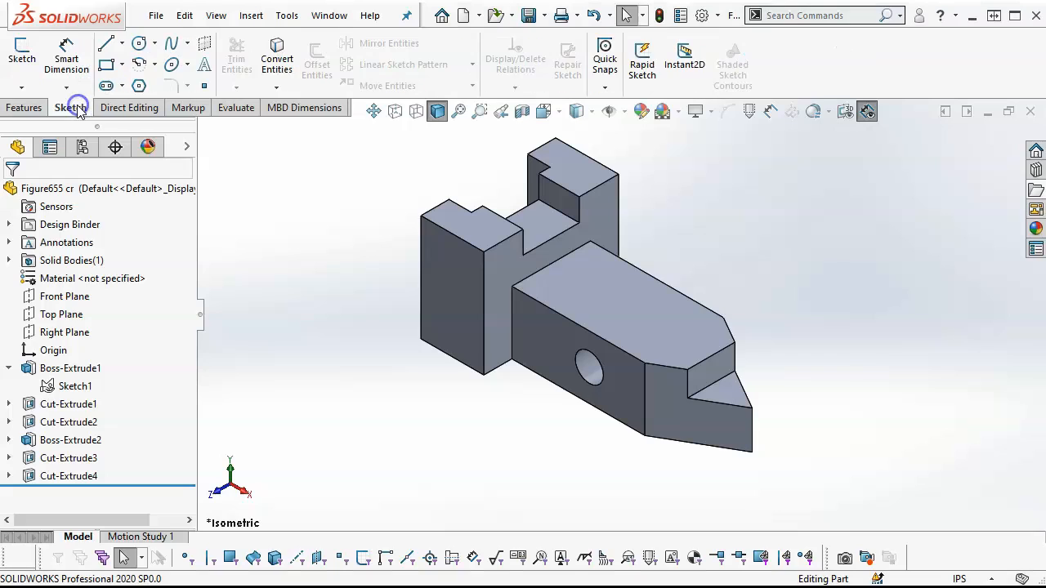
click(22, 87)
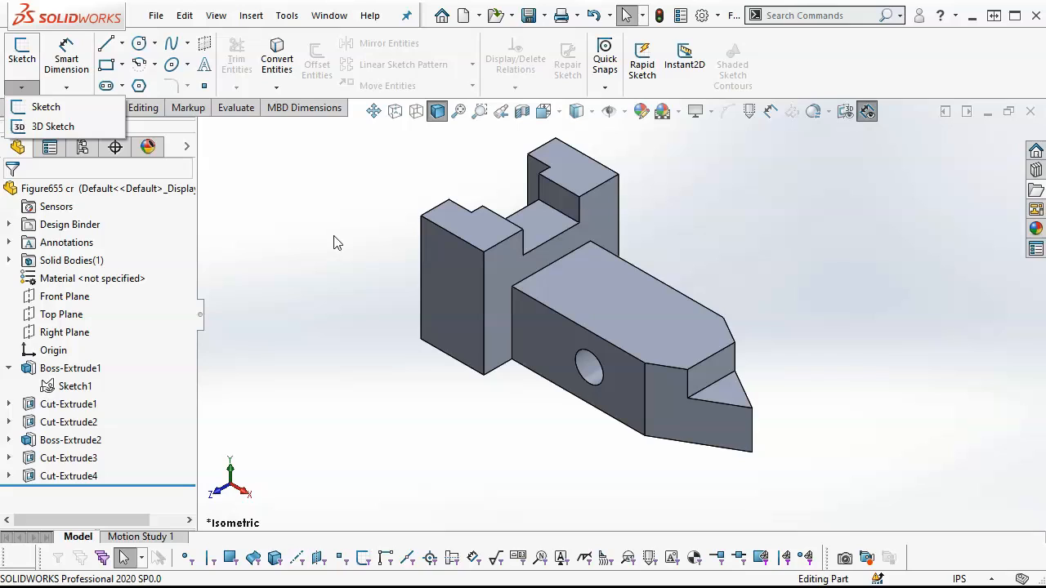
click(880, 196)
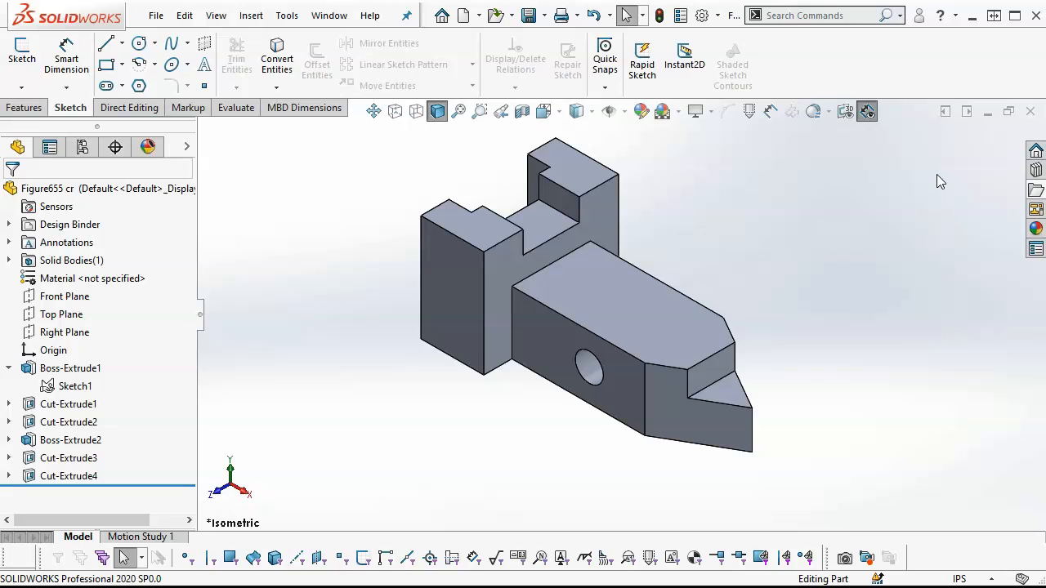
Close the open part and create a new document from the Part template
click(1029, 115)
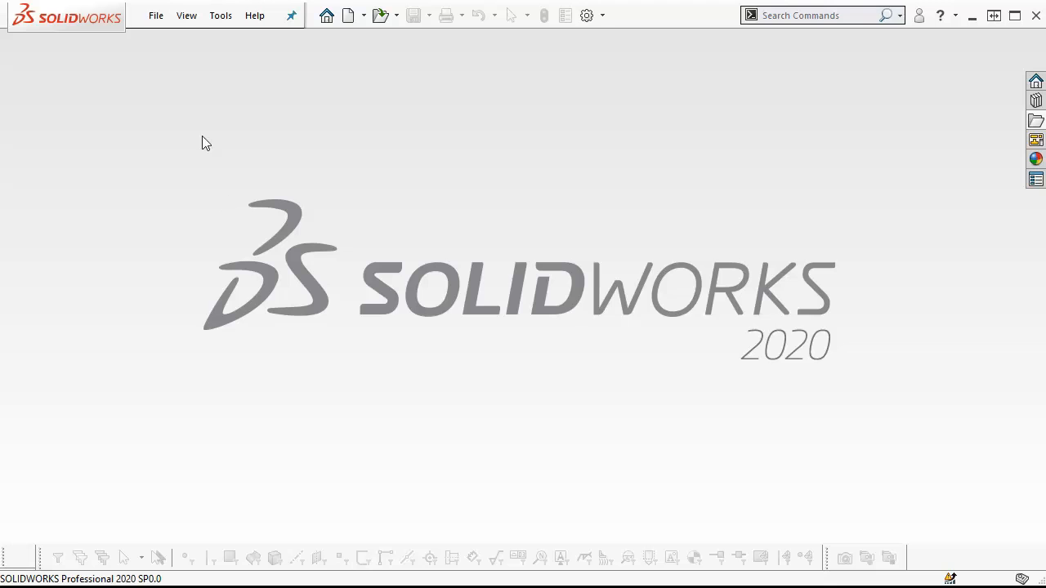
click(155, 17)
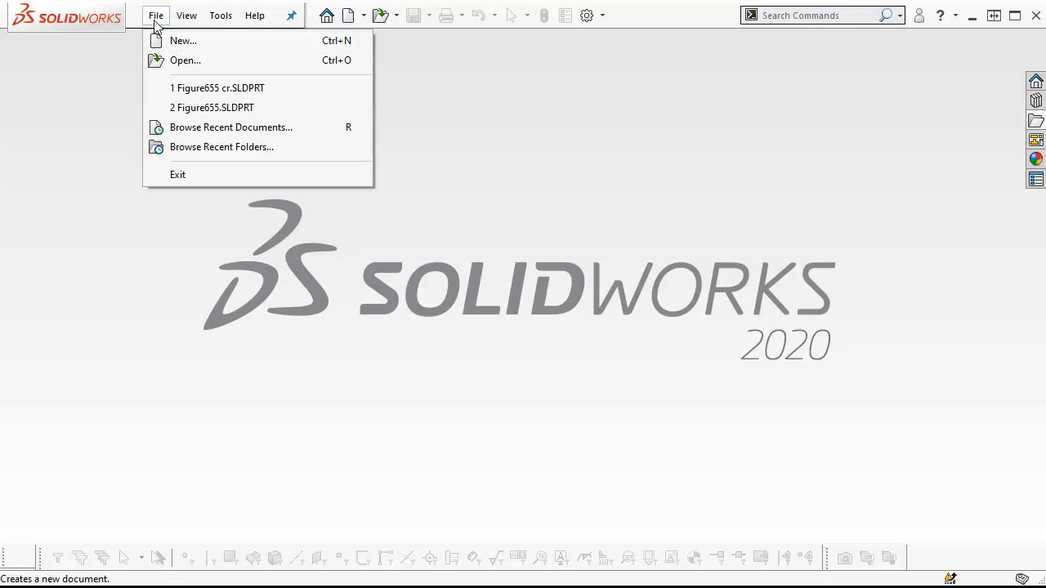
click(186, 16)
click(154, 15)
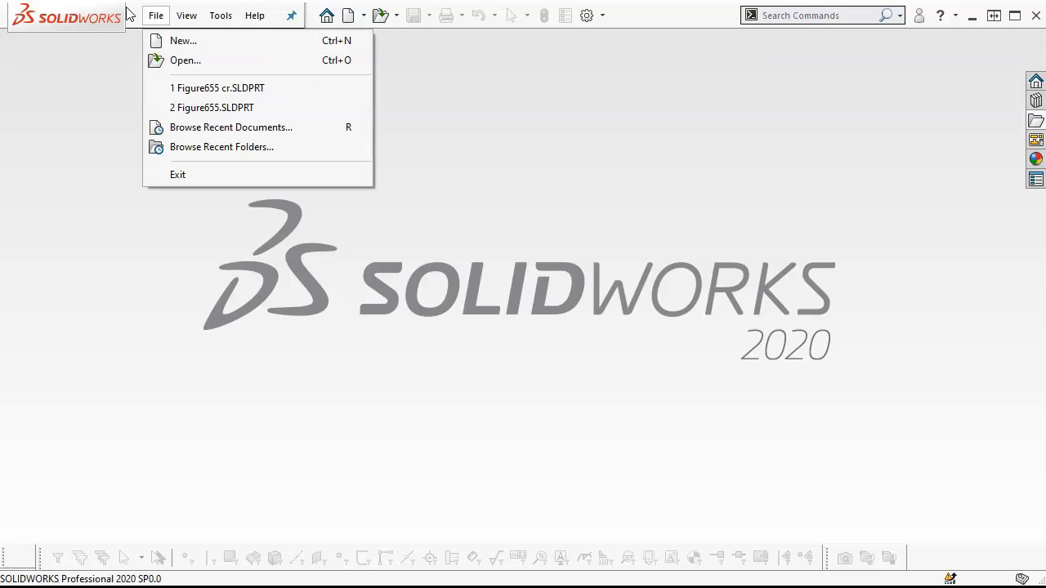
click(177, 42)
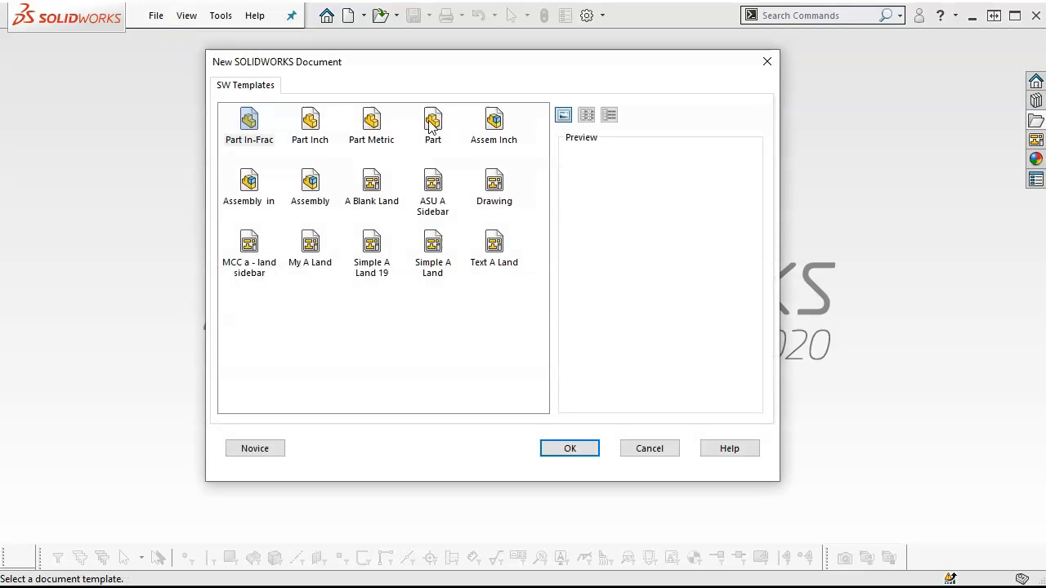
double_click(431, 122)
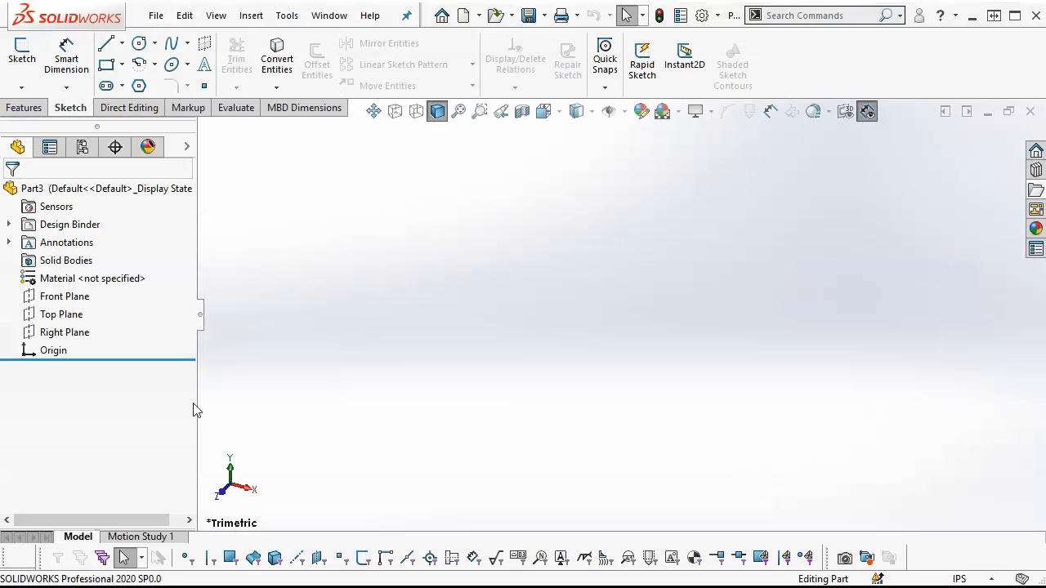
Start a 3D sketch and draw a corner rectangle about 1.44 by 3.46 in on the Top Plane, beside the origin
click(22, 88)
click(41, 126)
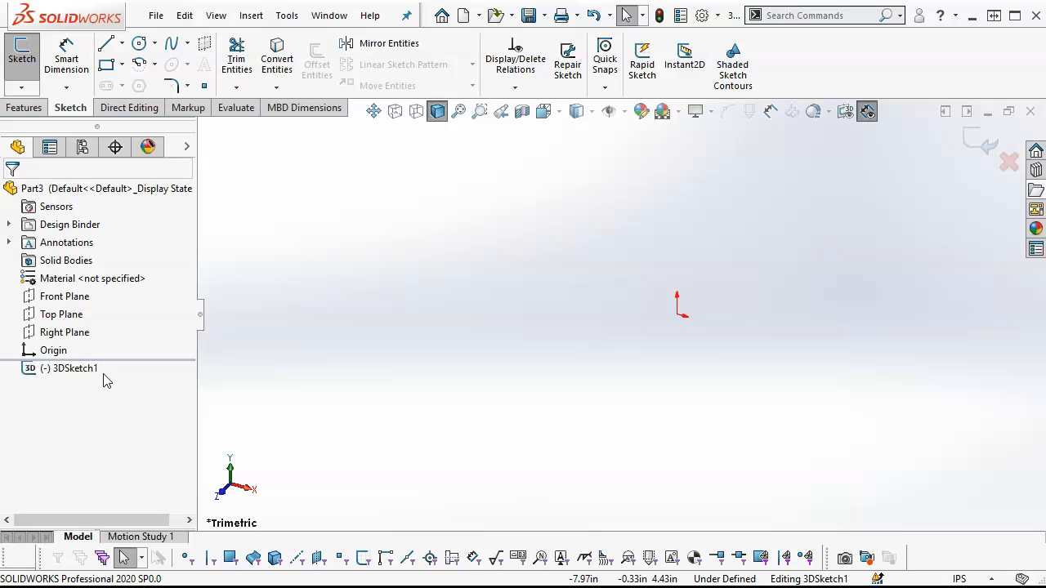
mouse_move(85, 372)
click(70, 317)
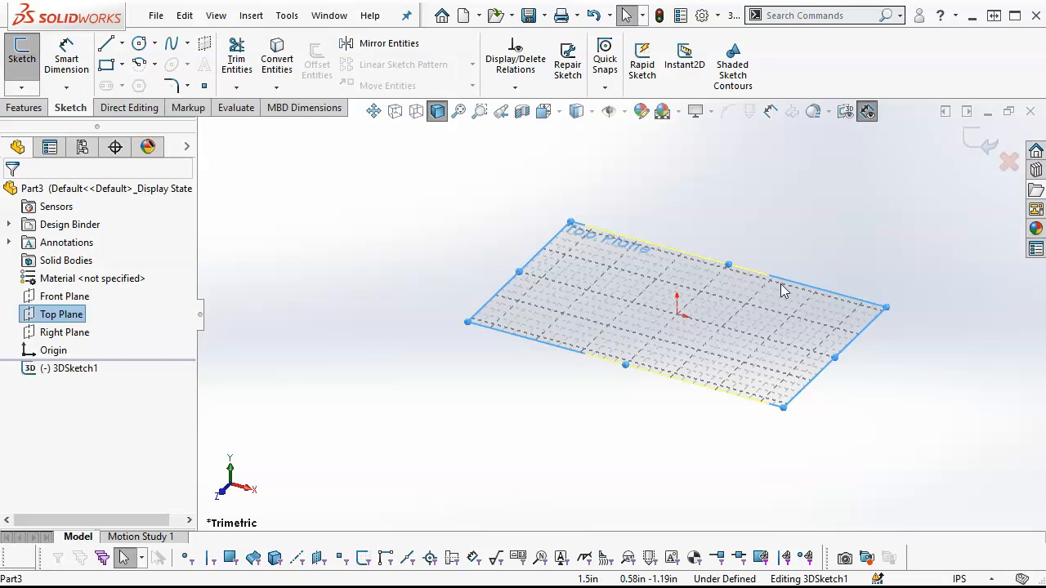
click(106, 64)
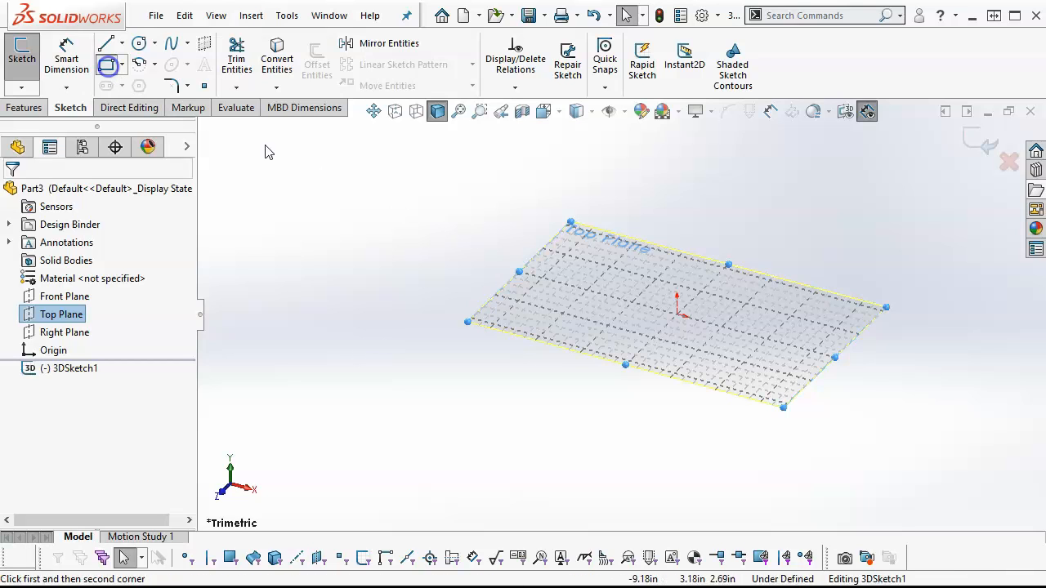
click(739, 281)
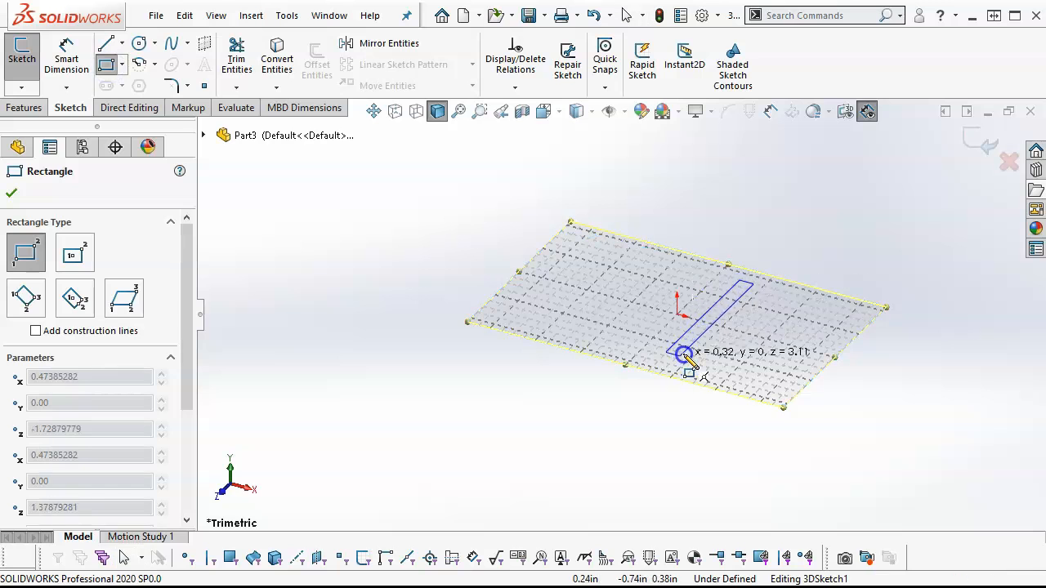
click(702, 398)
scroll(761, 360, down, 3)
scroll(779, 268, up, 2)
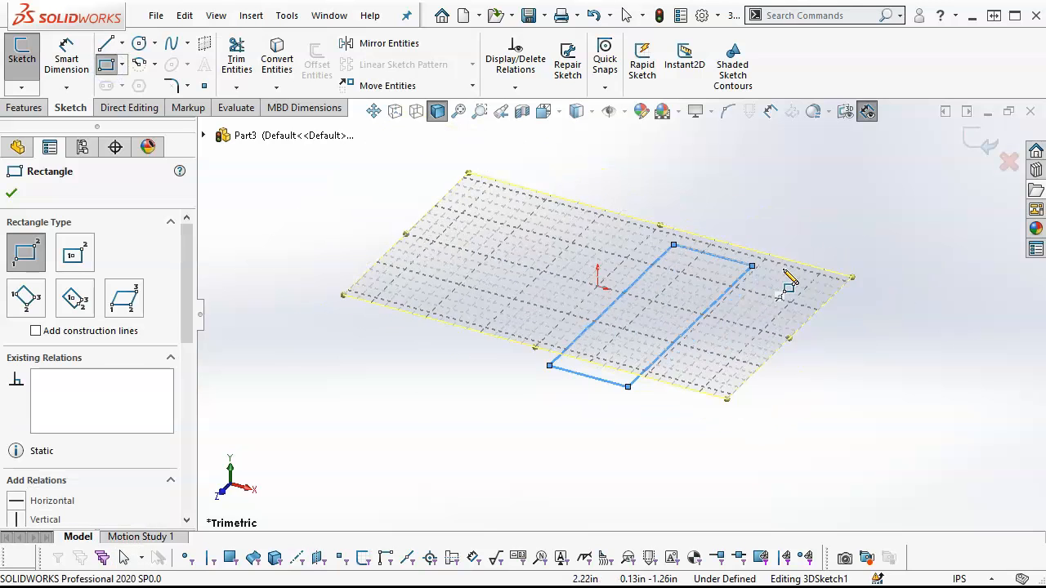
scroll(779, 268, down, 2)
right_click(684, 225)
click(702, 227)
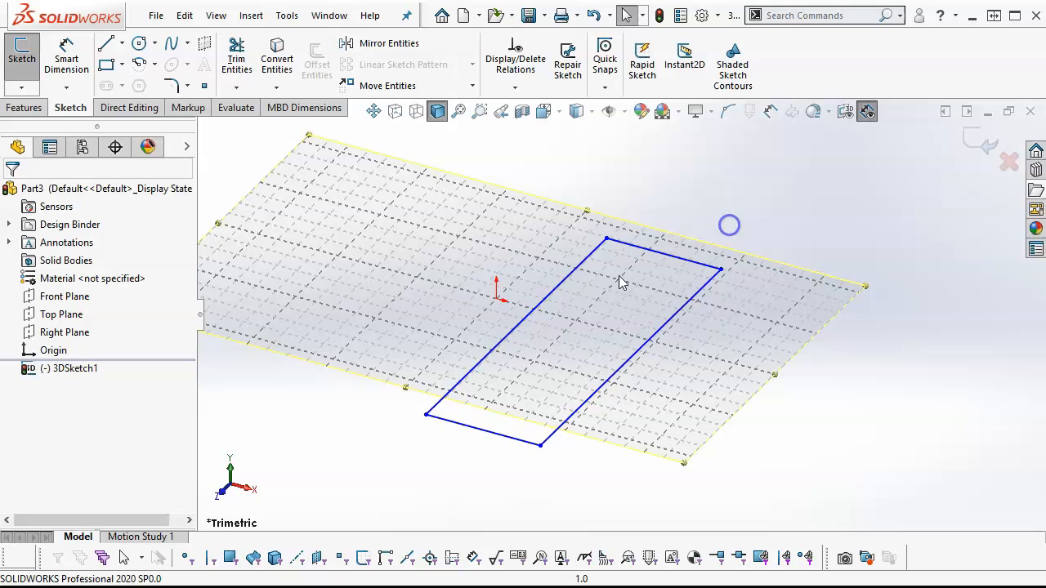
Add a Midpoint relation between the origin and the rectangle's long edge nearest to it
click(497, 300)
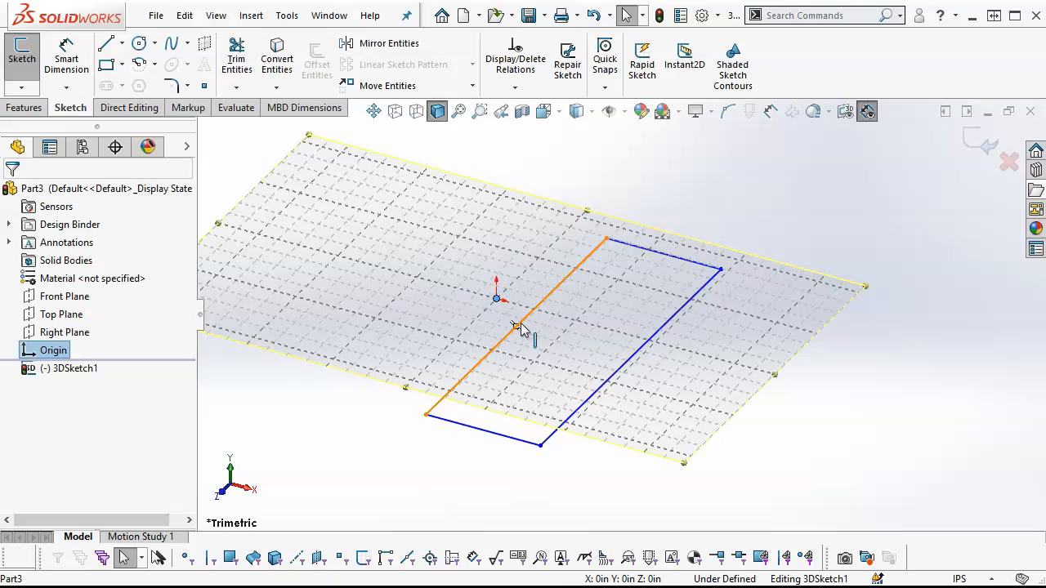
ctrl+click(528, 318)
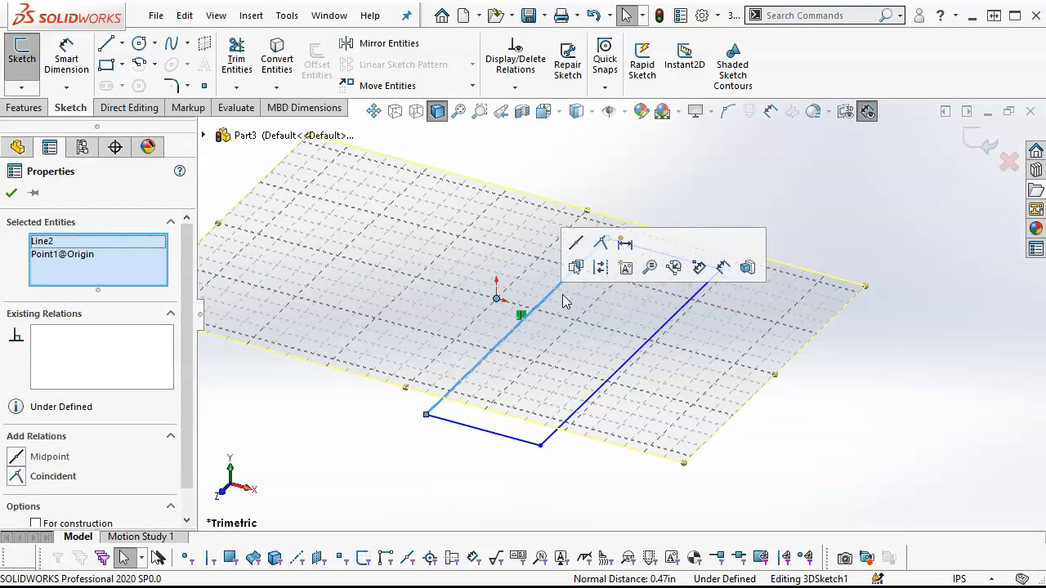
click(576, 243)
click(716, 170)
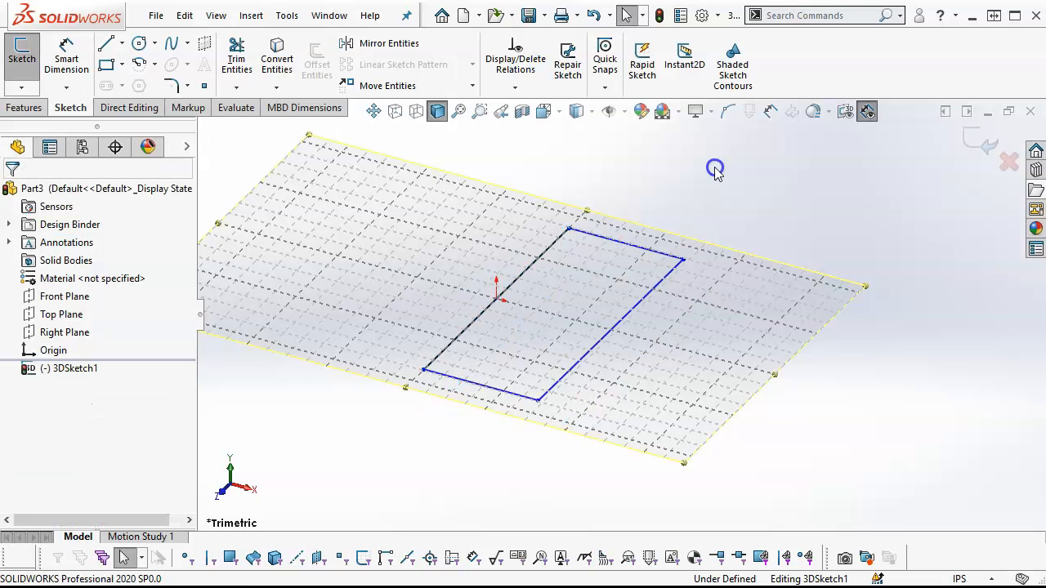
Dimension the rectangle's long edge through the origin as 2.4 in and its short edge as 1.12 in
click(69, 62)
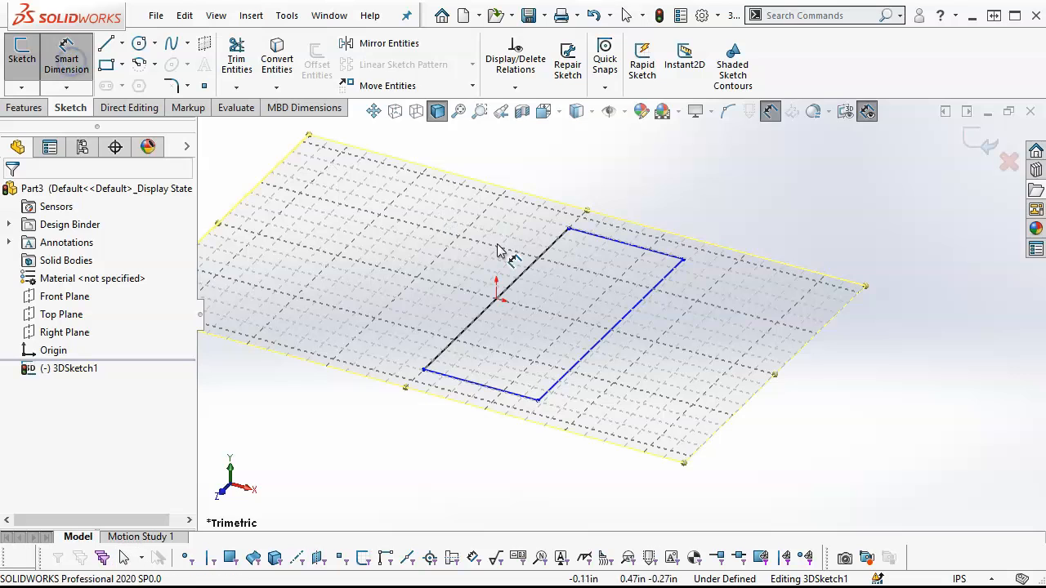
click(523, 277)
click(455, 279)
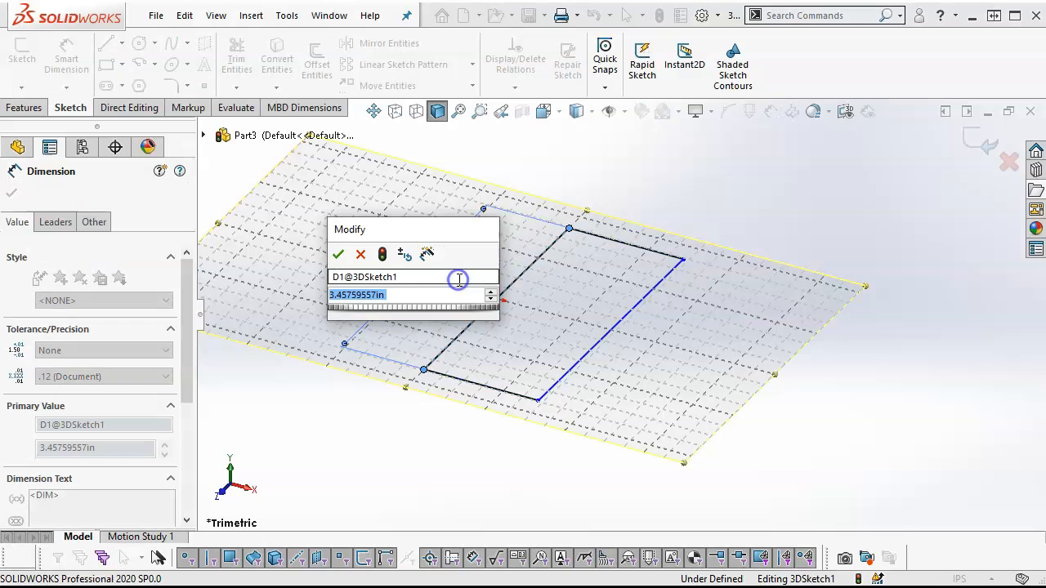
text(2.4)
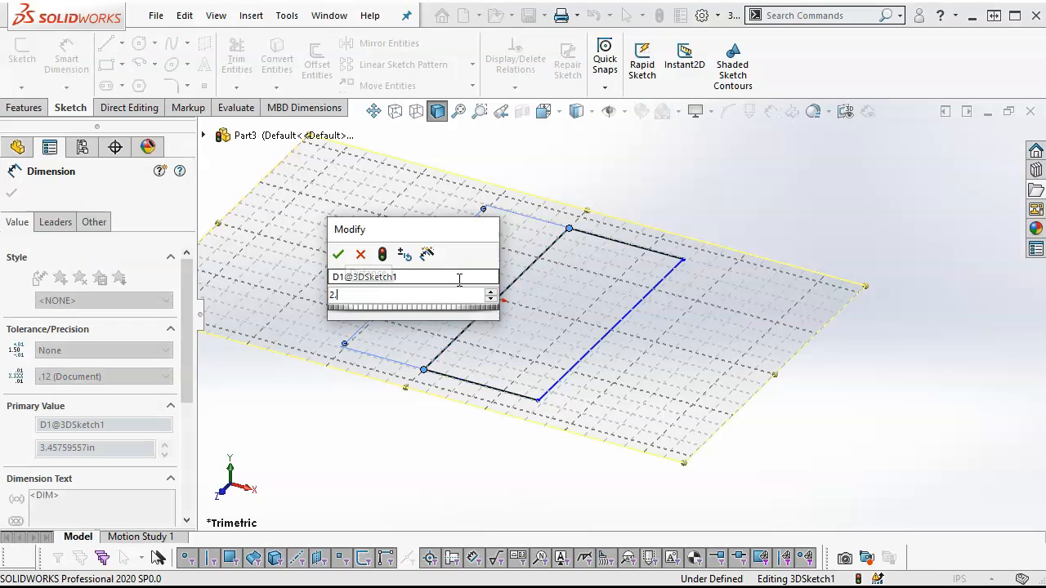
key(Return)
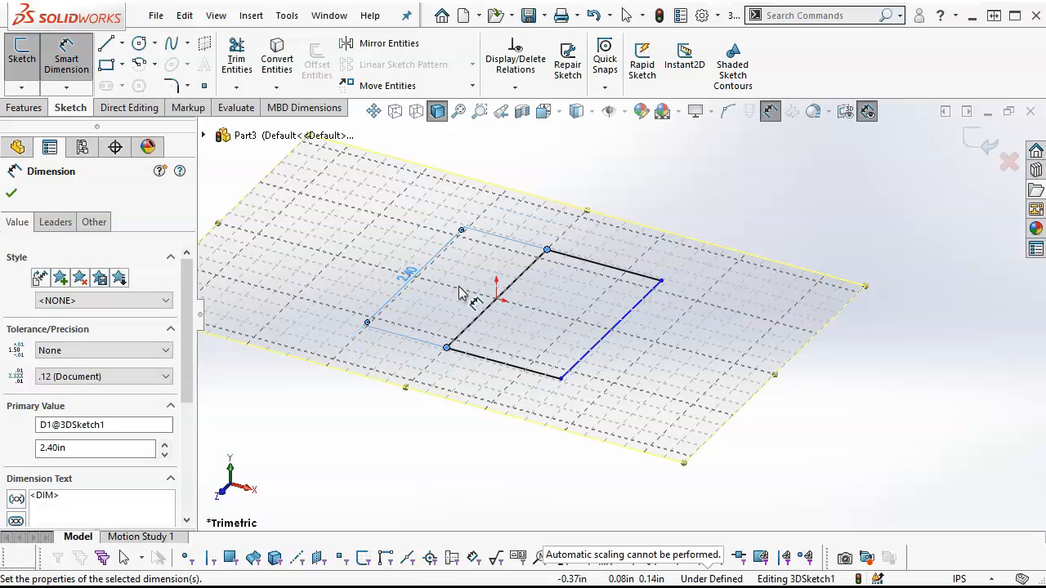
click(509, 365)
click(560, 286)
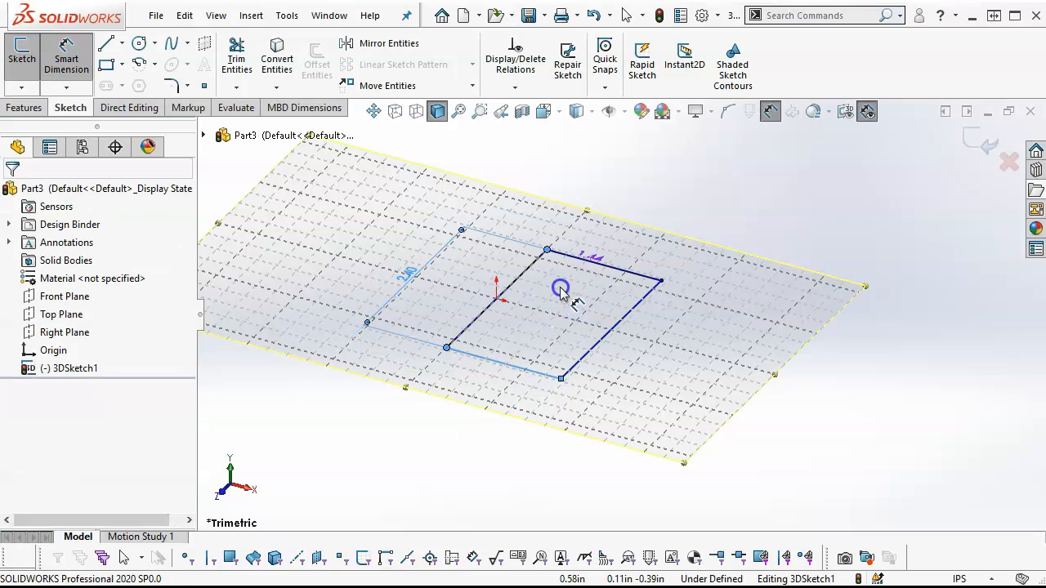
text(1.12)
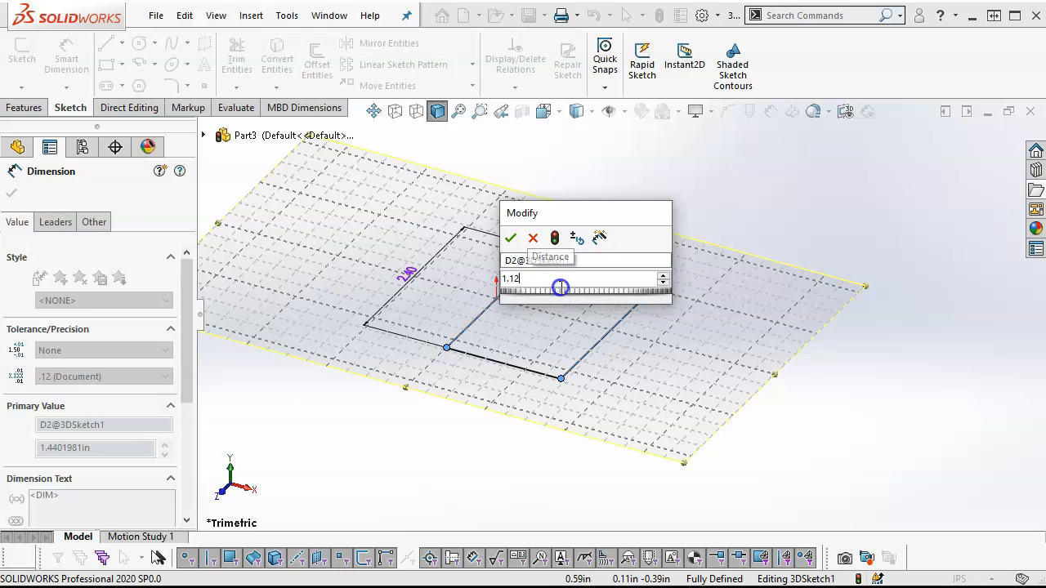
key(Return)
right_click(643, 168)
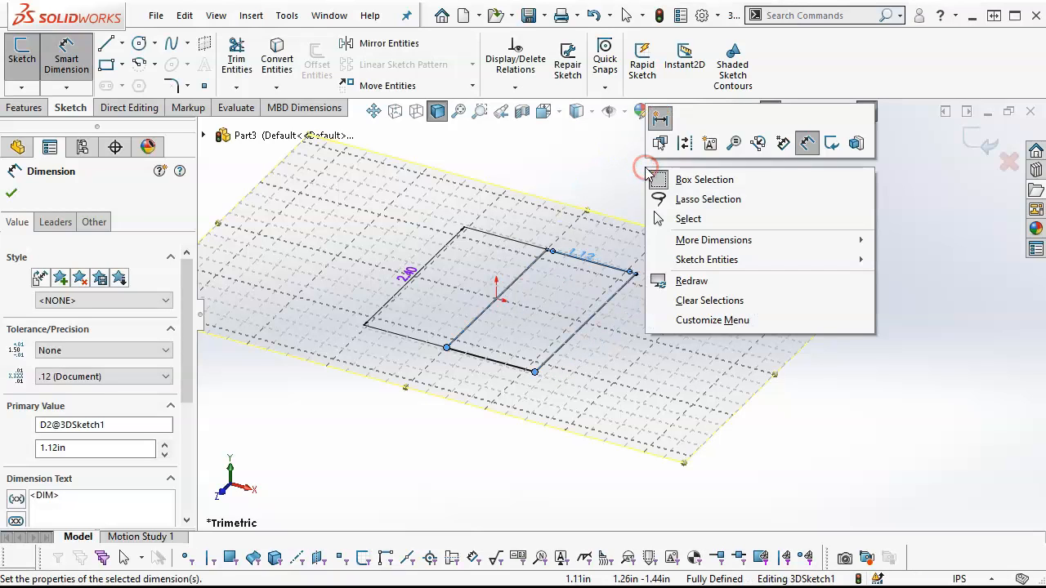
click(685, 217)
Draw a centerline about 3.85 in long from the origin along the X axis, past the rectangle's far edge
click(122, 43)
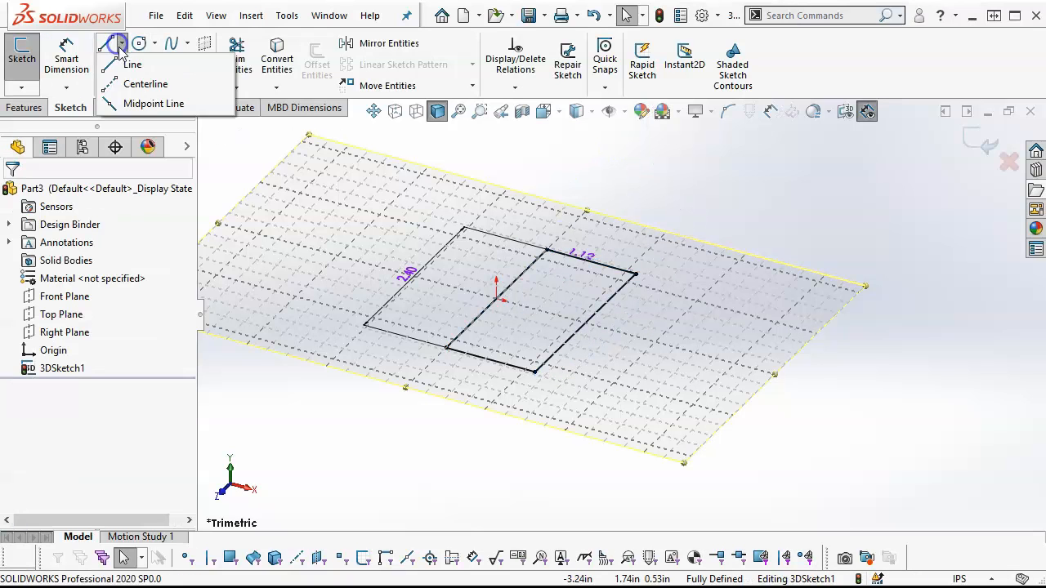
click(131, 81)
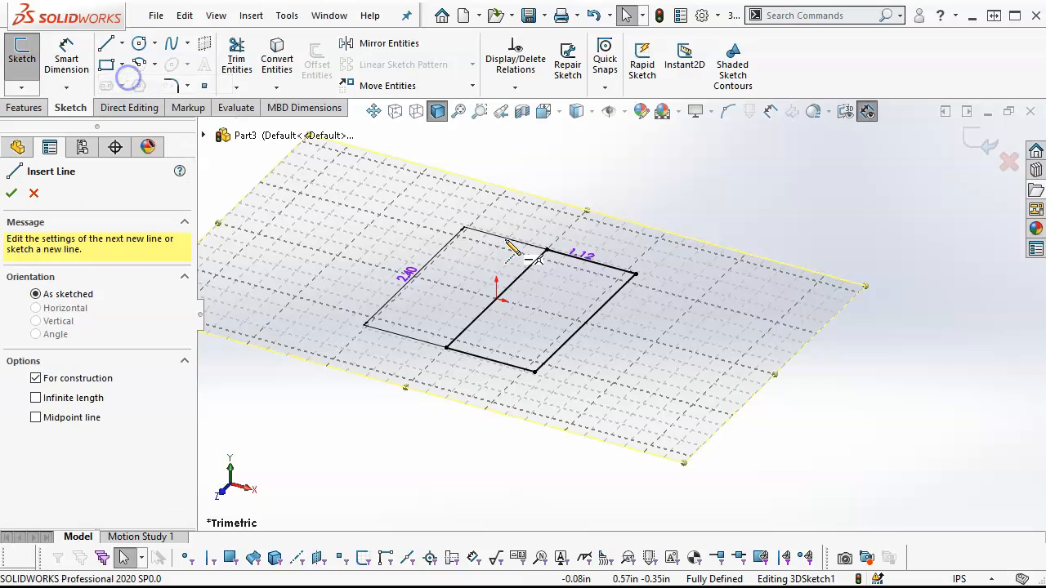
click(496, 299)
click(805, 381)
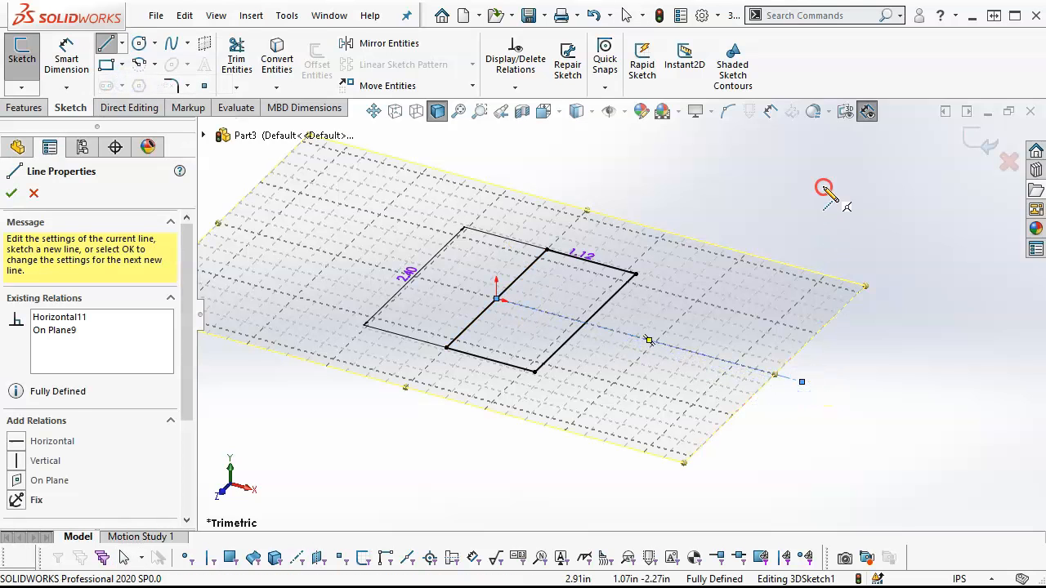
Dimension the centerline from the origin to its free endpoint as 4.7 in
right_click(822, 187)
click(978, 163)
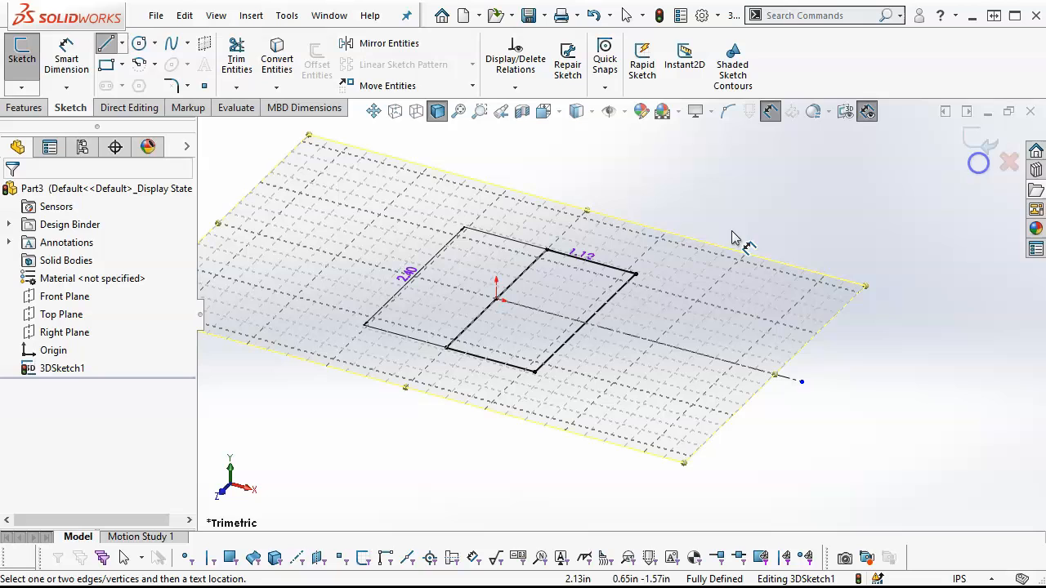
click(496, 299)
click(801, 381)
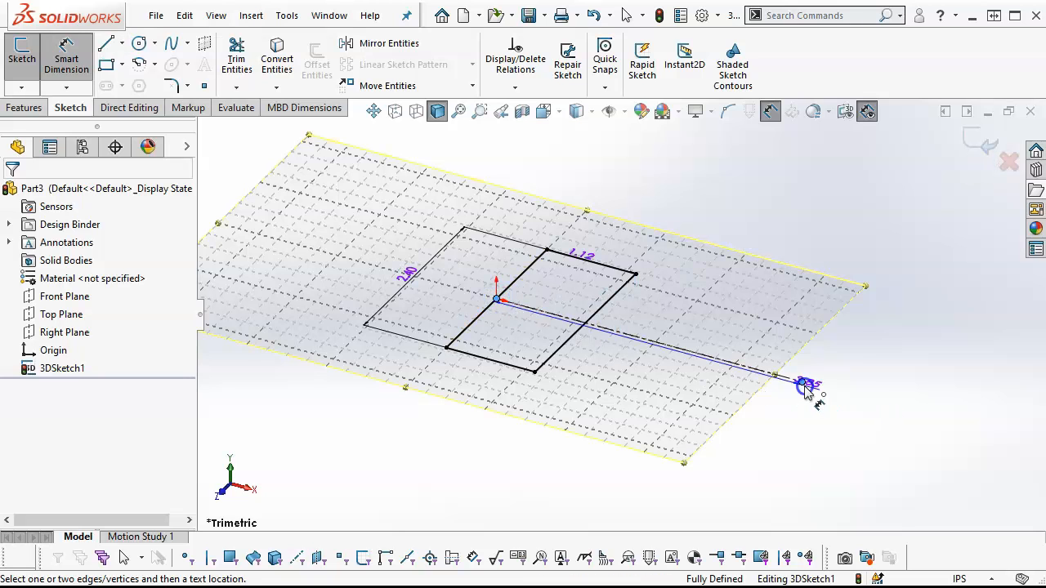
click(640, 336)
text(4.7)
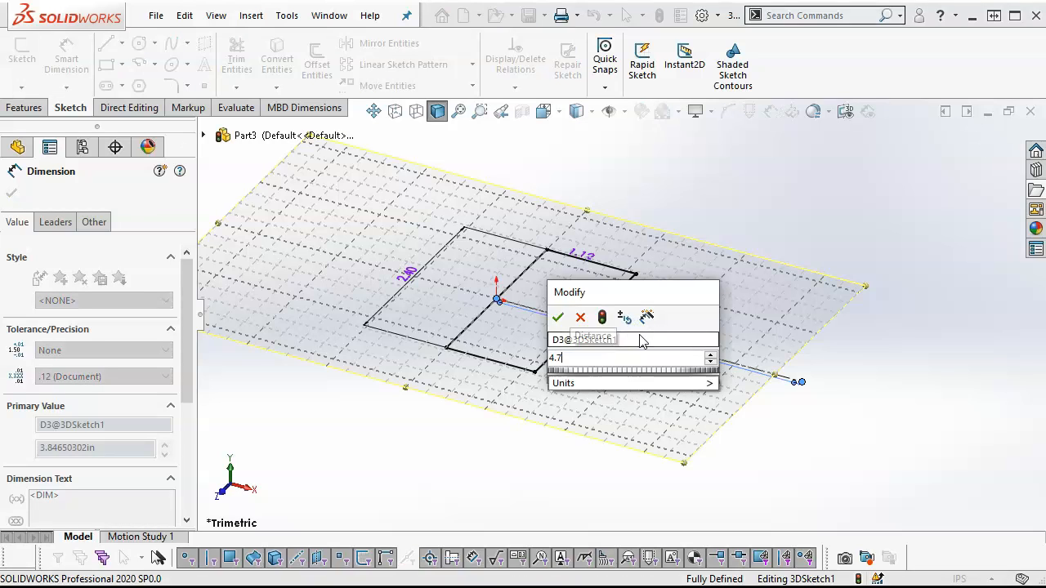
key(Return)
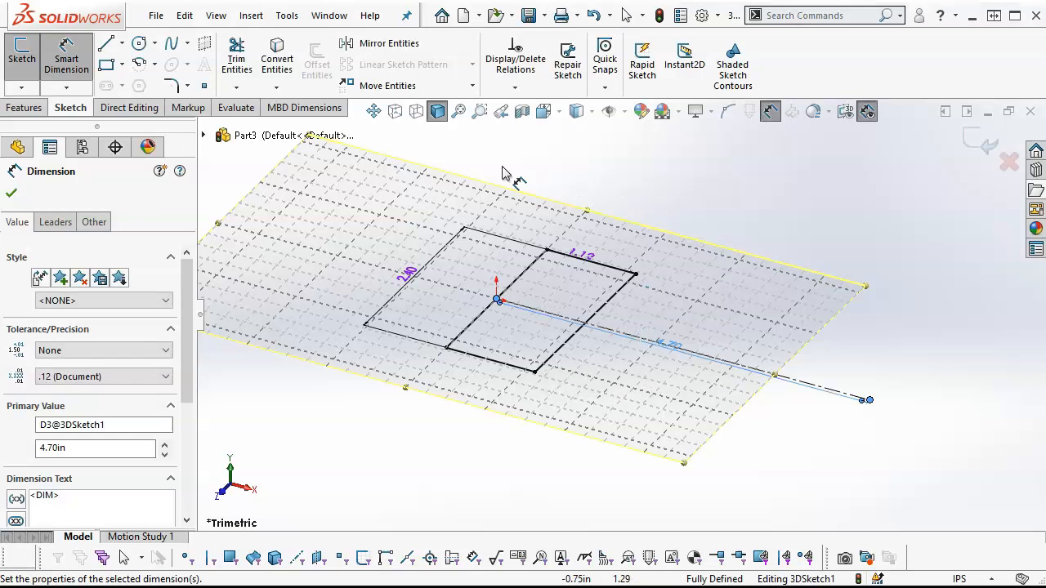
Draw a line along X from the rectangle's far long edge and connect its end to the centerline's endpoint with a slanted line
click(107, 45)
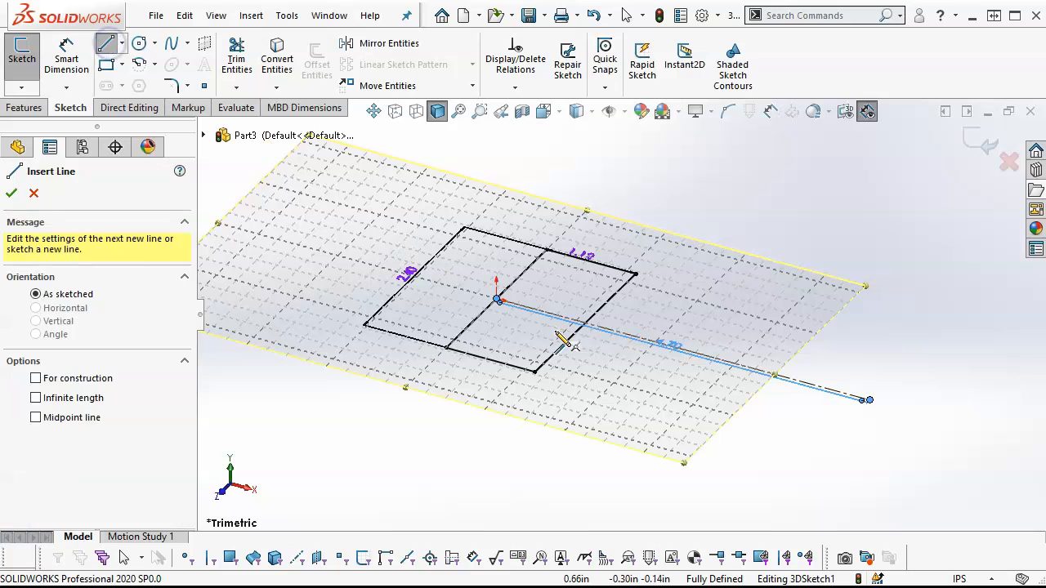
click(568, 347)
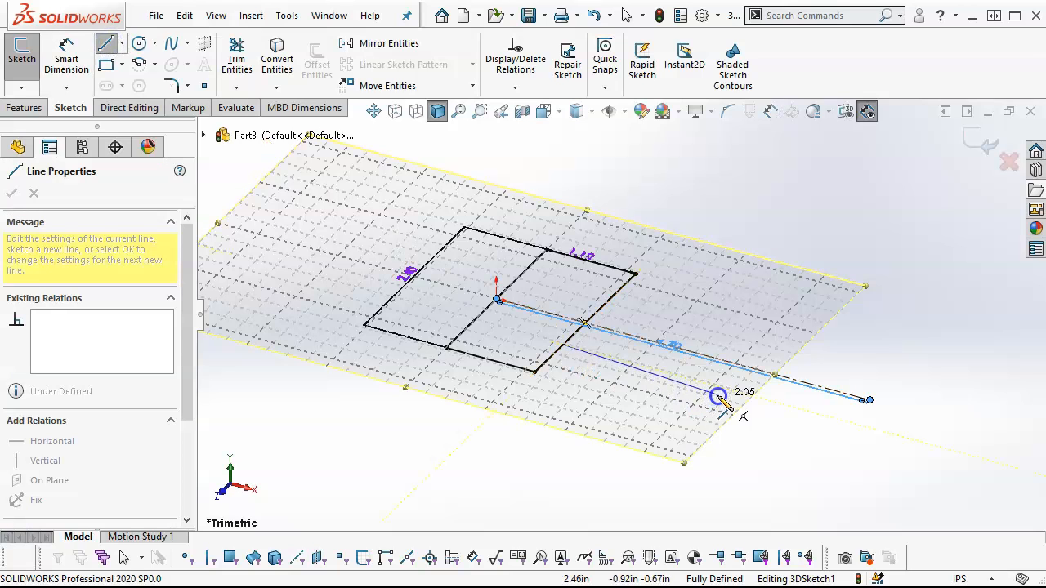
click(729, 390)
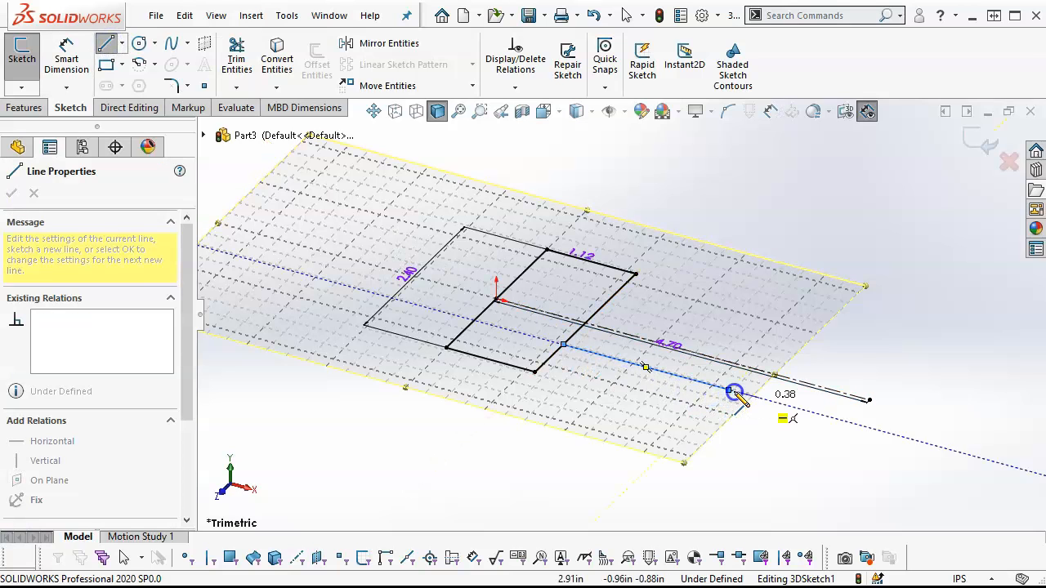
click(871, 400)
right_click(879, 320)
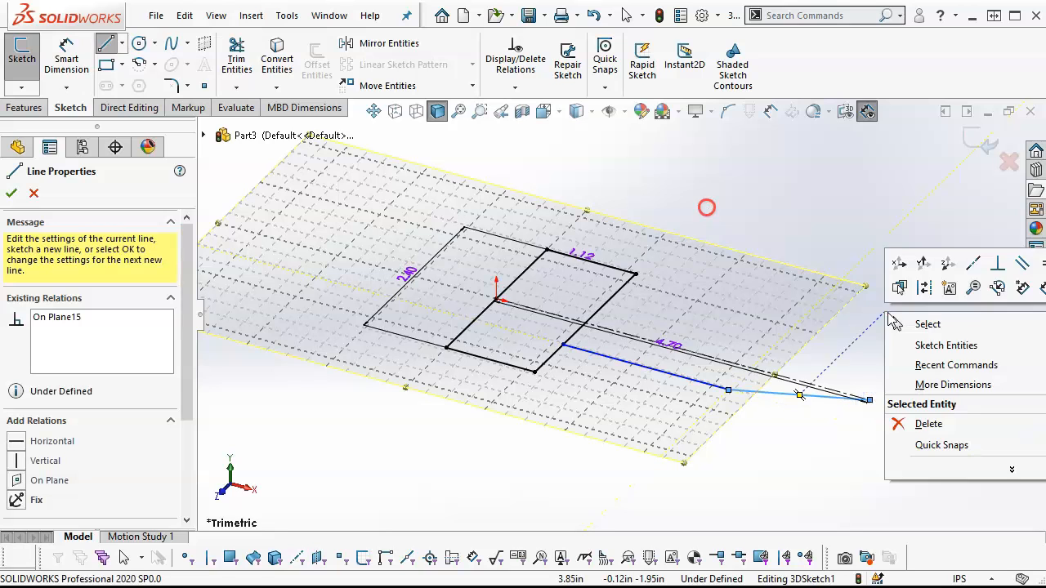
click(895, 324)
Mirror the line along X and the slanted tip line about the centerline, keeping the originals
click(747, 391)
ctrl+click(707, 385)
ctrl+click(717, 362)
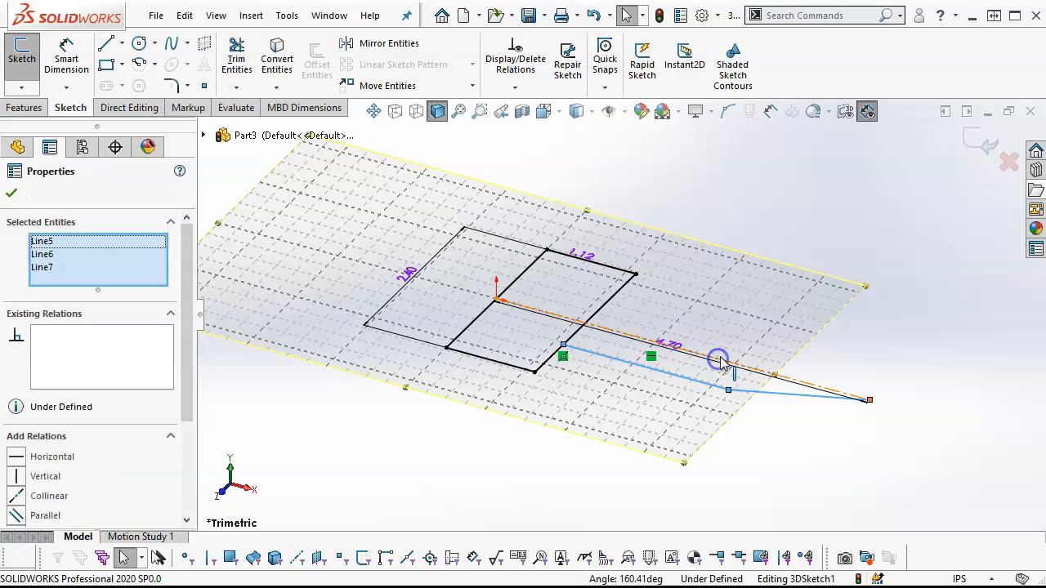
click(386, 42)
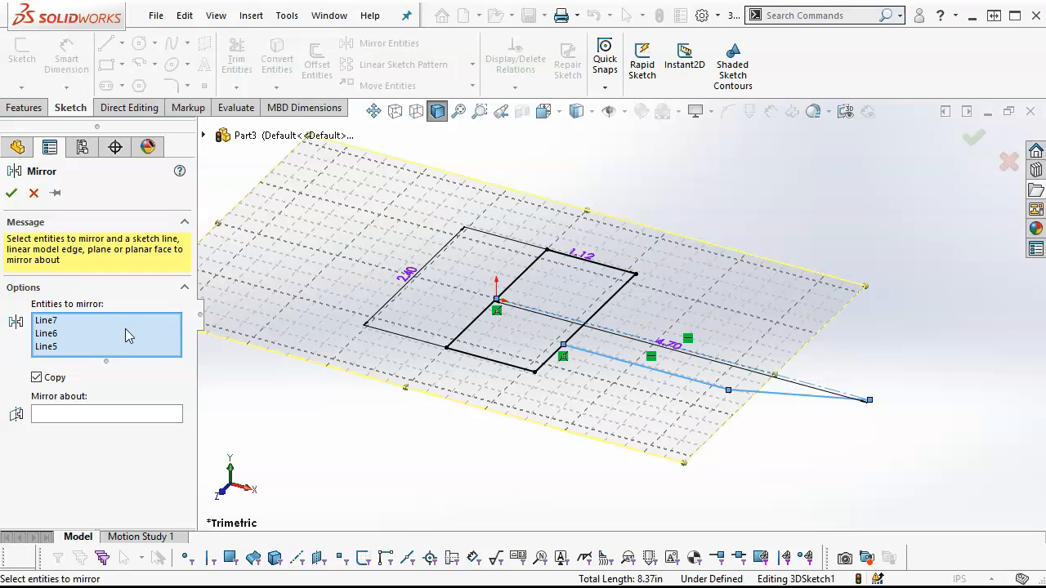
click(51, 321)
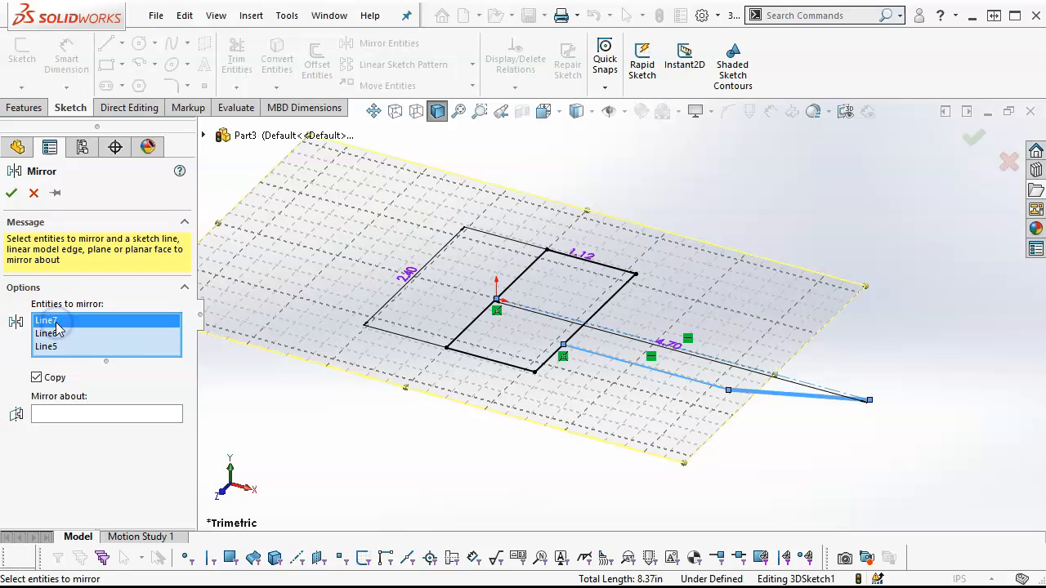
click(54, 333)
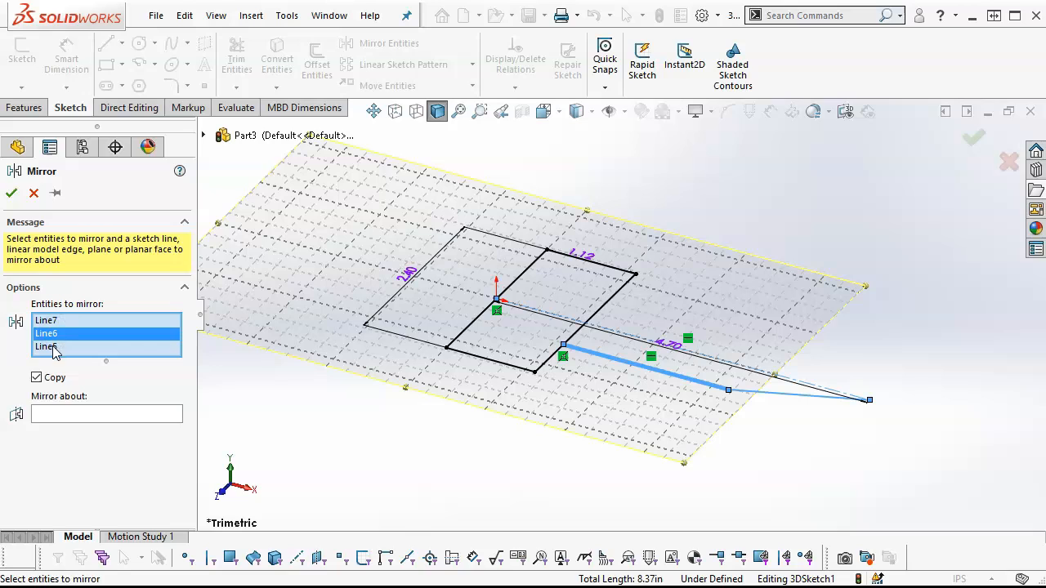
click(52, 347)
key(Delete)
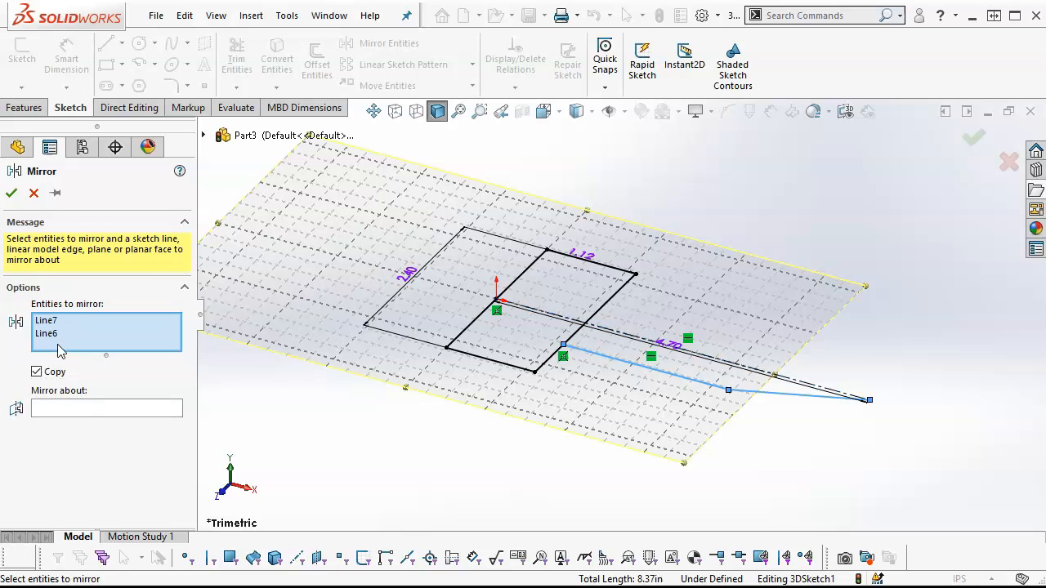
click(82, 405)
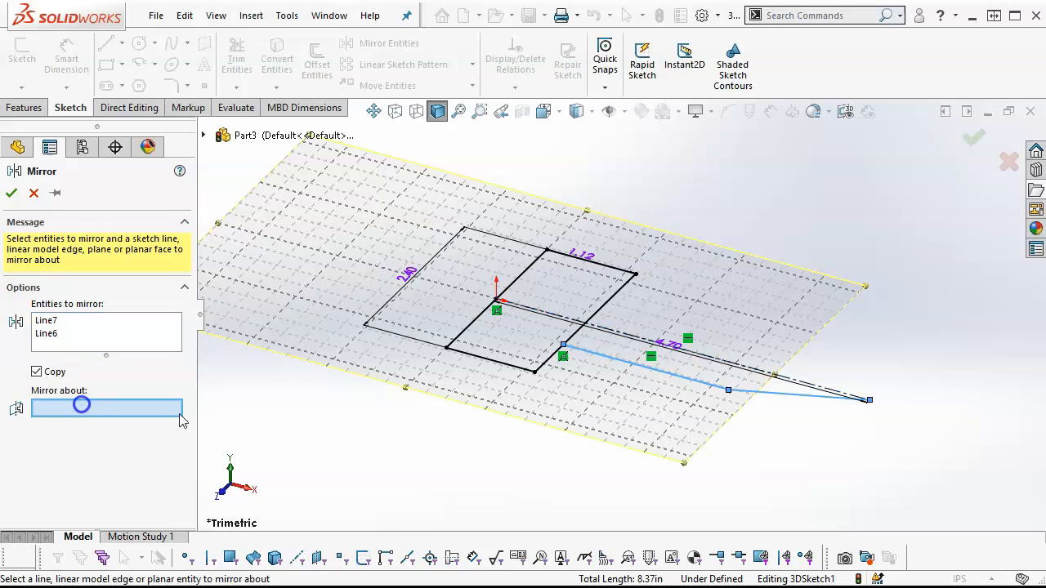
click(802, 383)
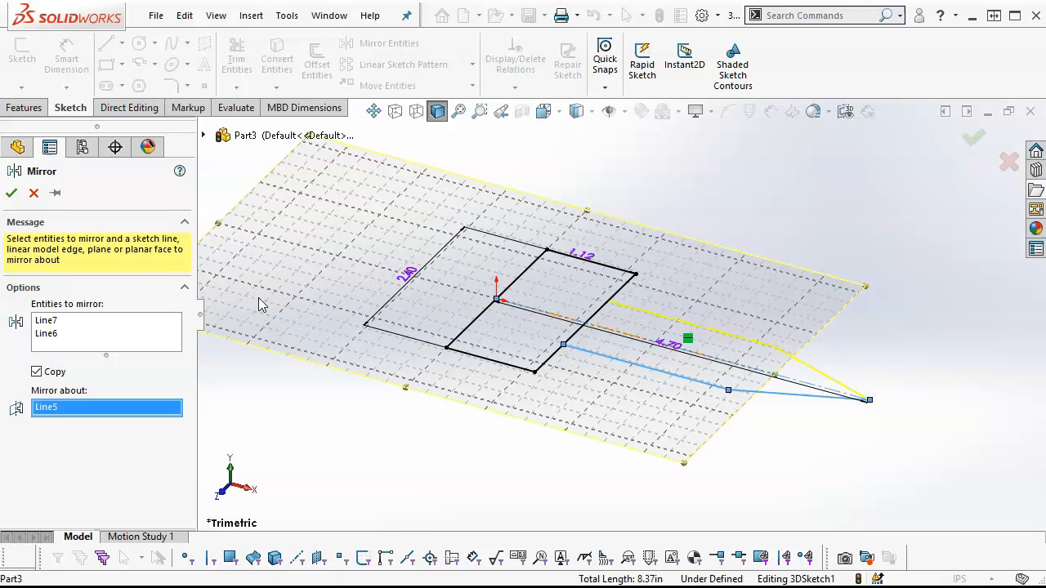
click(12, 193)
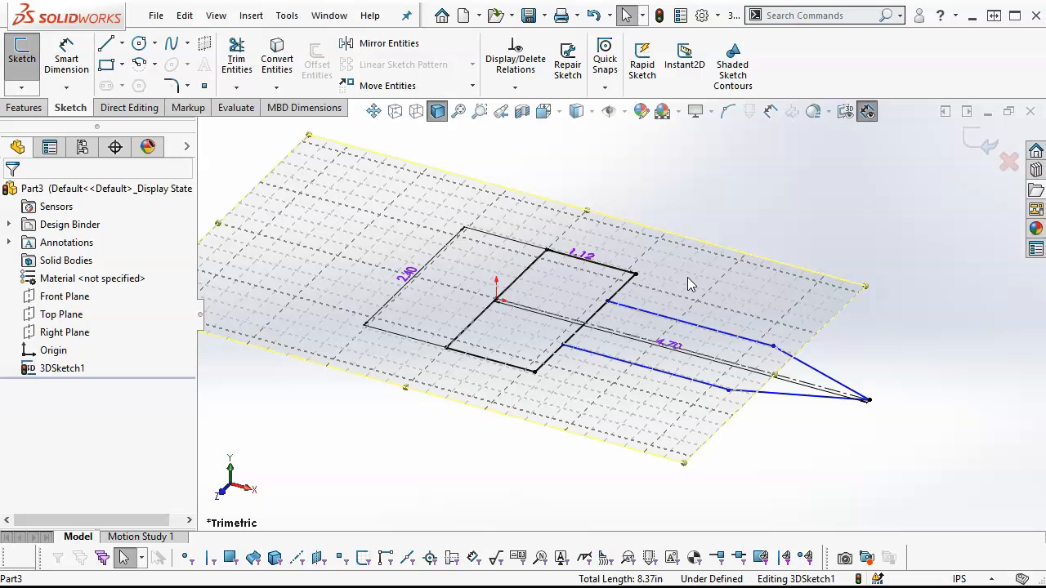
Dimension the angle between the two slanted tip lines as 60 degrees
click(79, 53)
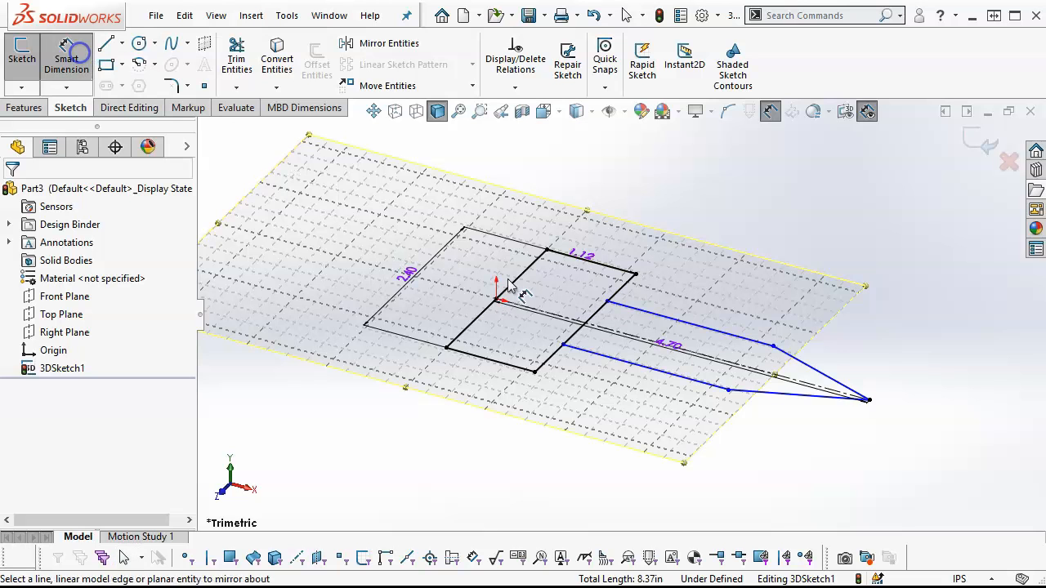
scroll(793, 401, down, 5)
click(787, 364)
click(829, 313)
click(799, 310)
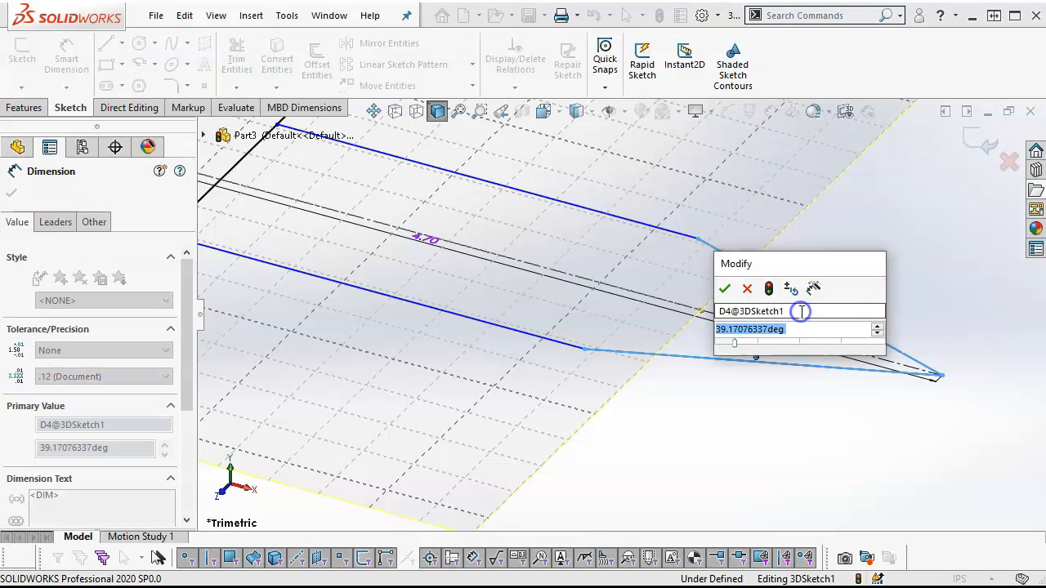
text(60)
key(Return)
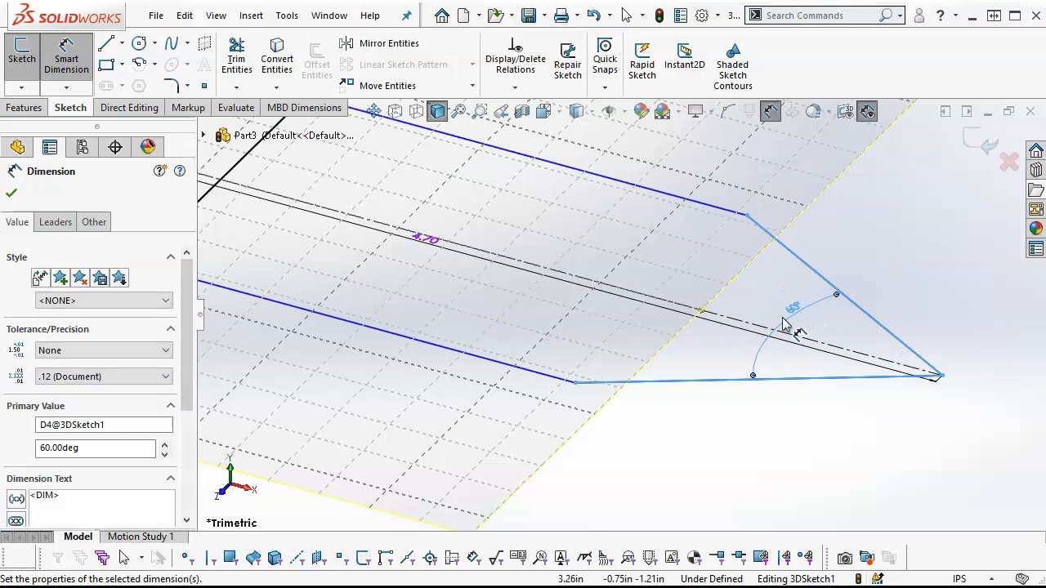
Dimension the distance between the two parallel lines along X as 1.4 in
scroll(783, 325, up, 3)
click(512, 335)
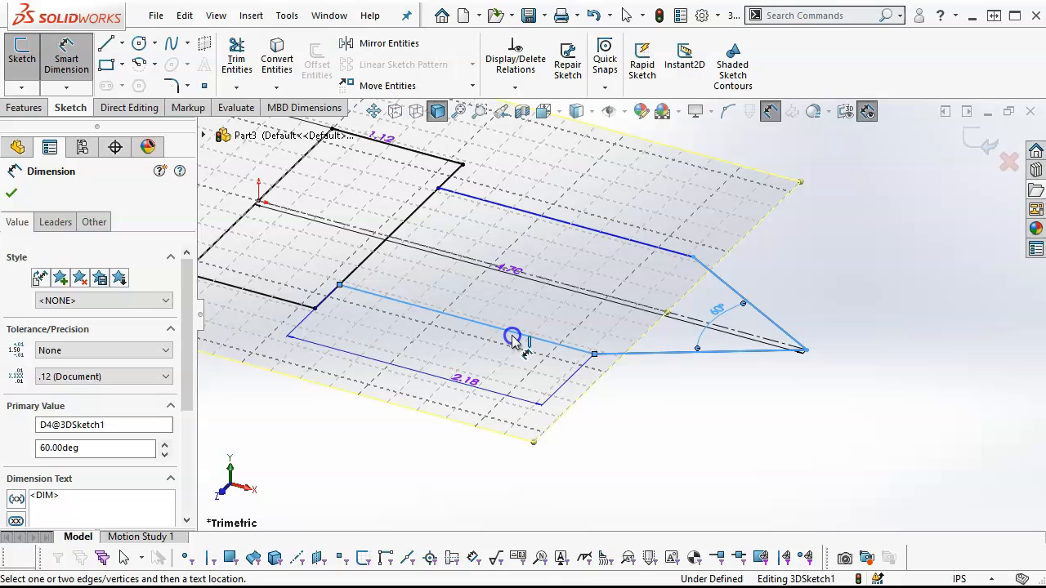
click(598, 235)
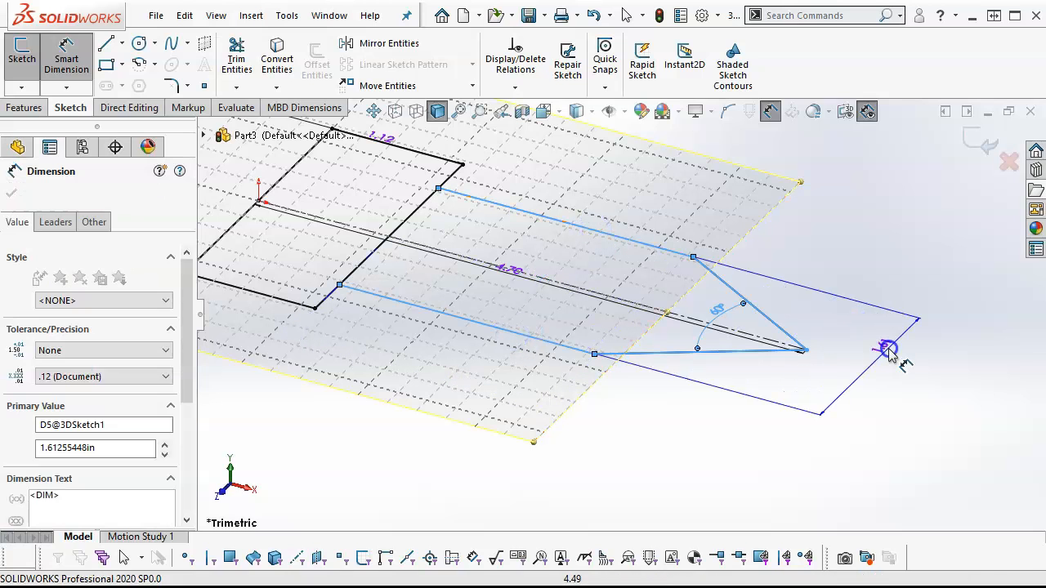
click(888, 350)
text(1.4)
key(Return)
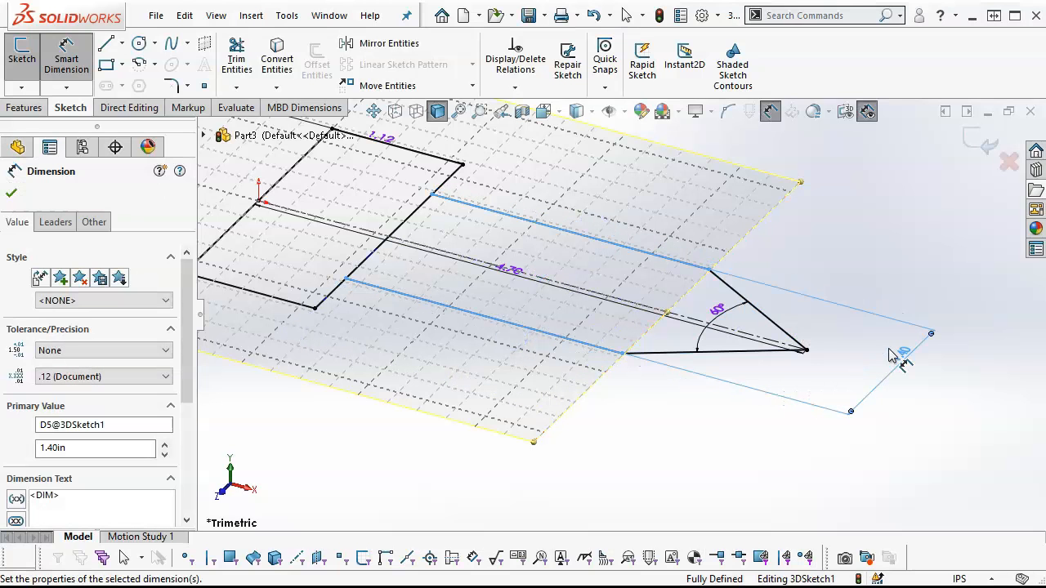
right_click(841, 221)
click(866, 262)
Draw separate upright lines along Y, about 1.4 in long, from each of the four corners of the base rectangle
key(z)
scroll(525, 286, down, 2)
scroll(516, 209, up, 4)
scroll(516, 209, down, 2)
click(628, 209)
mouse_move(627, 209)
middle_down()
mouse_move(651, 229)
mouse_move(607, 205)
mouse_move(649, 222)
mouse_move(657, 271)
mouse_move(646, 283)
middle_up()
scroll(659, 265, down, 3)
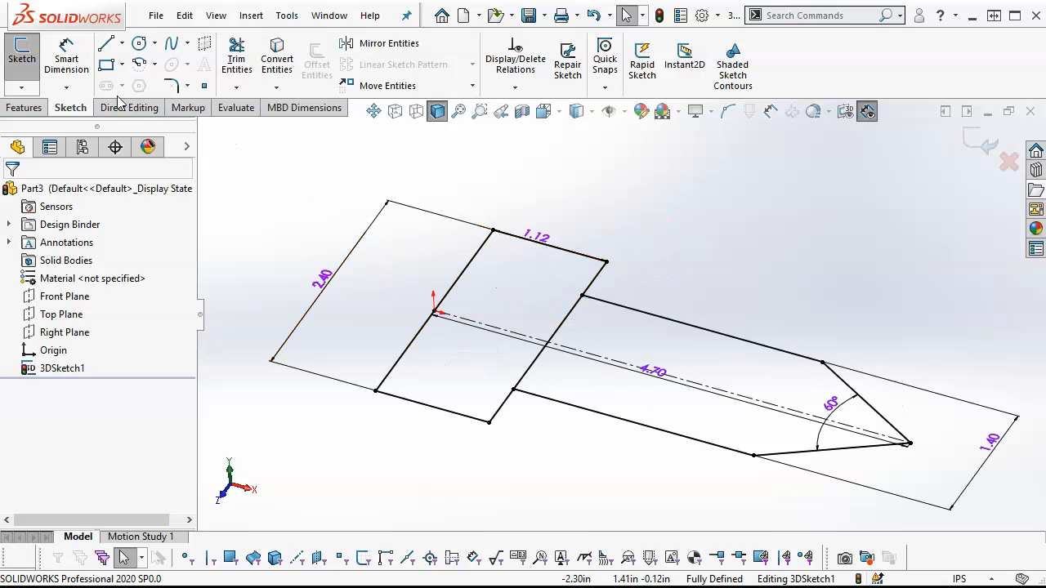
click(106, 43)
mouse_move(354, 205)
middle_down()
mouse_move(366, 175)
mouse_move(345, 145)
mouse_move(352, 159)
middle_up()
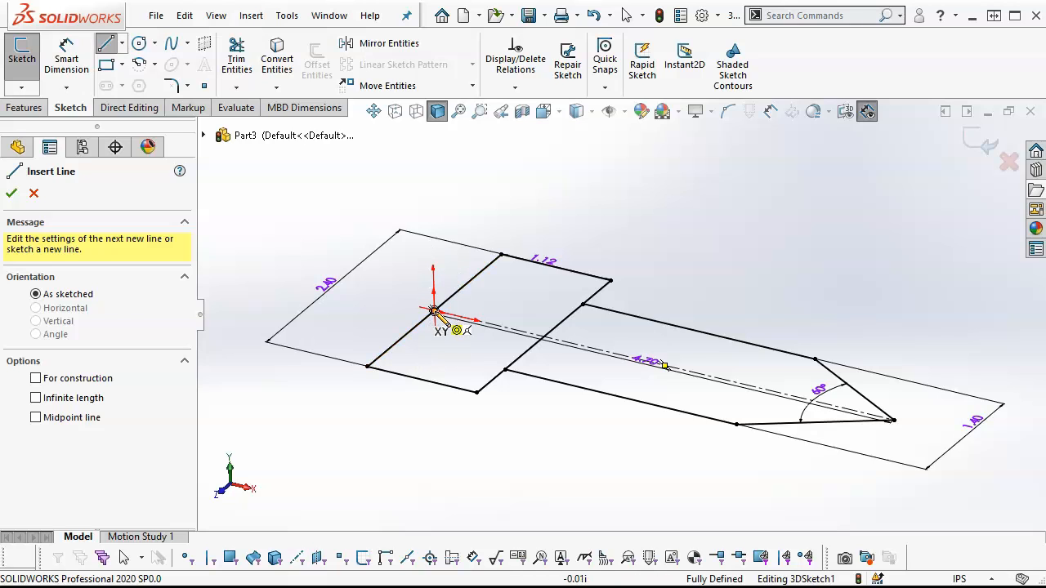
drag(368, 366, 362, 210)
drag(502, 255, 498, 136)
drag(611, 281, 606, 137)
mouse_move(478, 393)
mouse_down()
mouse_move(485, 264)
mouse_move(472, 249)
mouse_up()
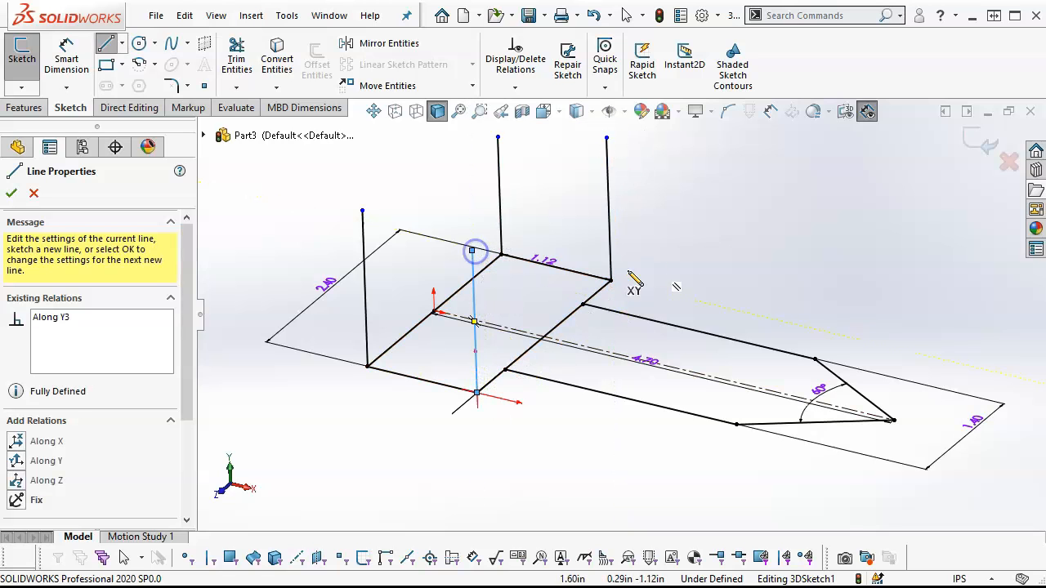
right_click(692, 218)
click(731, 226)
Apply an Equal relation to the four upright lines
mouse_move(723, 214)
middle_down()
mouse_move(786, 178)
mouse_move(821, 186)
mouse_move(722, 181)
mouse_move(719, 248)
middle_up()
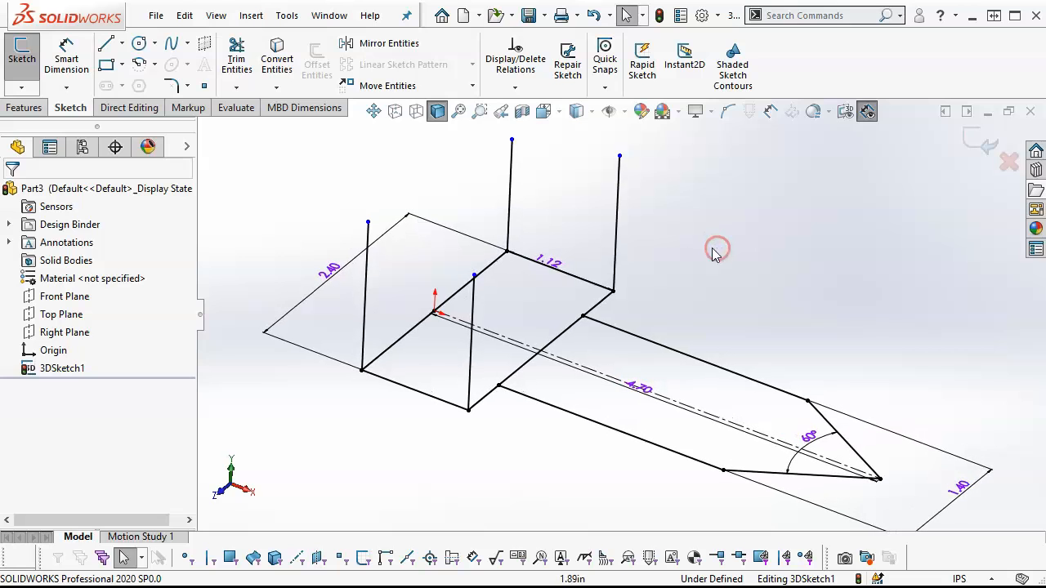
click(472, 302)
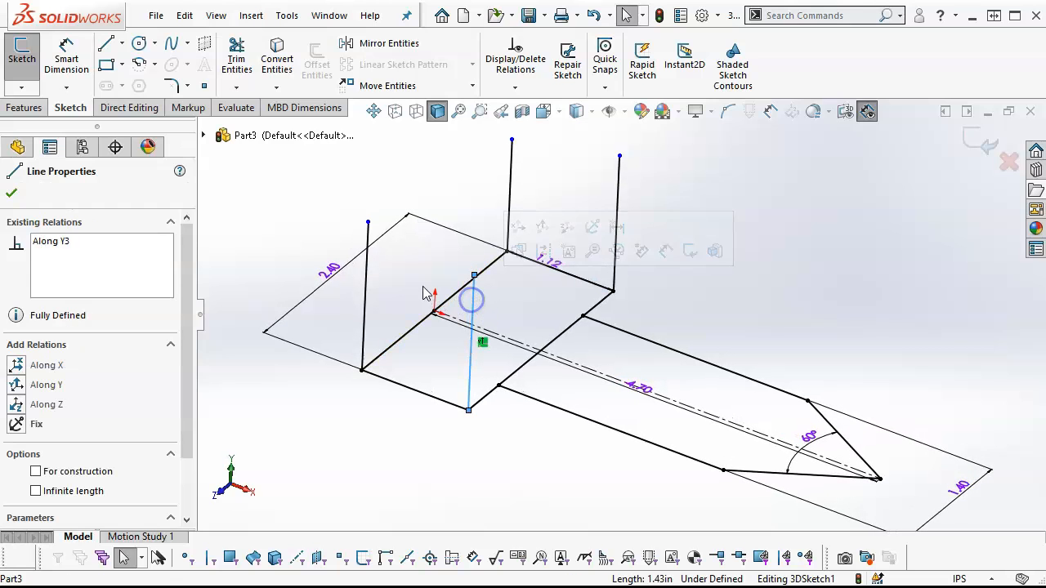
ctrl+click(366, 284)
ctrl+click(510, 205)
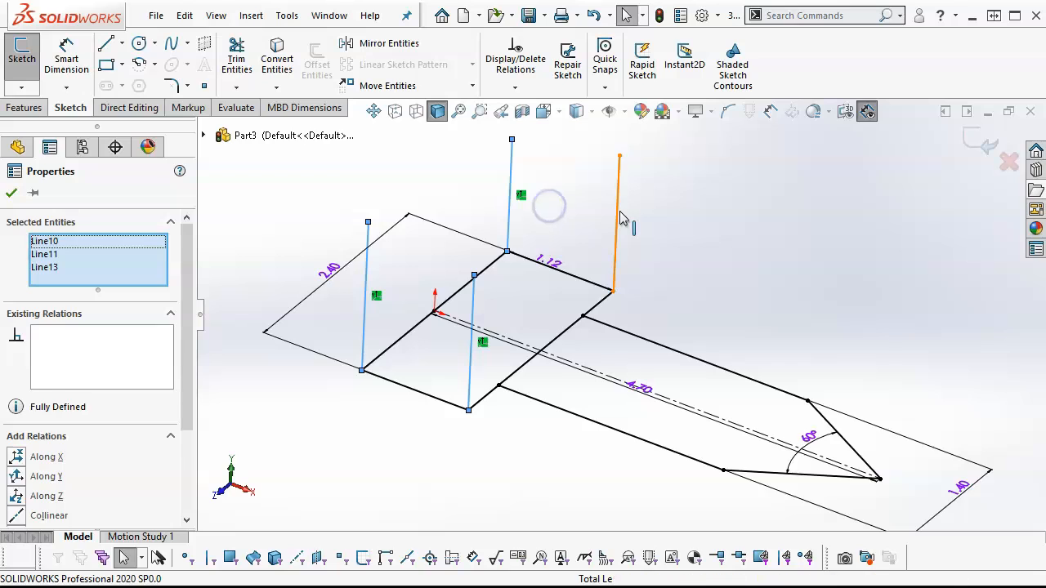
ctrl+click(618, 215)
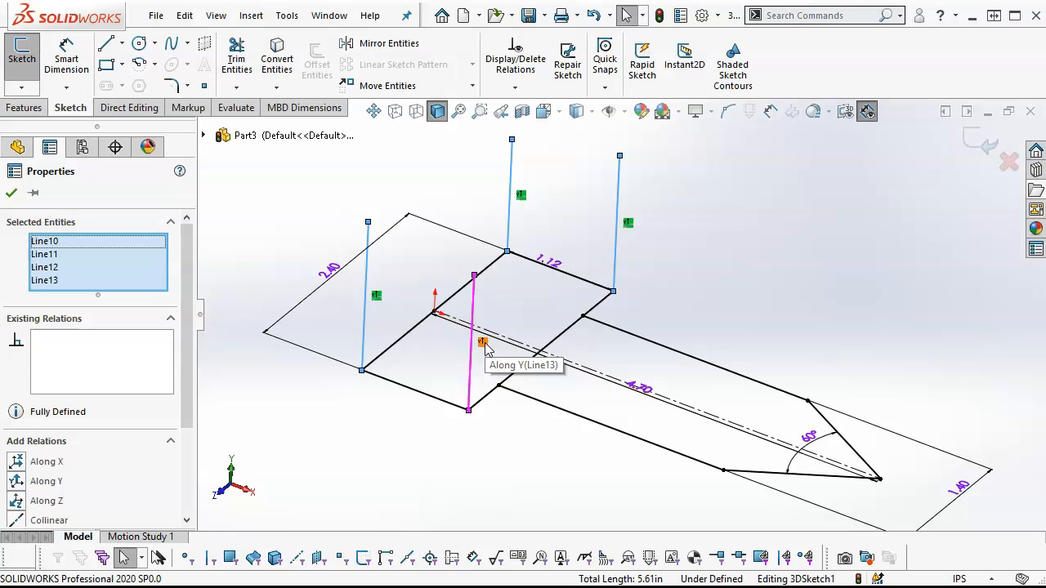
click(193, 376)
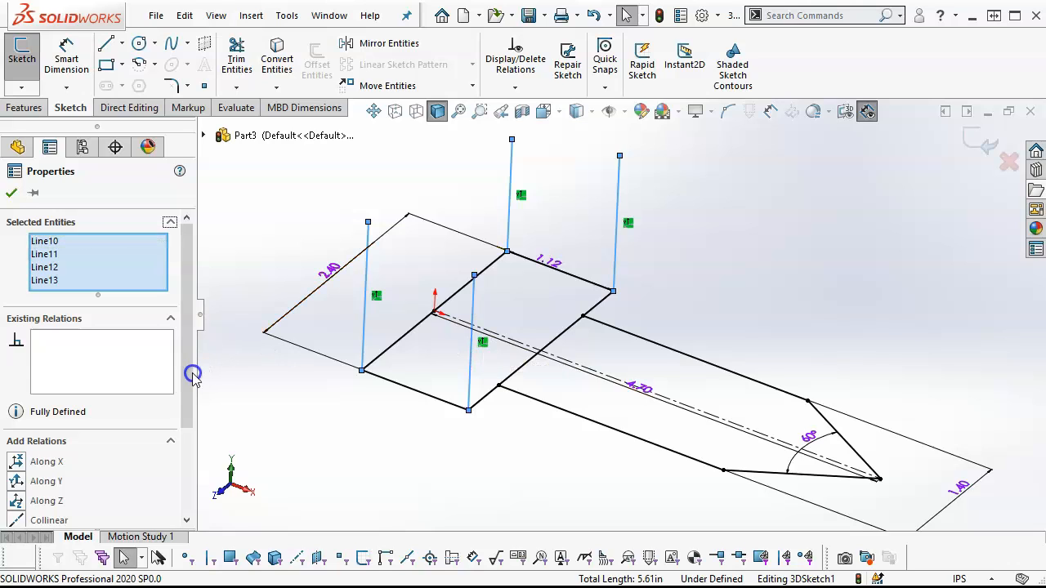
click(185, 418)
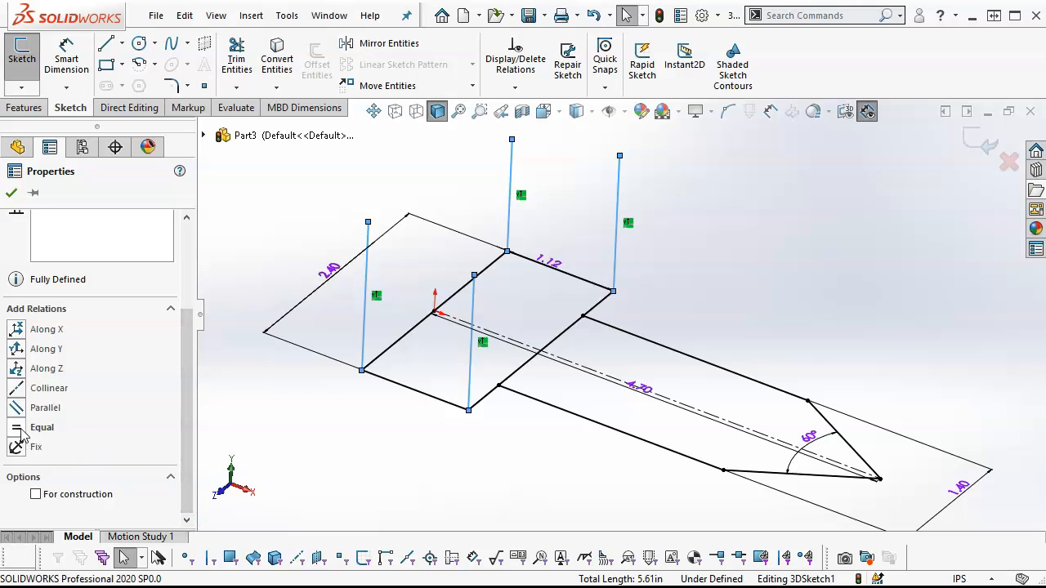
click(17, 427)
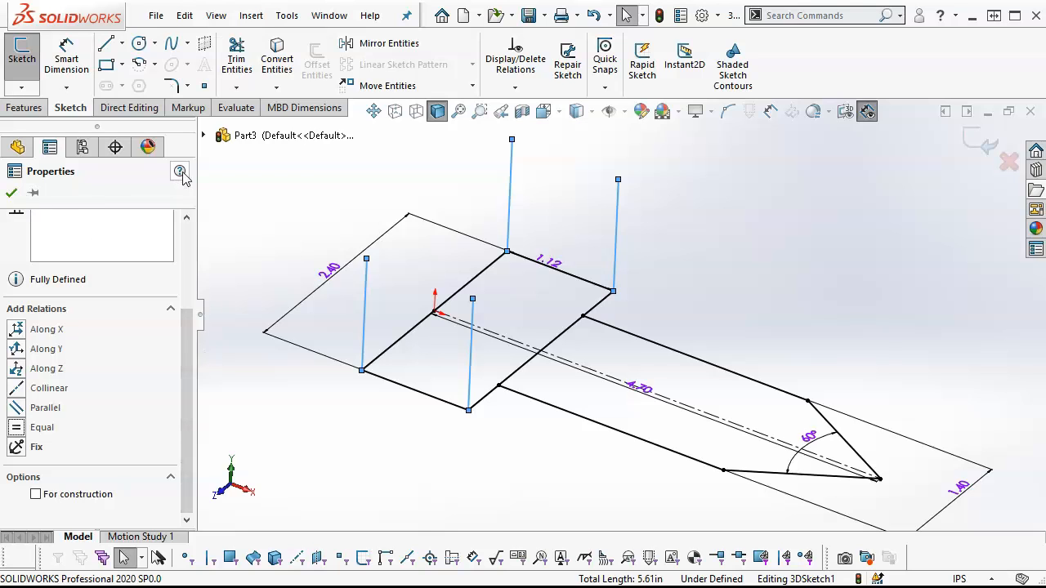
Draw a corner rectangle on the ZX plane between diagonally opposite upper endpoints of the upright lines
click(106, 63)
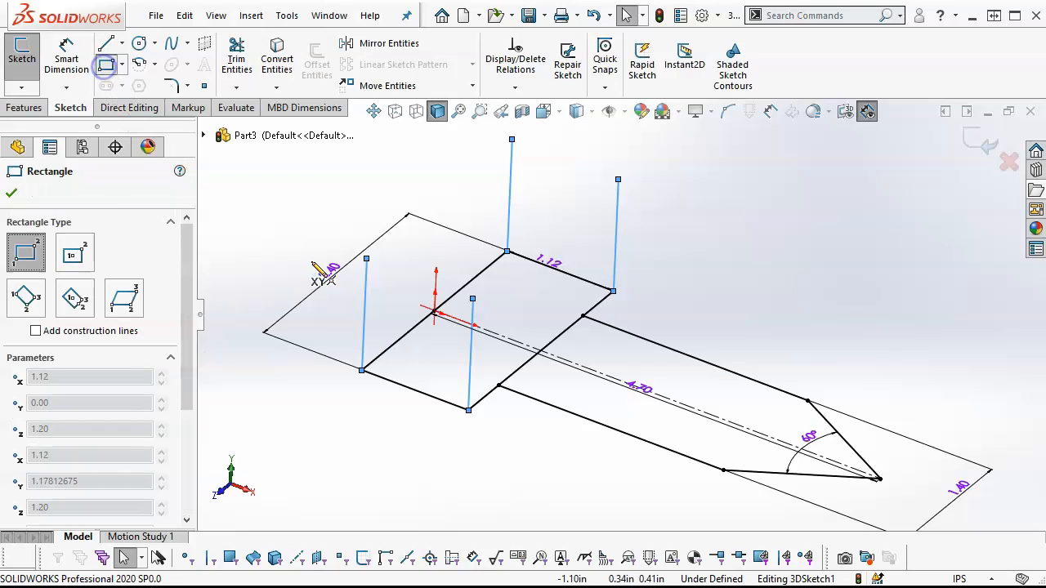
click(367, 259)
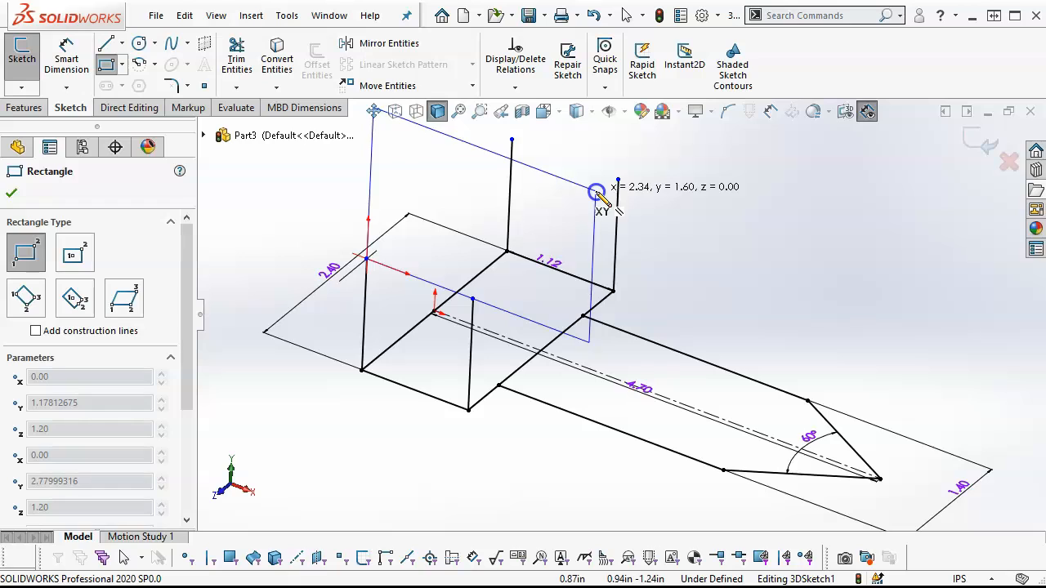
key(Tab)
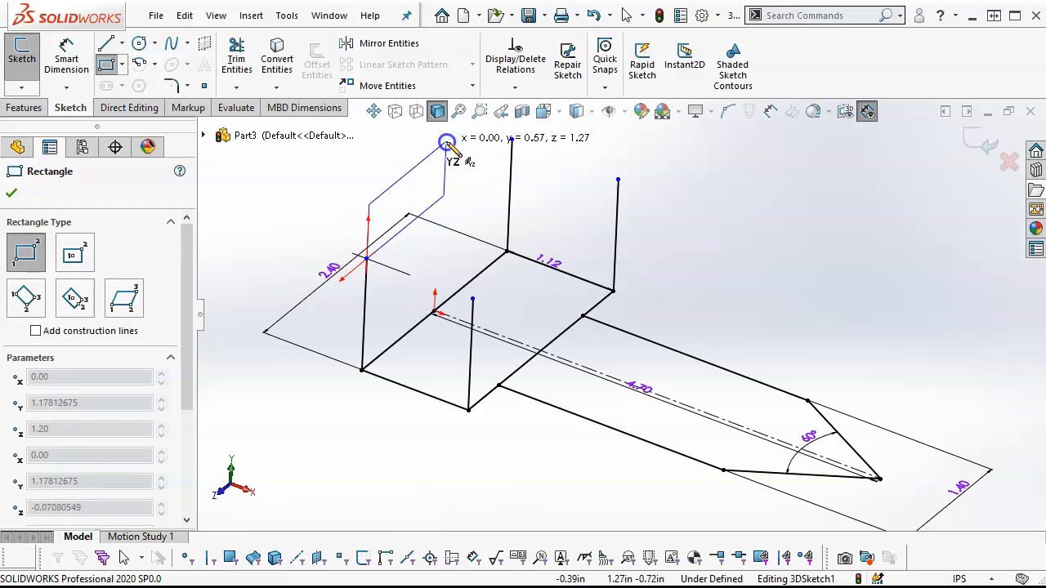
key(Tab)
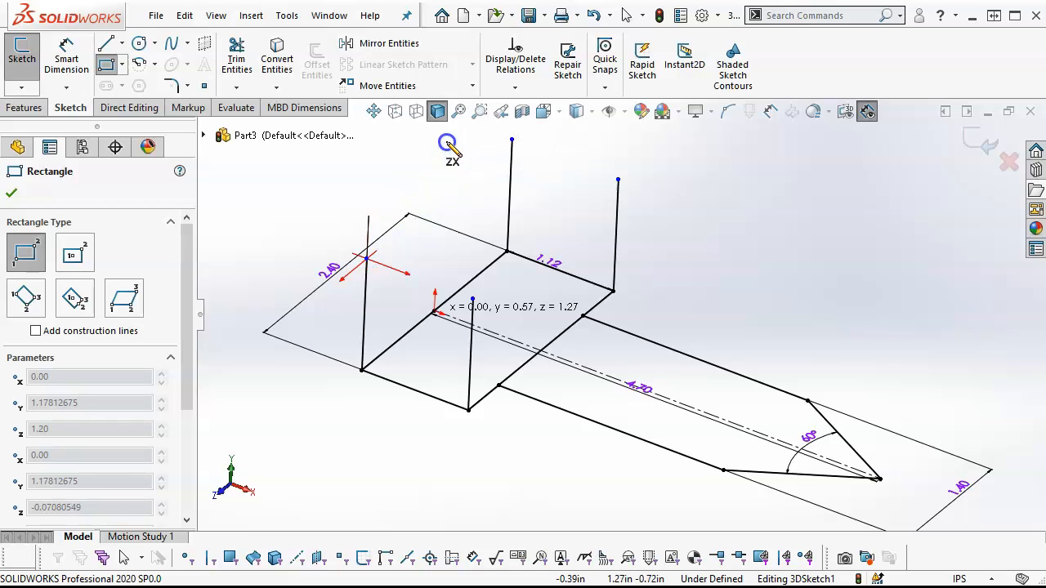
click(619, 178)
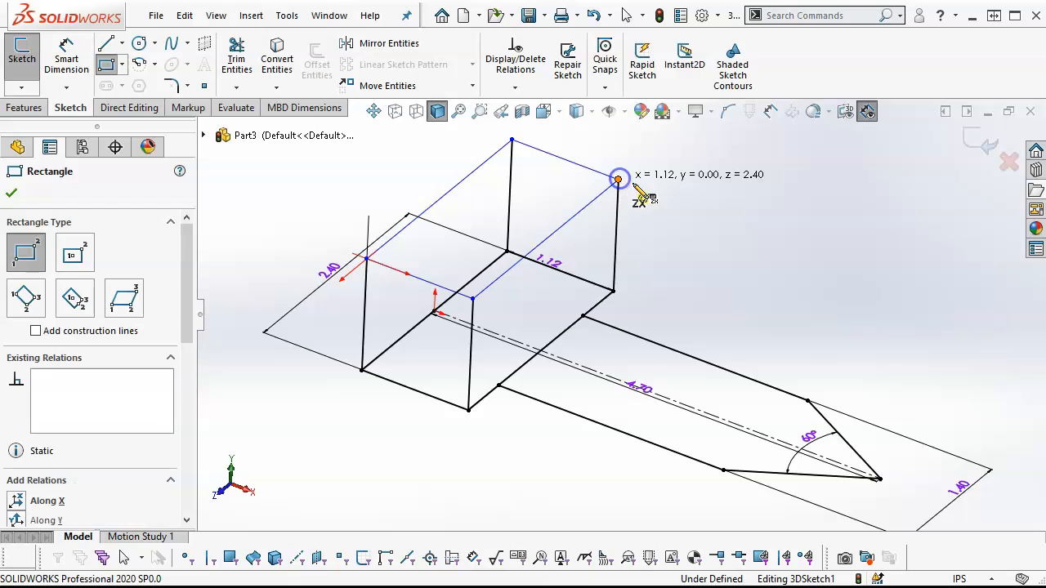
right_click(661, 203)
click(701, 207)
Dimension an upright edge of the box as 1.19 in
mouse_move(730, 210)
middle_down()
mouse_move(719, 182)
mouse_move(728, 175)
middle_up()
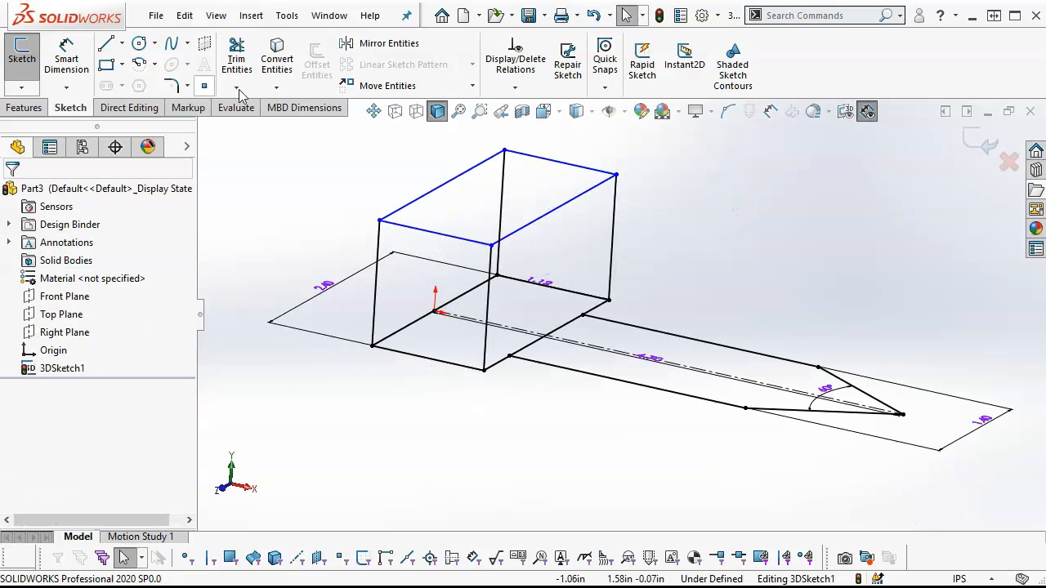
click(66, 58)
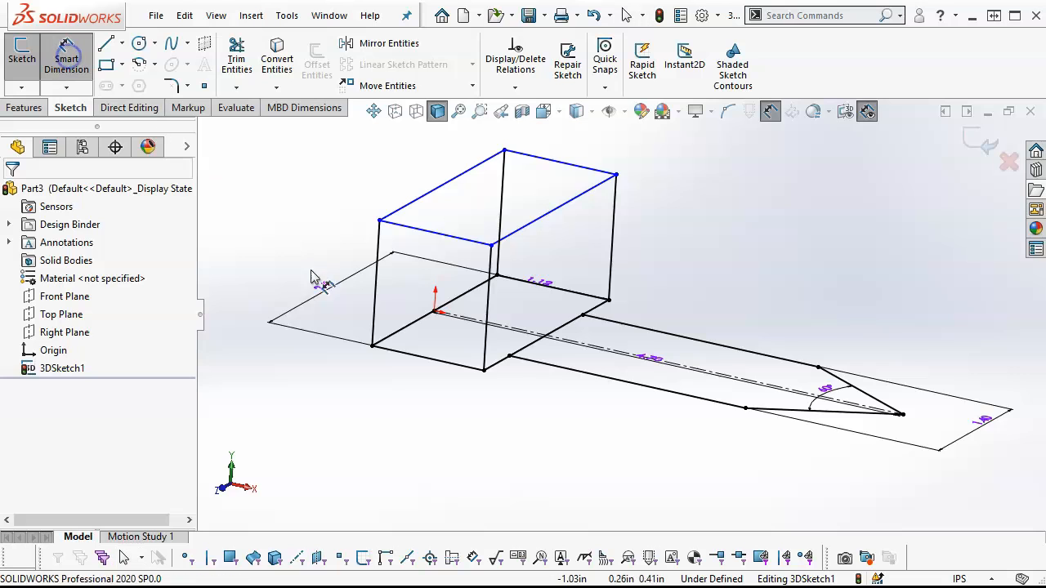
click(375, 282)
click(265, 253)
text(1.19)
key(Return)
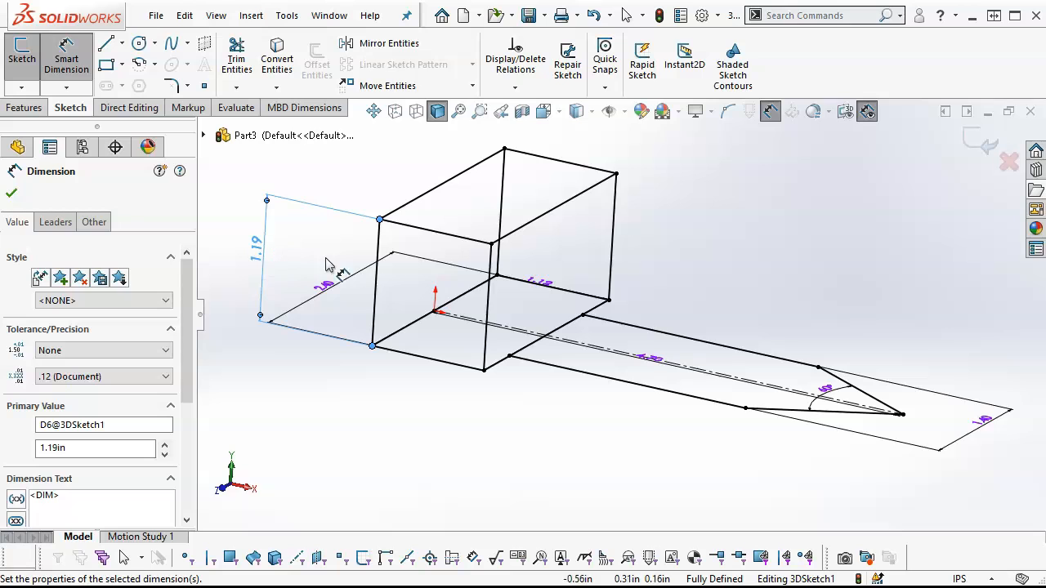
right_click(696, 233)
click(703, 268)
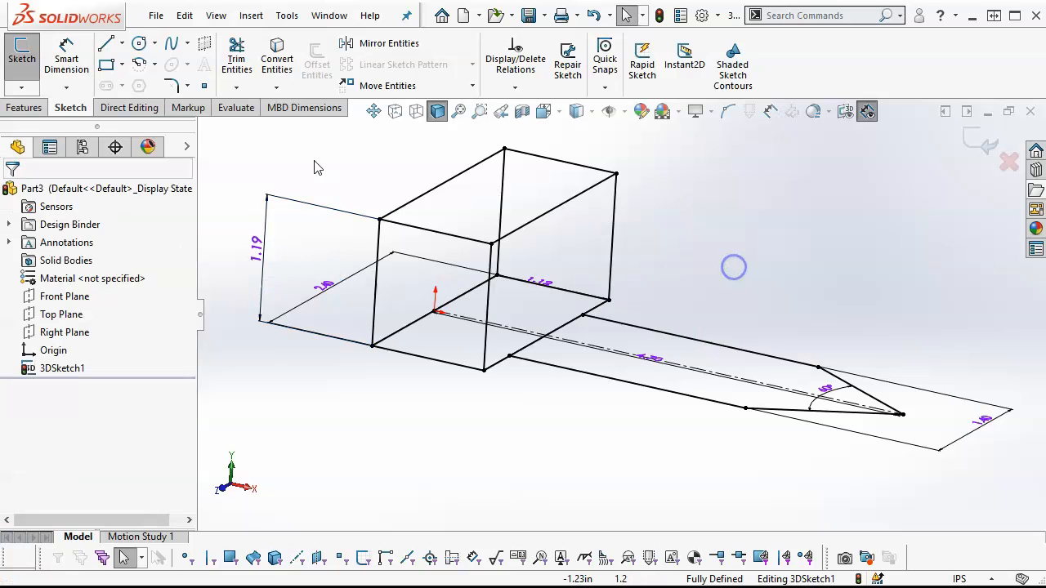
Draw three separate upright lines along Y, about 0.6 in long, from the pointed tip and the two points where the profile meets the rectangle
click(112, 45)
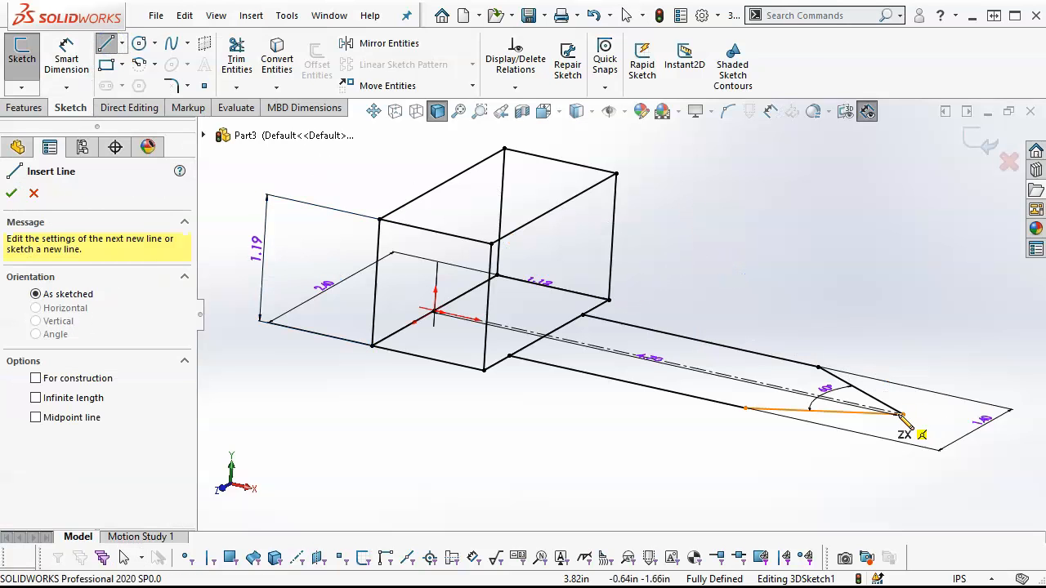
click(912, 398)
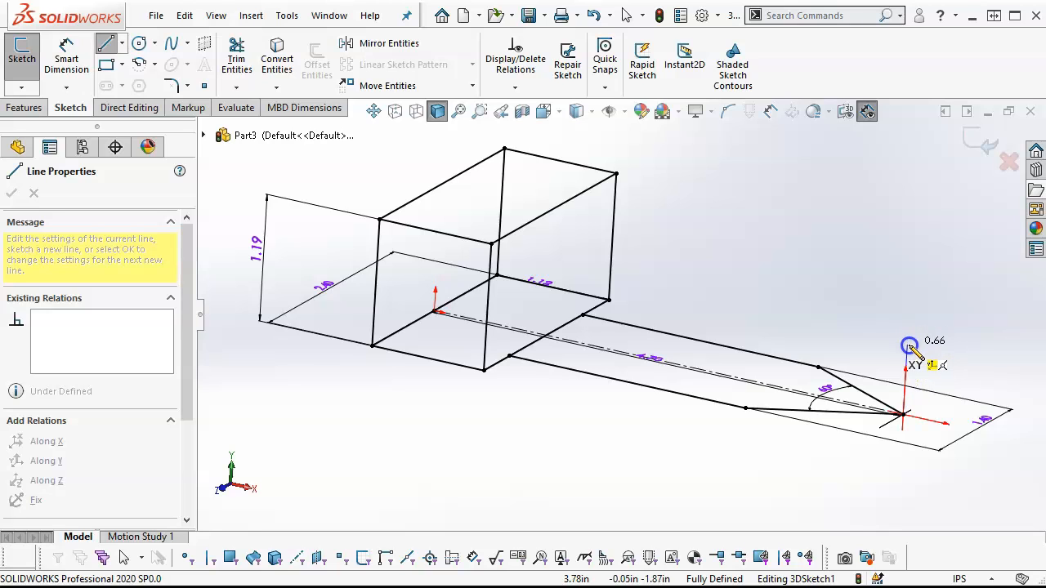
click(909, 343)
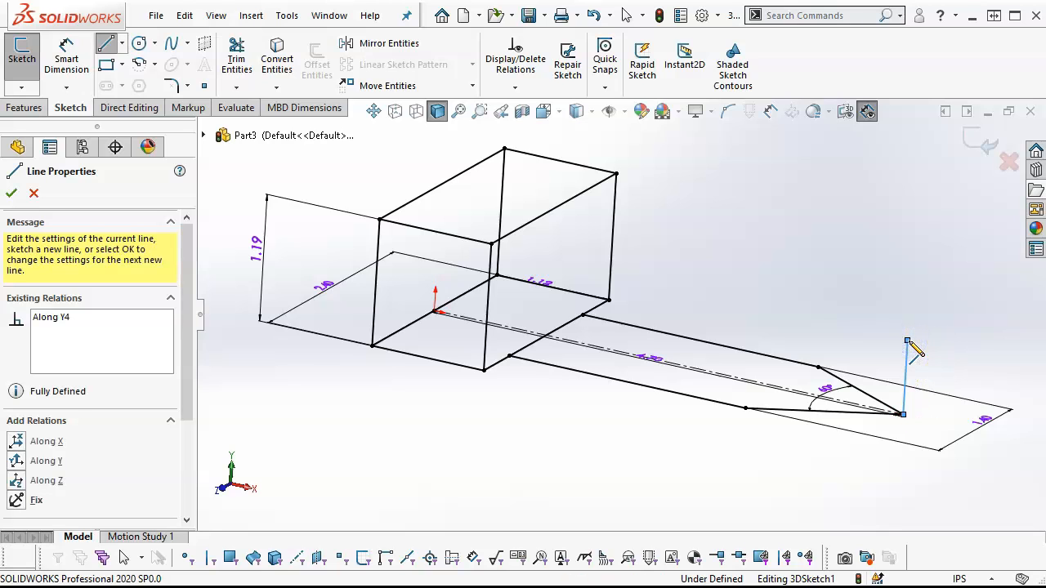
scroll(807, 279, up, 1)
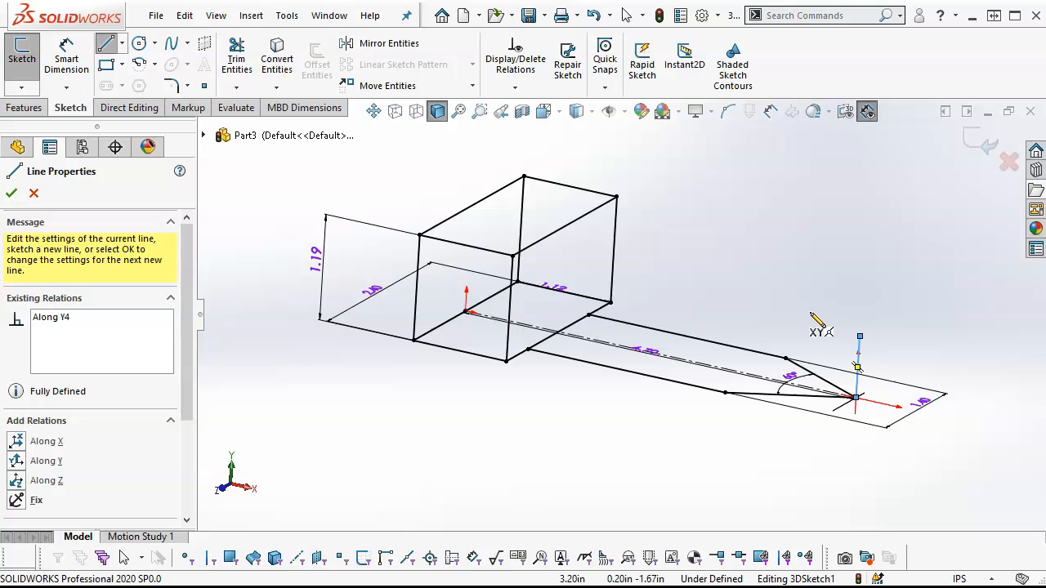
drag(589, 314, 592, 264)
drag(528, 349, 531, 298)
right_click(692, 234)
click(723, 240)
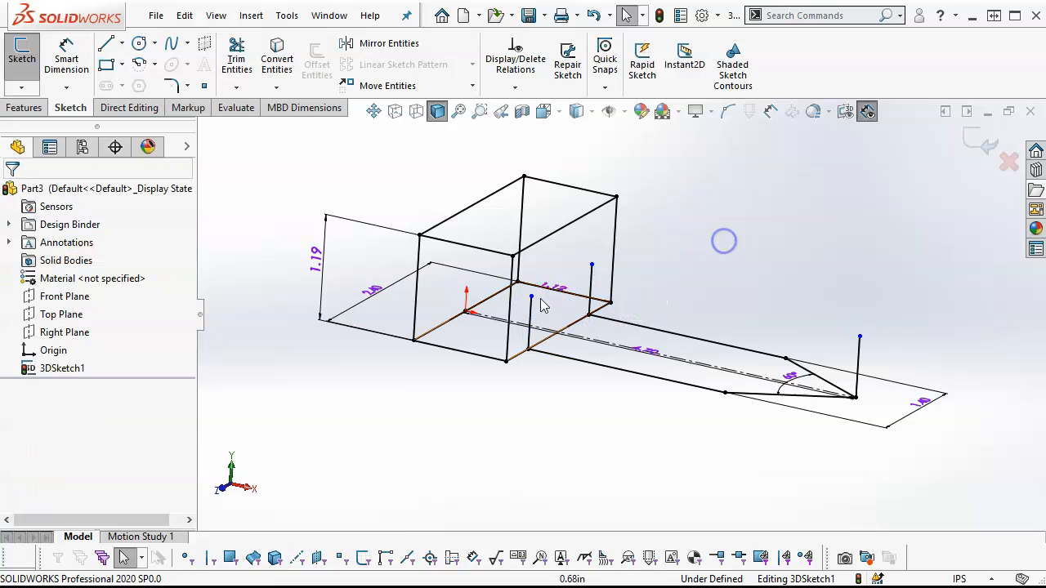
Apply an Equal relation to the upright line at the tip and the two at the rectangle
click(532, 307)
ctrl+click(590, 282)
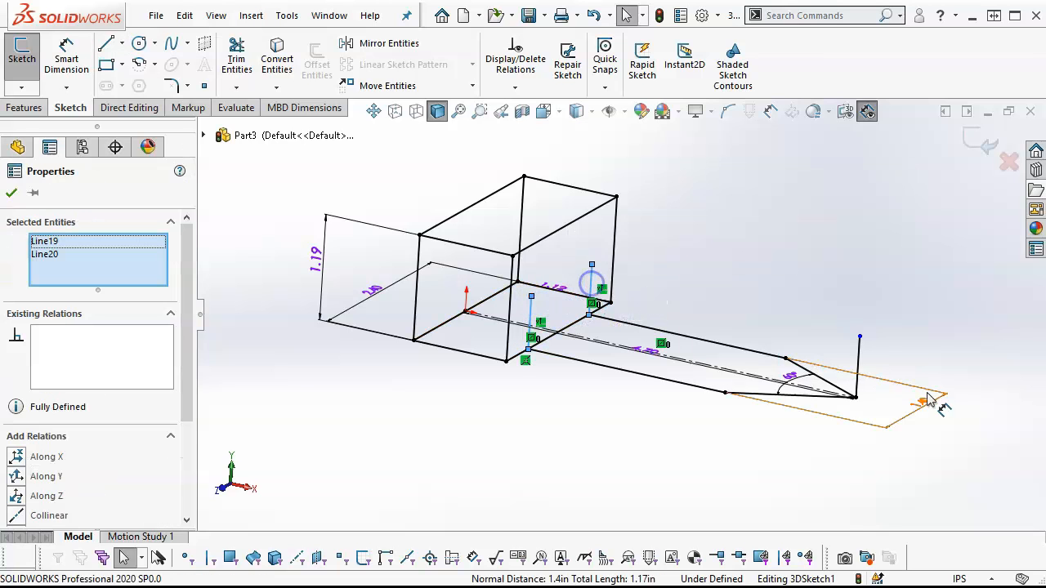
ctrl+click(859, 365)
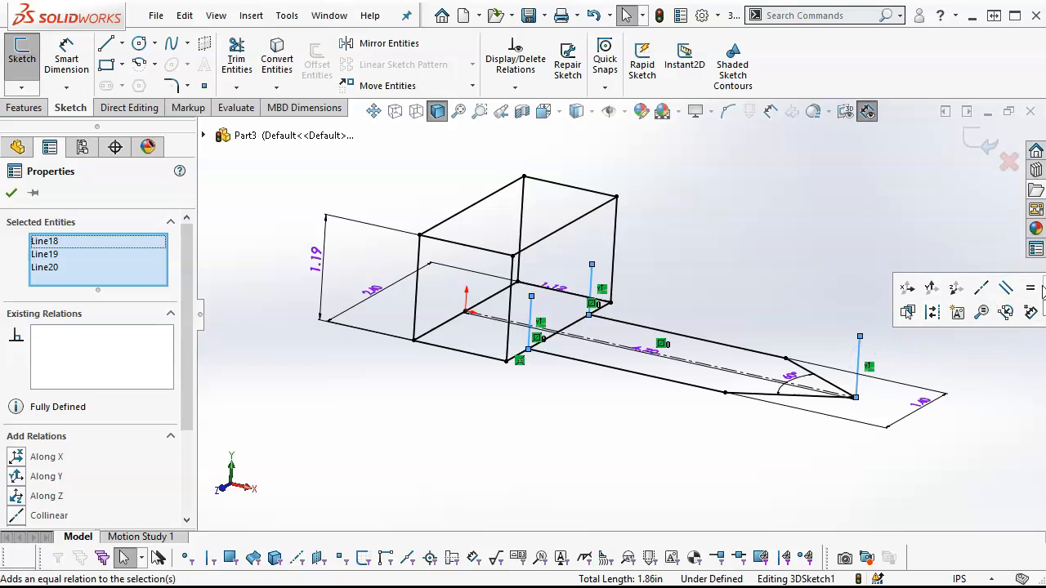
click(1031, 288)
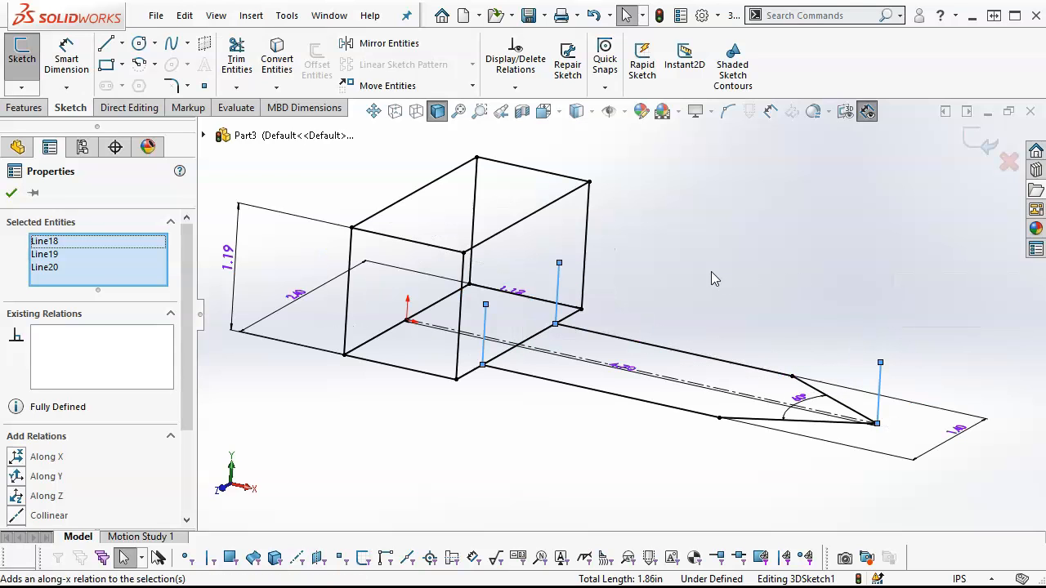
click(699, 240)
Draw two lines along X towards the tip from the tops of the short uprights at the rectangle, and join those two tops
click(113, 49)
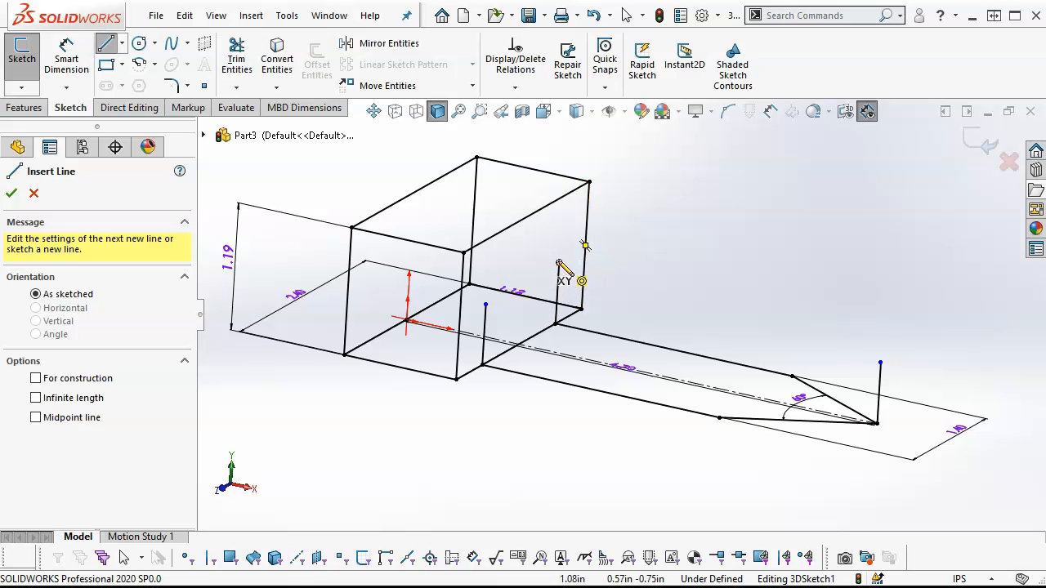
click(559, 263)
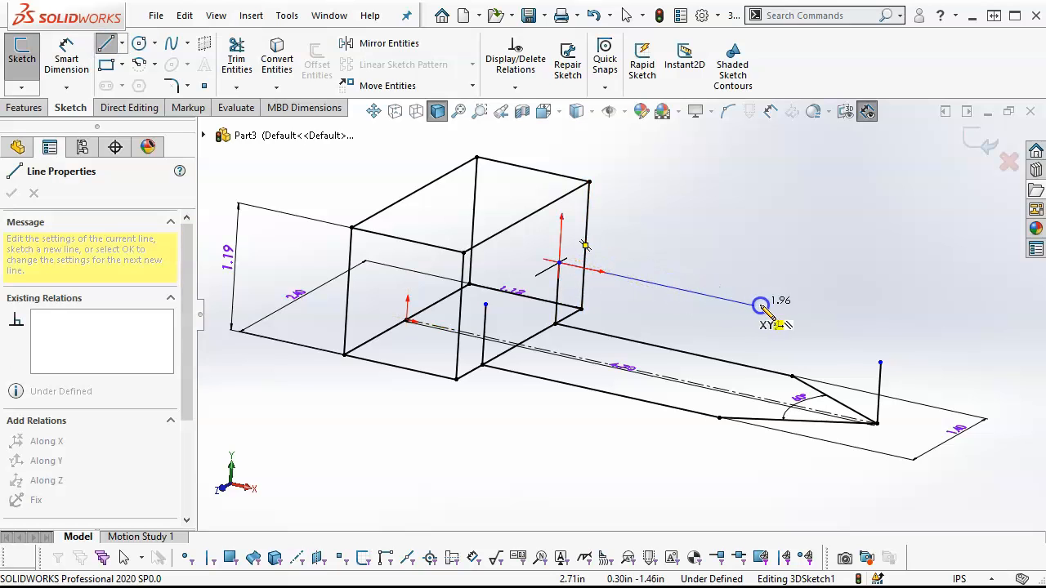
click(798, 318)
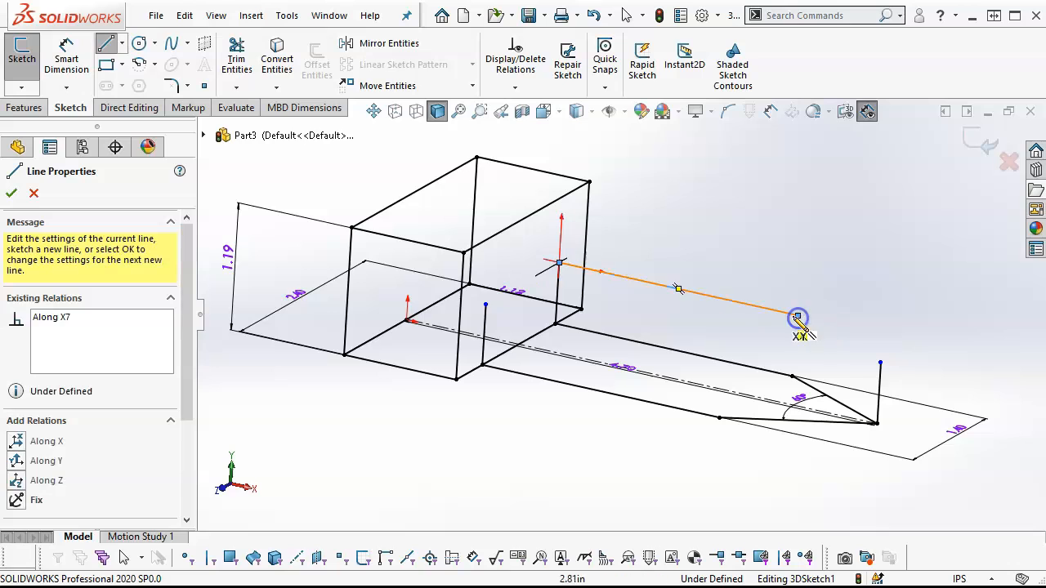
click(485, 306)
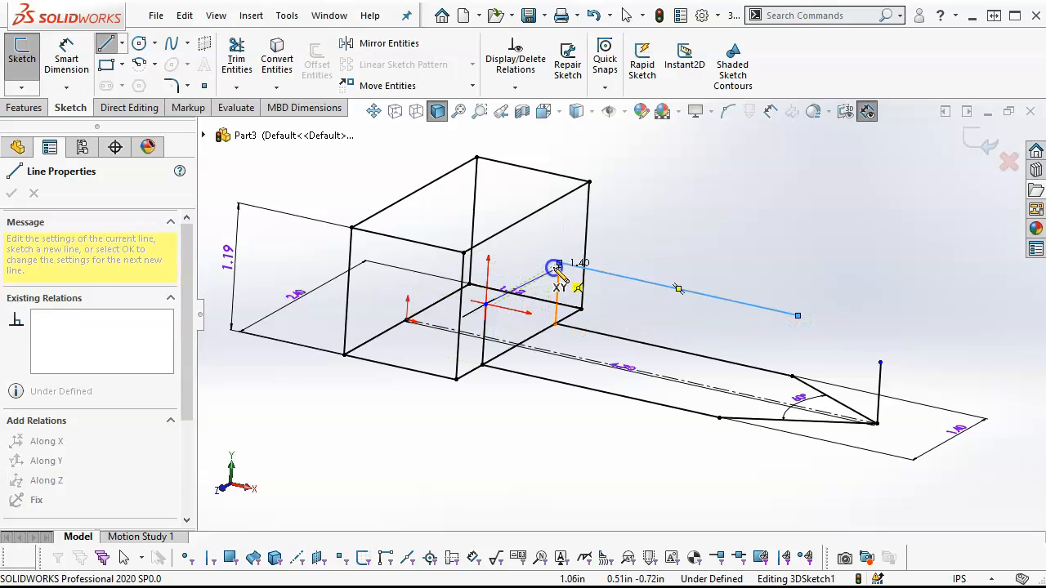
click(744, 362)
click(486, 305)
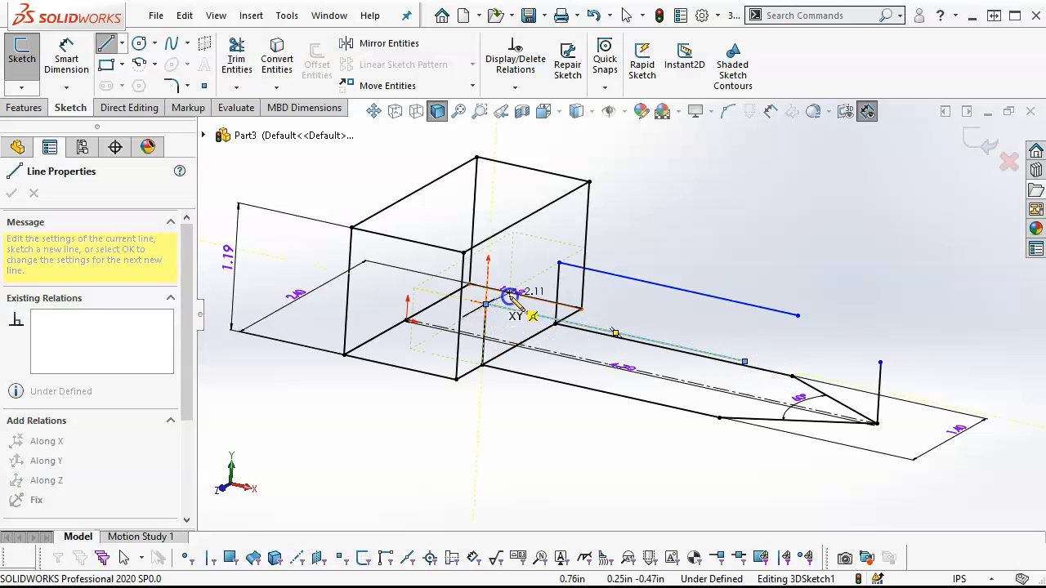
click(558, 263)
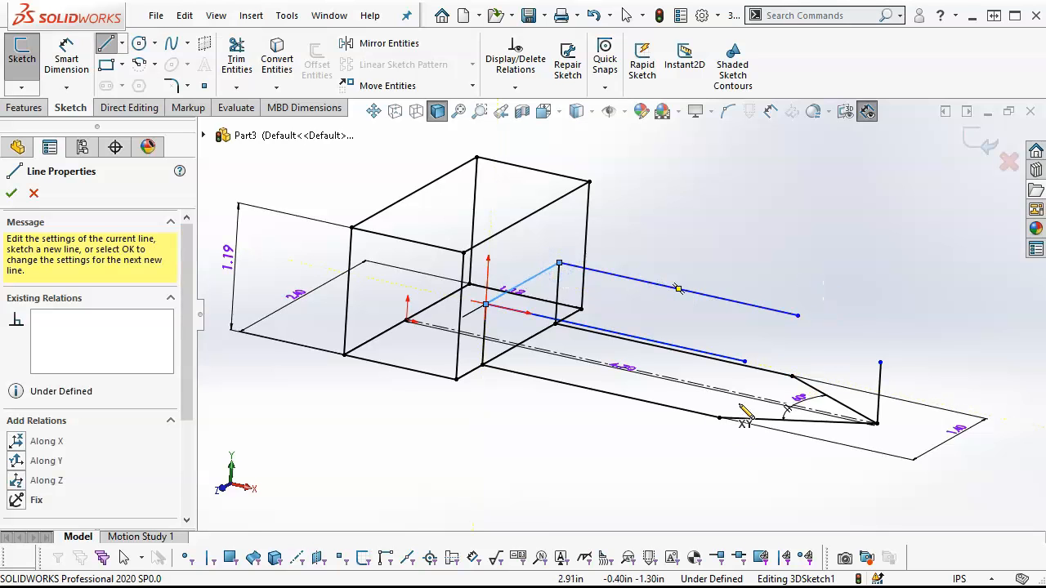
Connect both shoulder corners of the pointed base to the free ends of the upper lines, and those ends to the tip upright's top
click(719, 419)
click(743, 362)
click(792, 377)
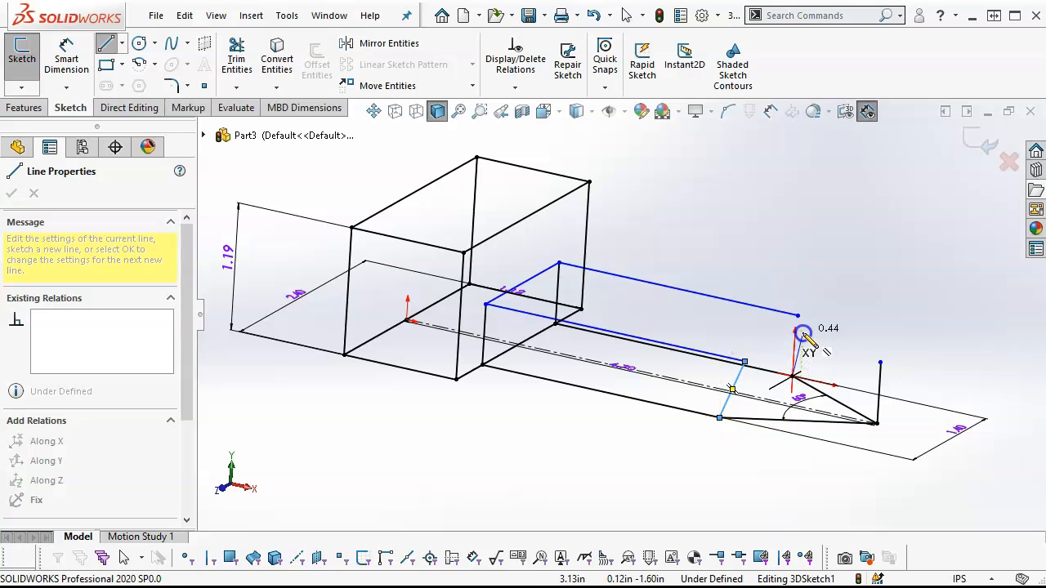
click(798, 316)
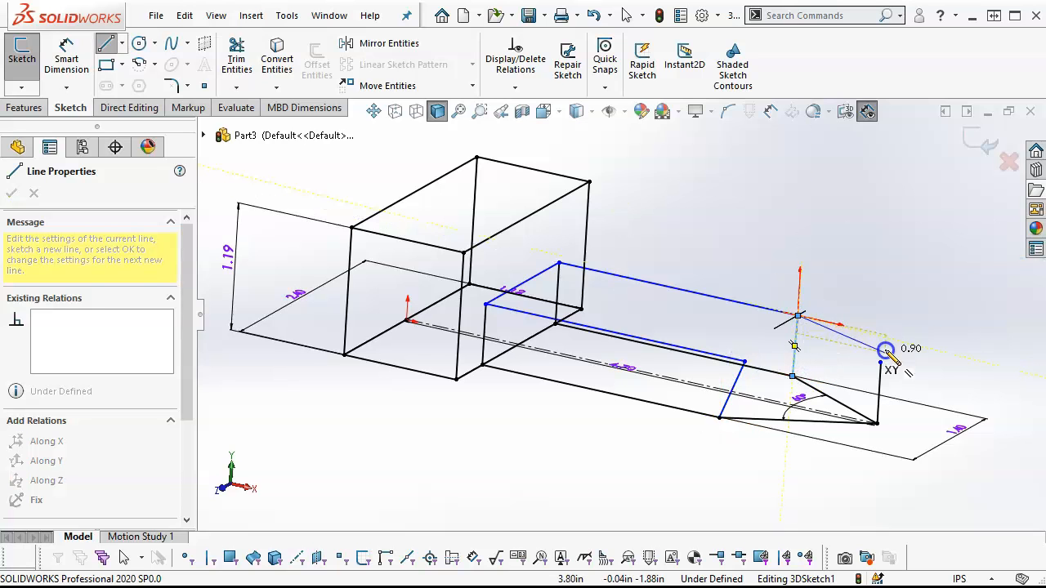
click(880, 362)
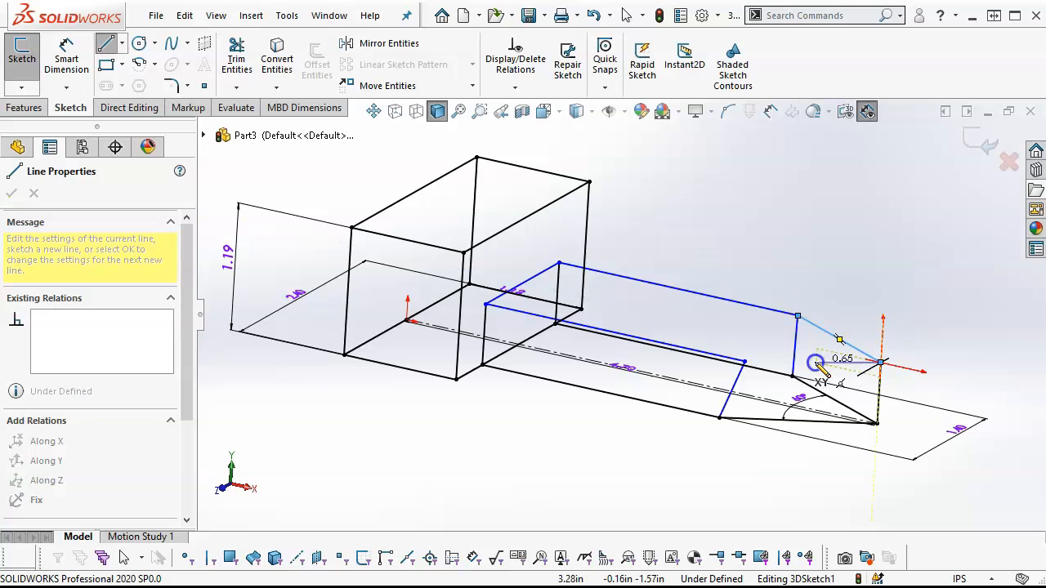
click(744, 361)
right_click(768, 210)
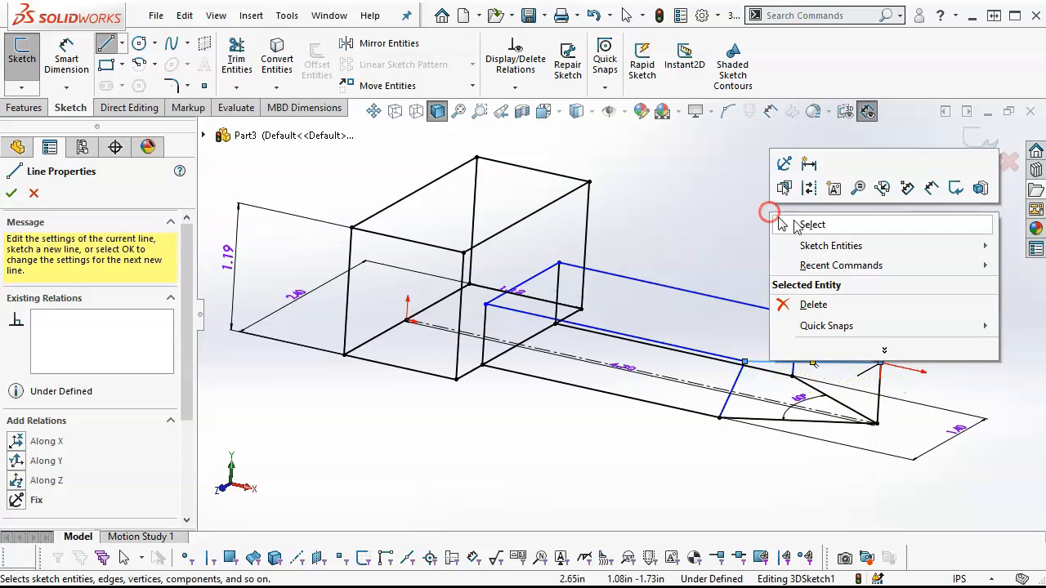
click(775, 206)
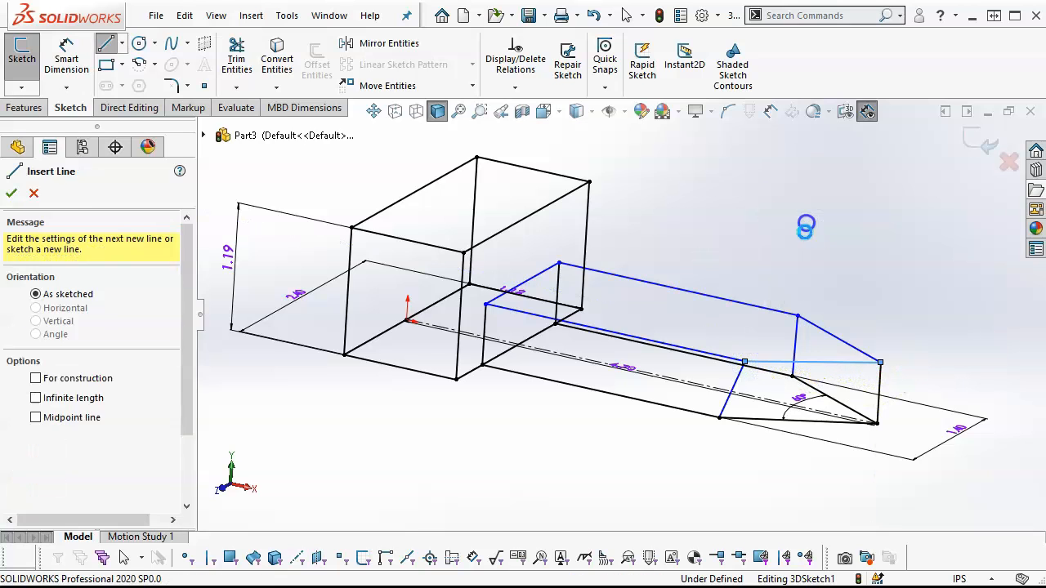
Make the slanted connecting line at the near shoulder corner of the pointed base run along Y
click(734, 390)
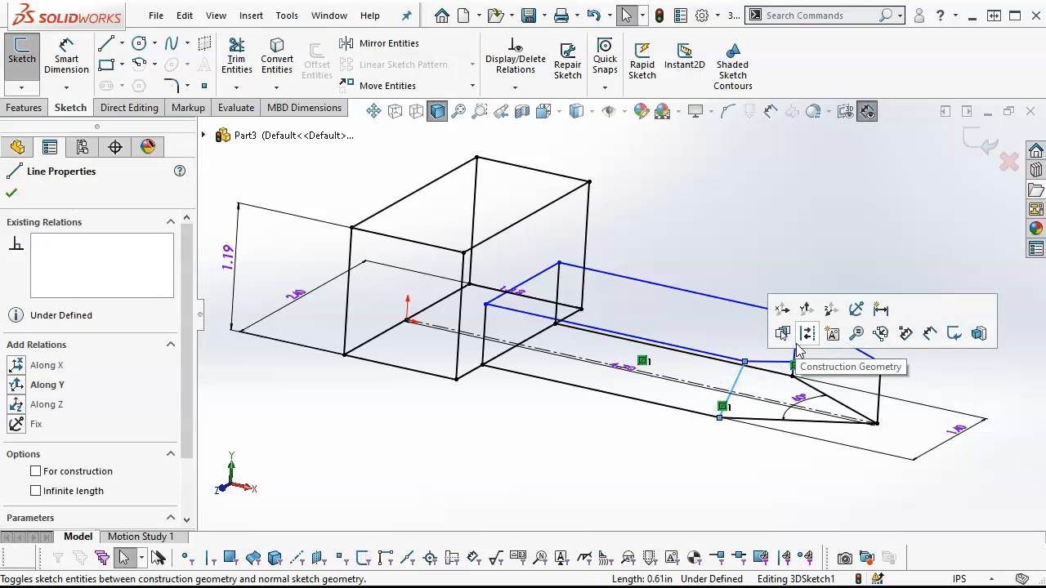
click(806, 311)
click(777, 202)
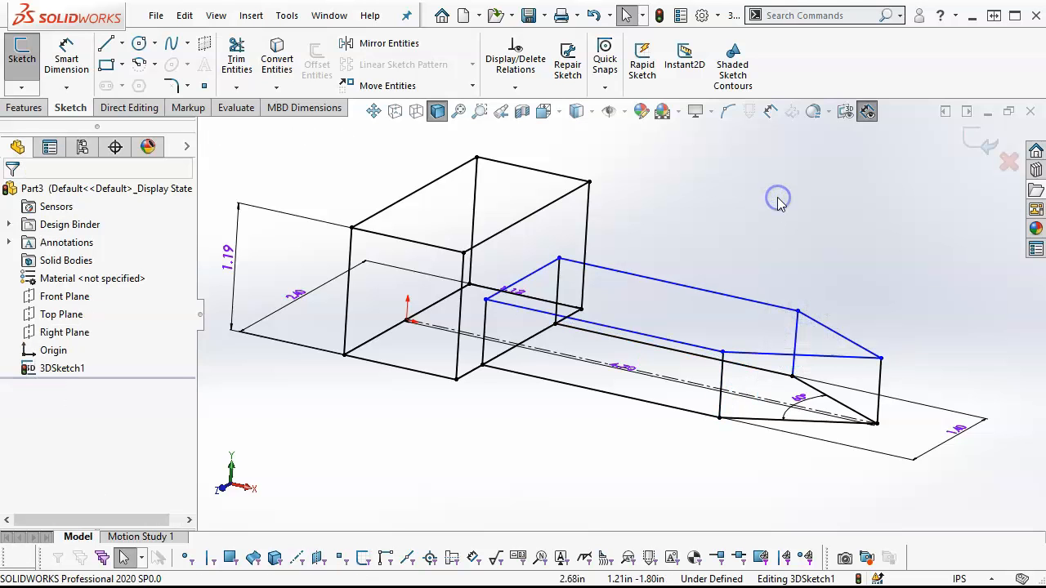
Dimension the upright line at the pointed tip as 1.12 in
middle_drag(768, 194, 750, 164)
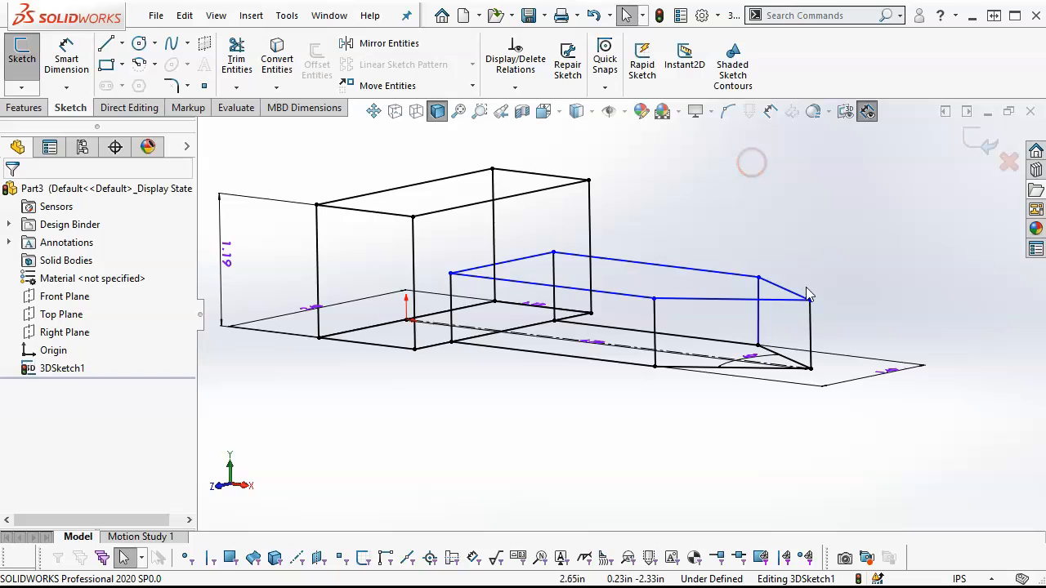
mouse_move(809, 302)
mouse_down()
mouse_move(804, 270)
mouse_move(808, 291)
mouse_up()
middle_drag(755, 209, 771, 220)
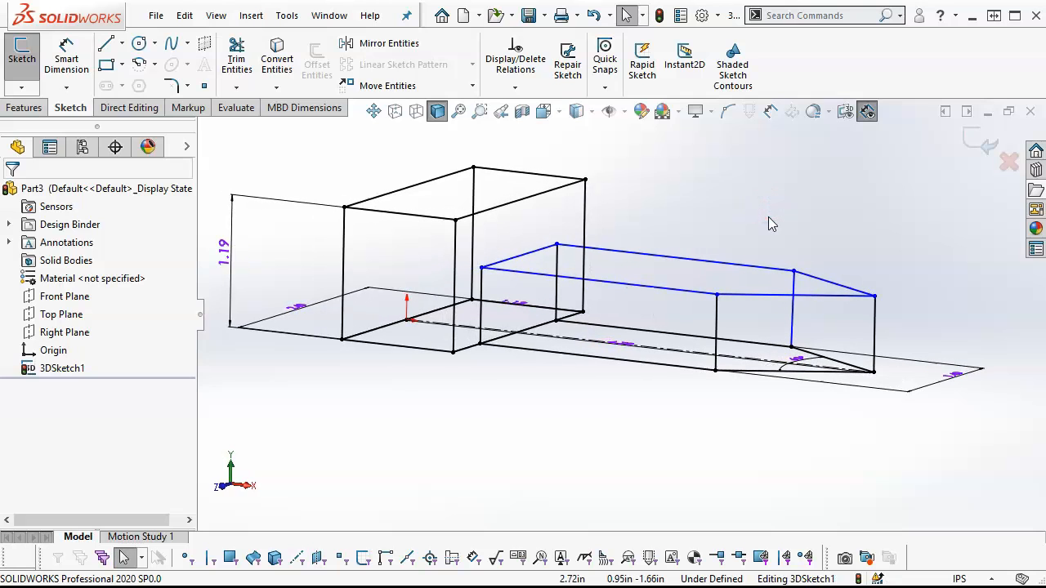
click(69, 59)
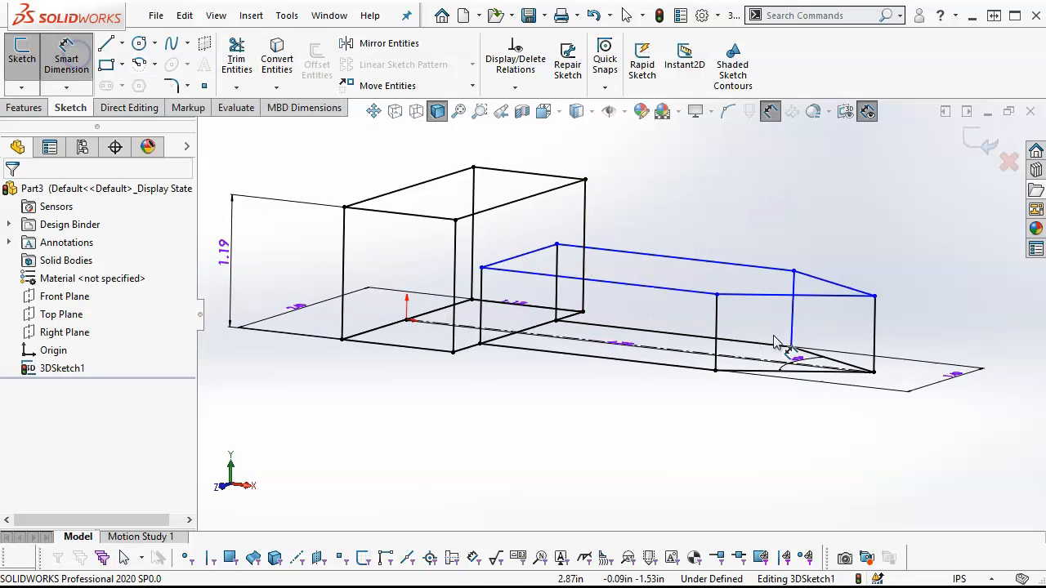
click(874, 344)
click(945, 346)
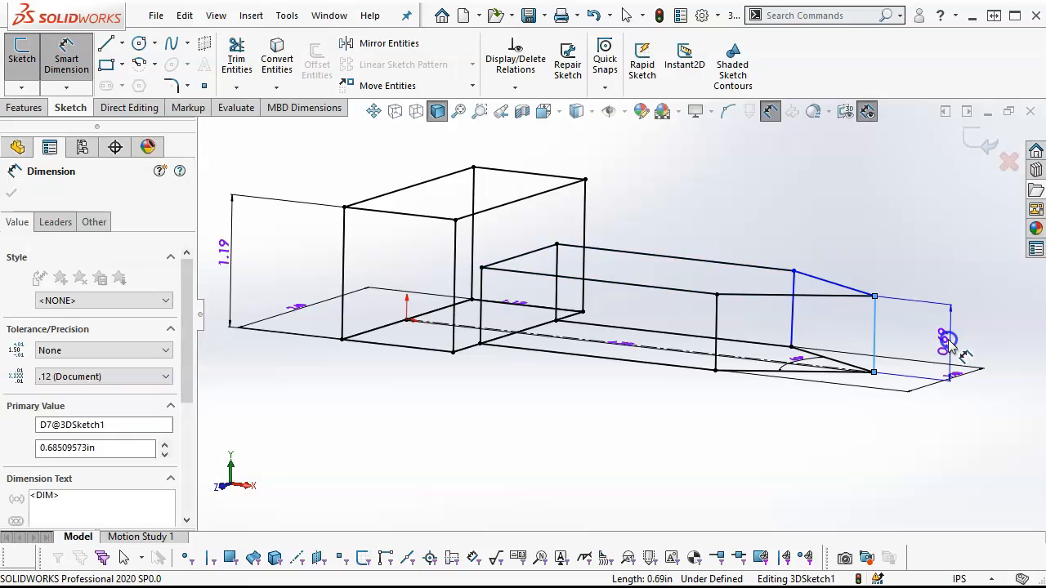
text(1.12)
key(Return)
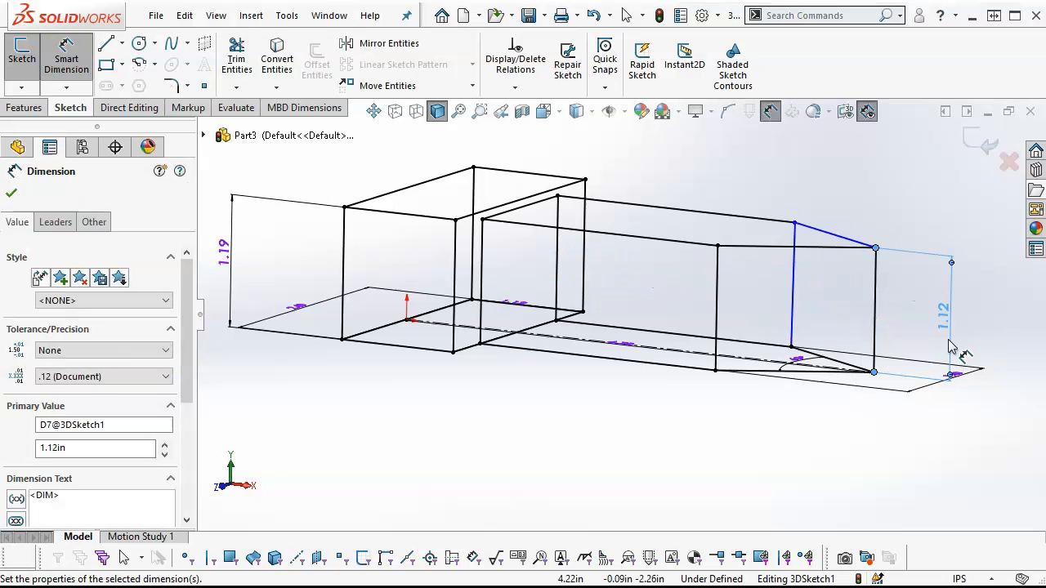
mouse_move(899, 282)
middle_down()
mouse_move(864, 233)
mouse_move(860, 280)
middle_up()
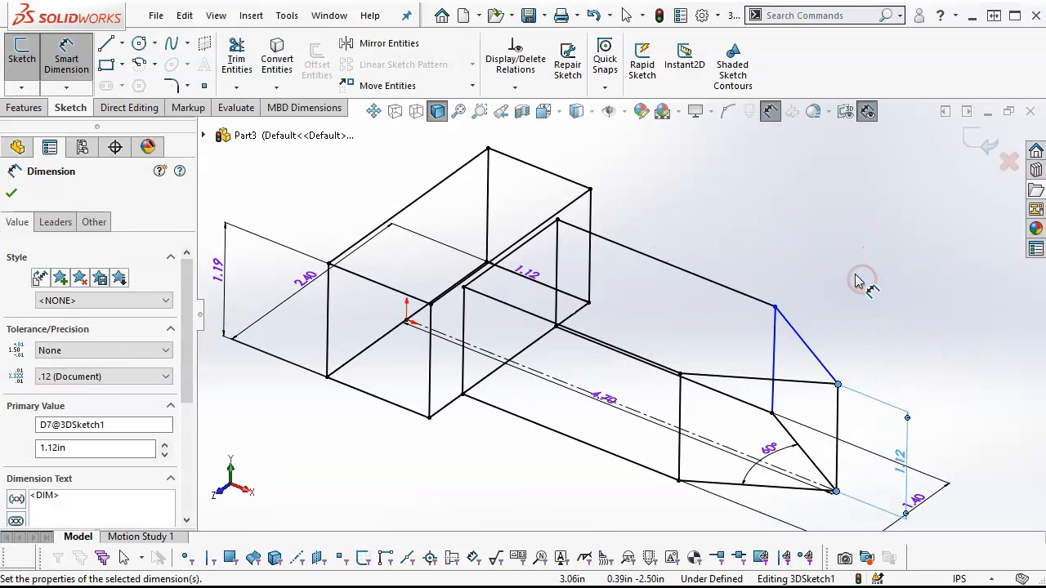
right_click(854, 275)
click(898, 326)
Test the far upper shoulder corner's freedom and make the connecting line beneath it run along Y
mouse_move(775, 306)
mouse_down()
mouse_move(723, 313)
mouse_move(658, 295)
mouse_move(848, 350)
mouse_move(750, 321)
mouse_move(765, 304)
mouse_up()
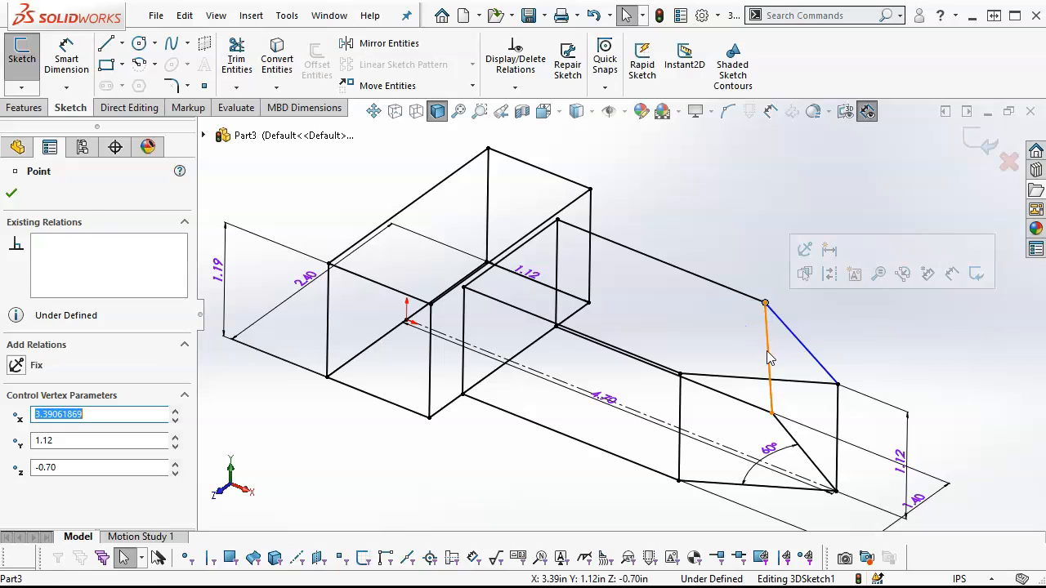
click(769, 353)
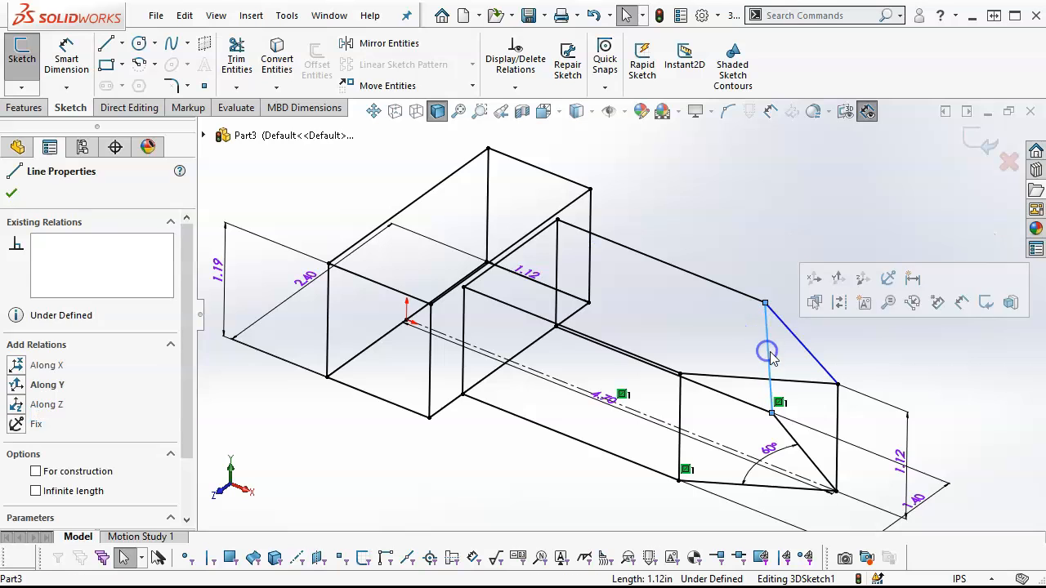
click(835, 281)
Set the height dimension of the box over the rectangle to 1.9 in
middle_drag(767, 239, 768, 175)
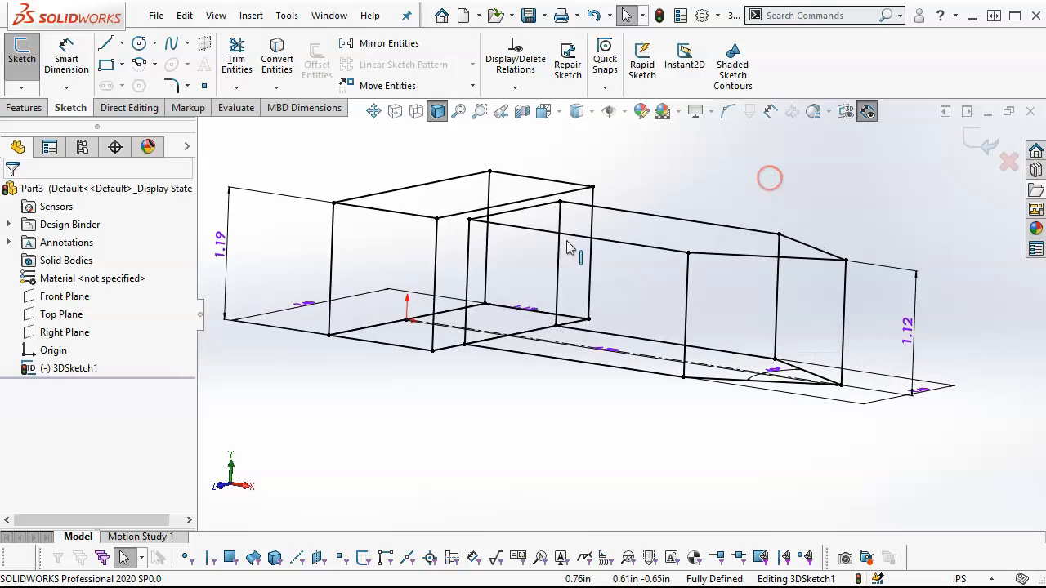
double_click(224, 255)
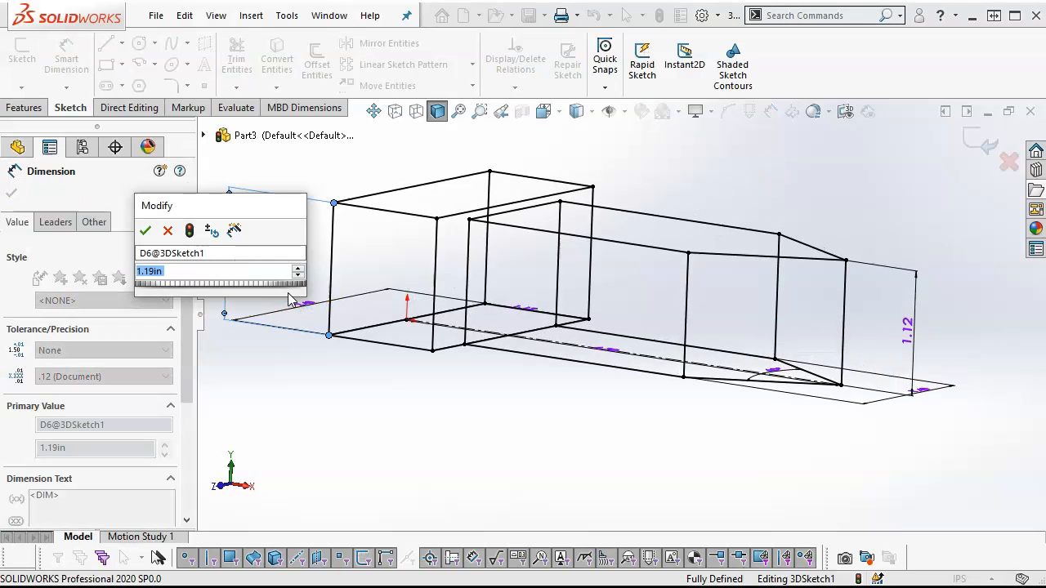
text(1.)
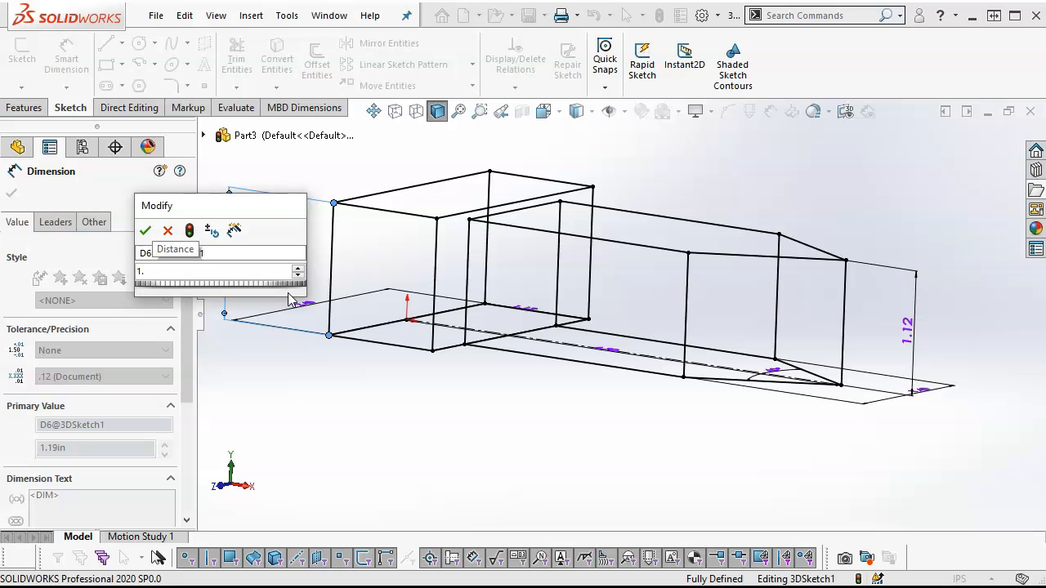
text(9)
key(Return)
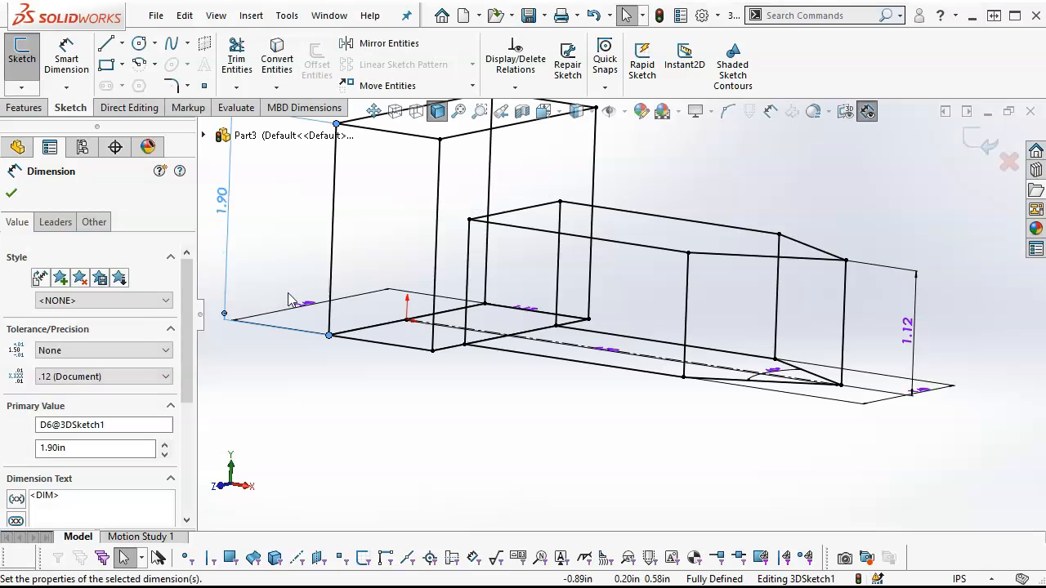
mouse_move(495, 323)
middle_down()
mouse_move(591, 338)
mouse_move(596, 355)
middle_up()
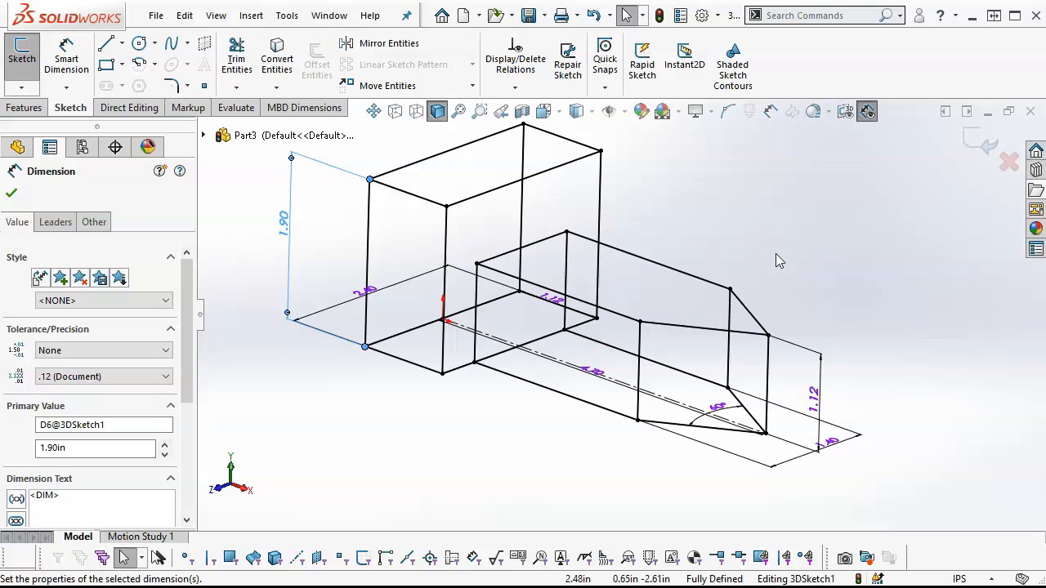
mouse_move(742, 317)
middle_down()
mouse_move(793, 286)
mouse_move(784, 289)
middle_up()
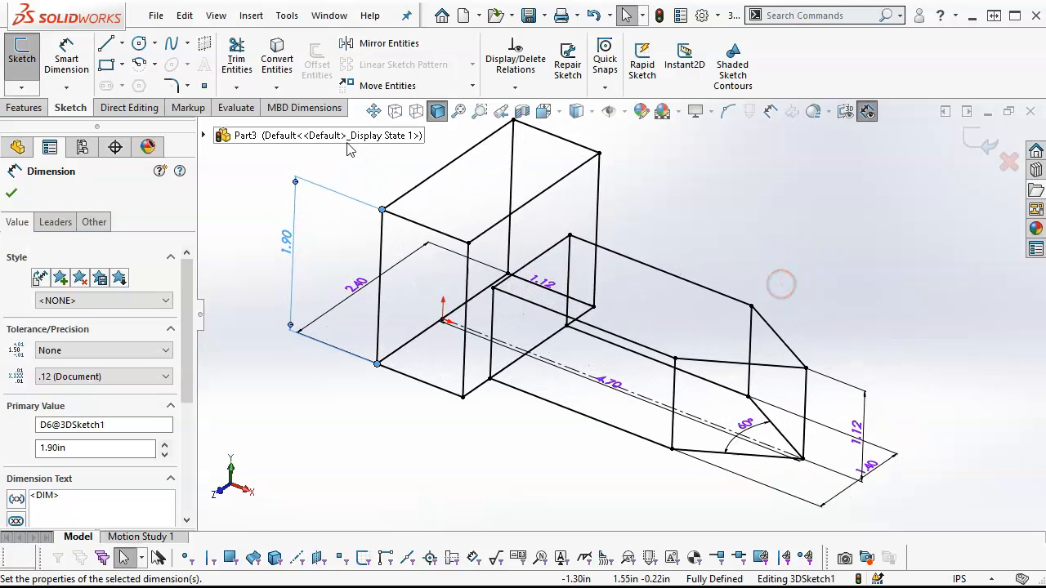
Draw a line about 0.57 in long between the two slanted upper edges of the block's pointed tip
click(109, 45)
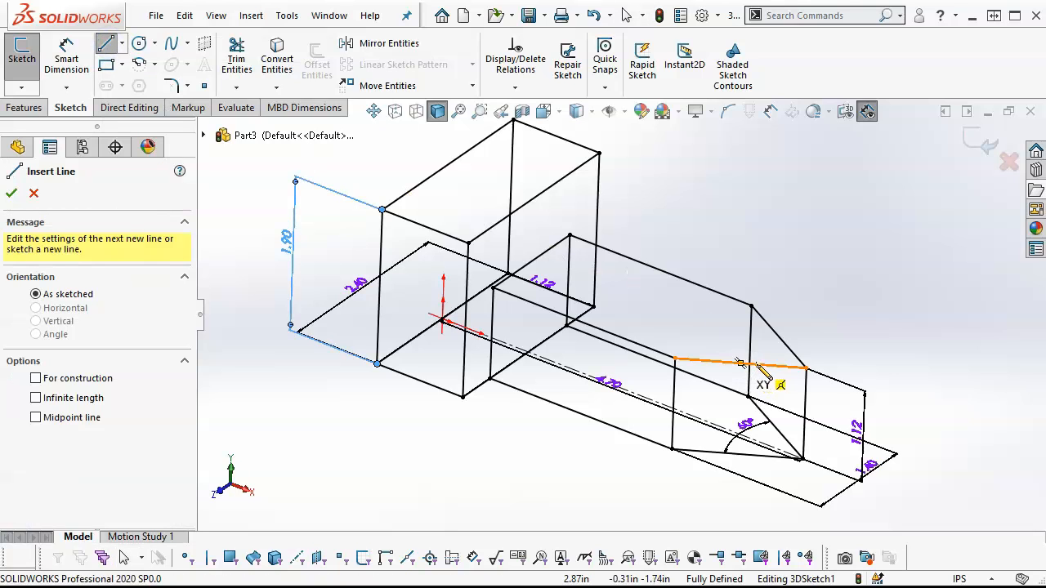
click(739, 362)
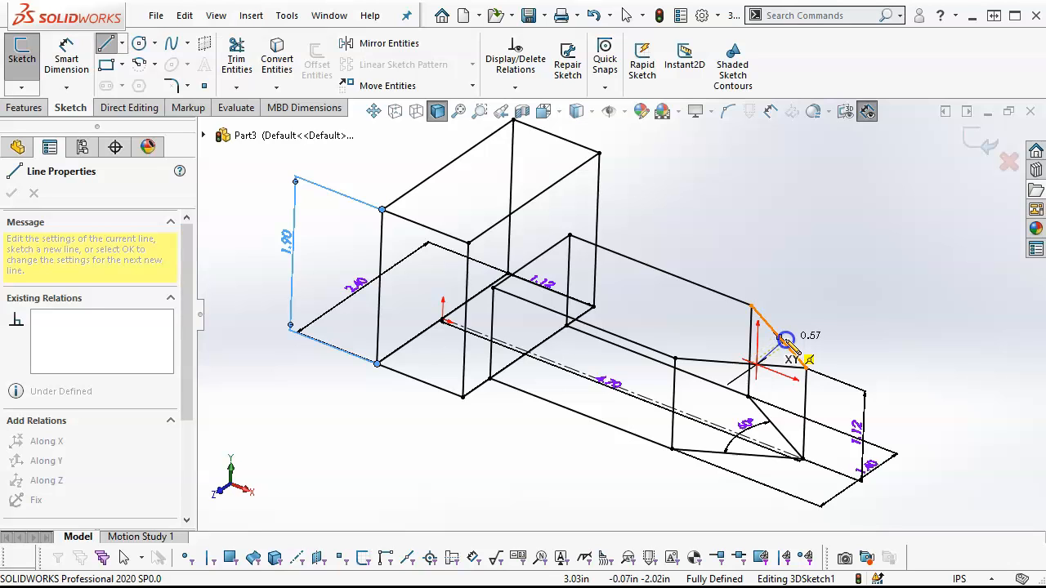
click(782, 340)
right_click(854, 257)
click(859, 260)
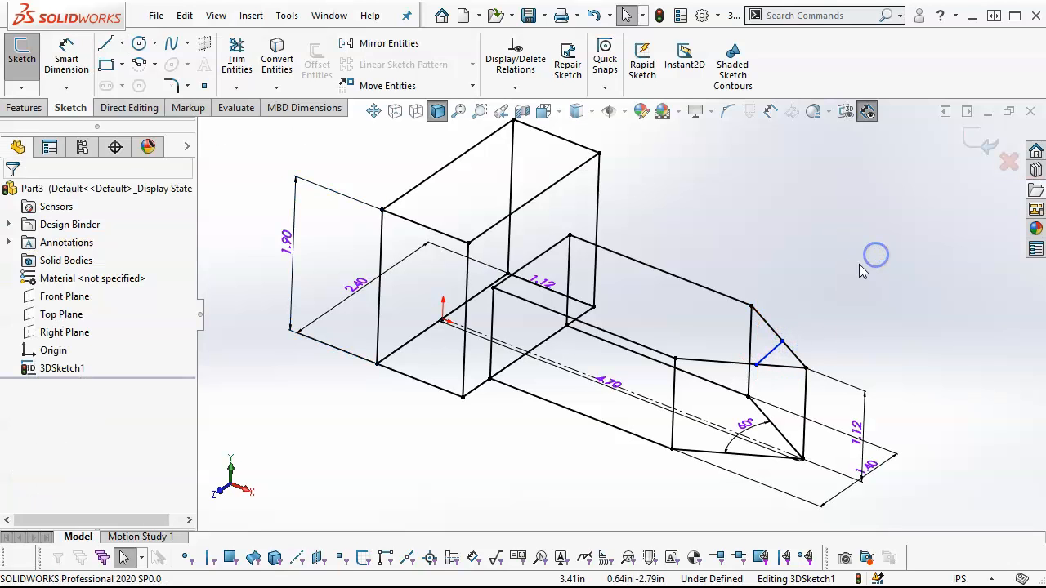
Make the new line across the slanted upper edges of the tip run along Z
scroll(787, 403, down, 3)
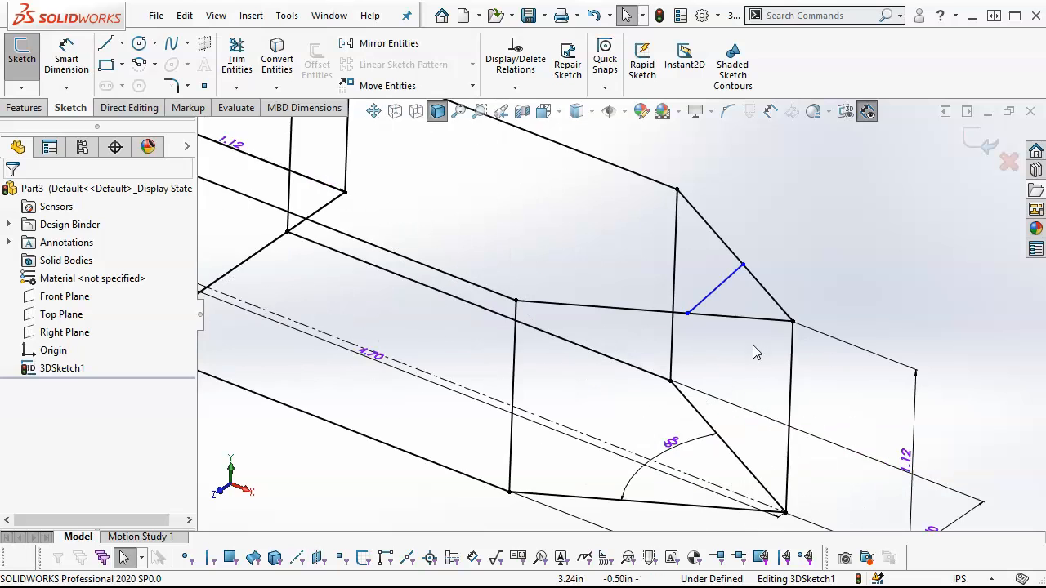
click(733, 281)
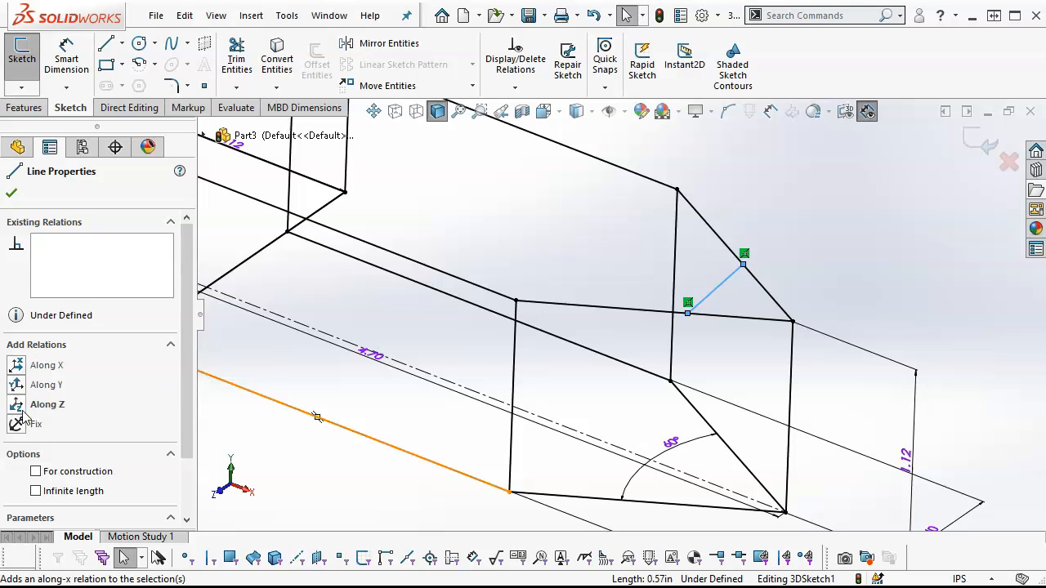
click(18, 408)
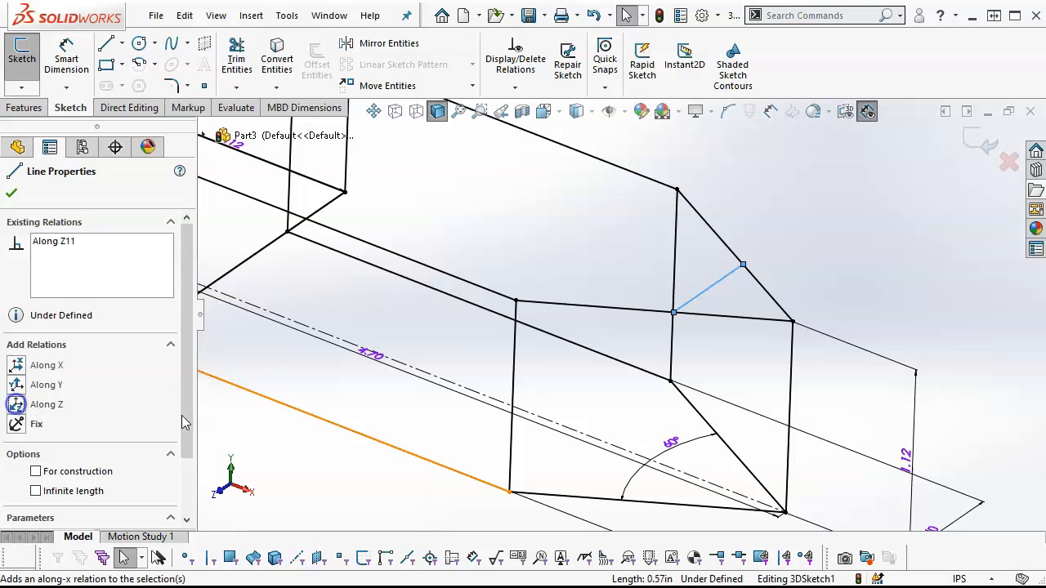
click(822, 238)
key(f)
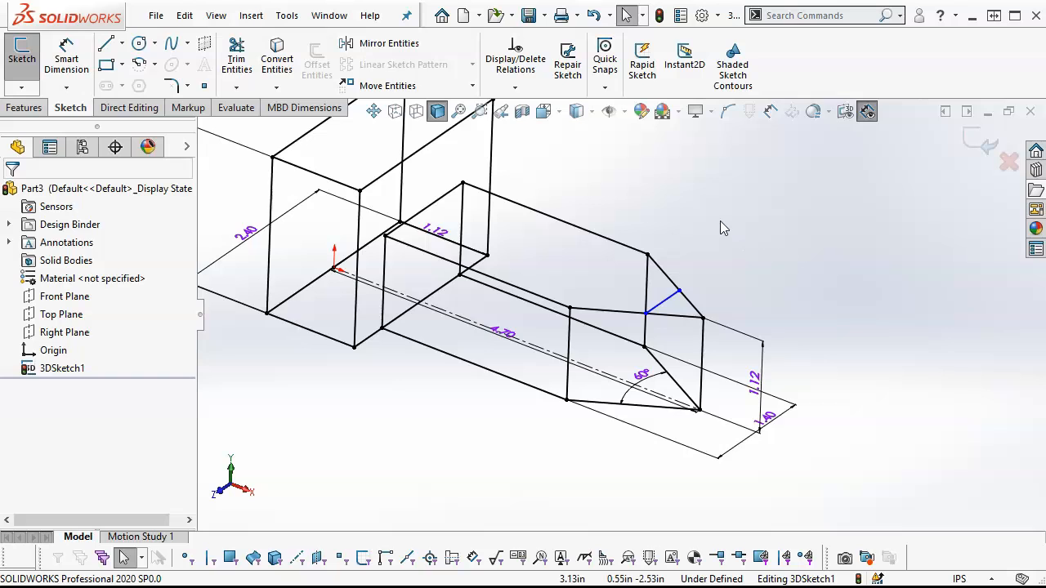
From the cross line's near end, draw a short line down along Y, followed by one about 0.6 in long to the tip's upright edge
click(108, 44)
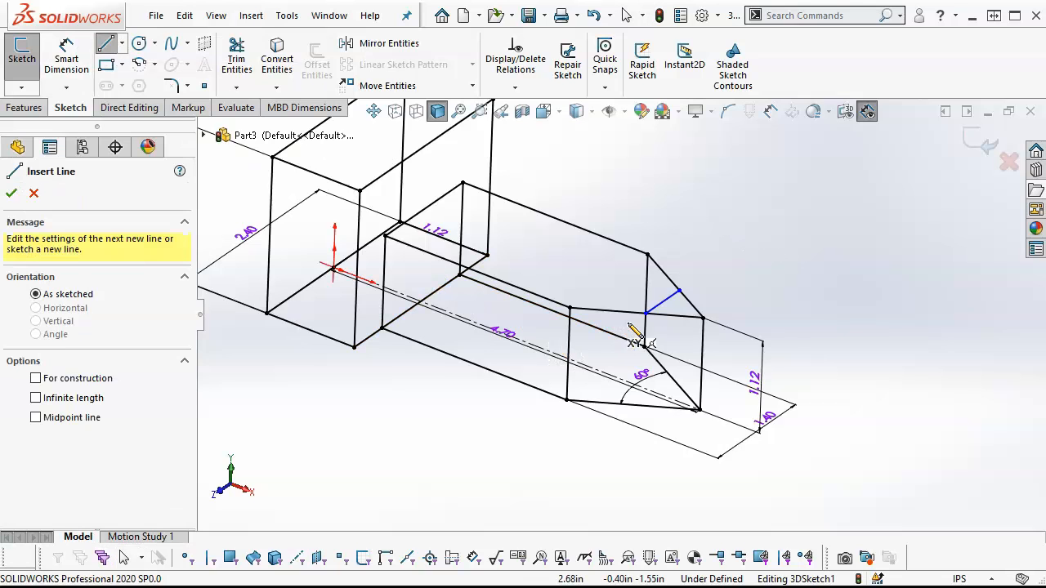
scroll(749, 316, down, 5)
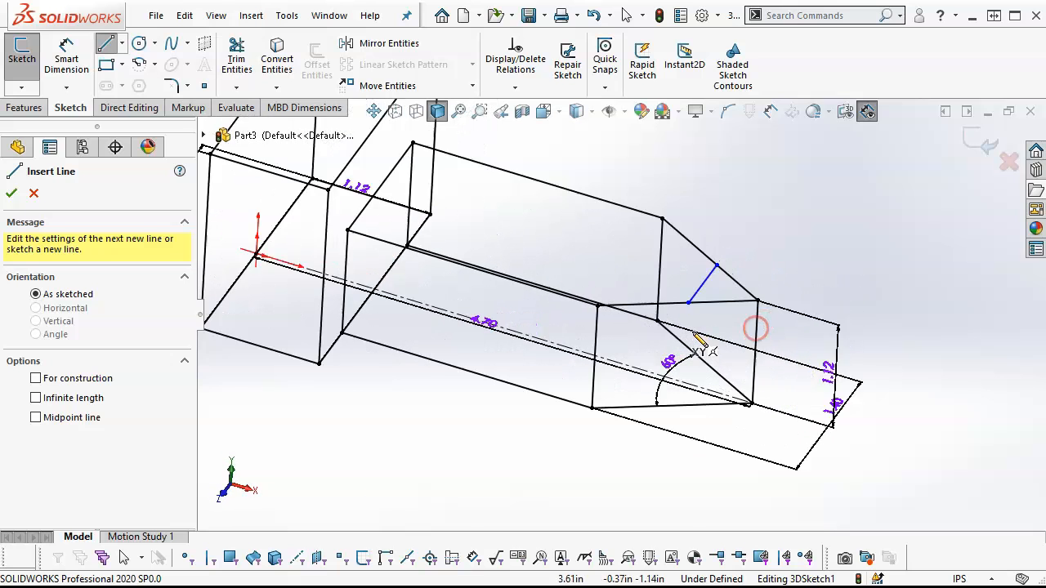
click(679, 288)
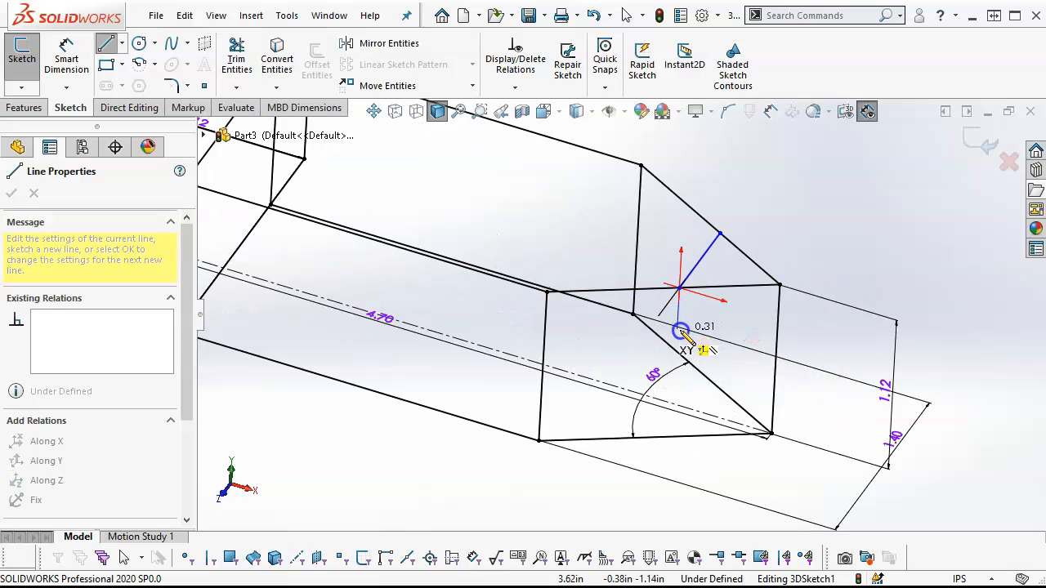
click(677, 336)
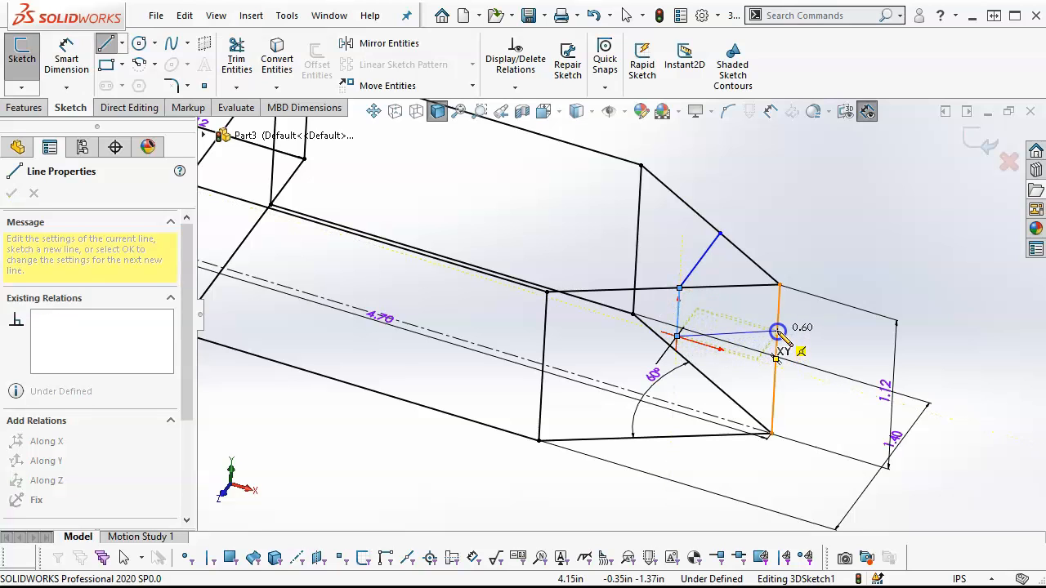
double_click(777, 331)
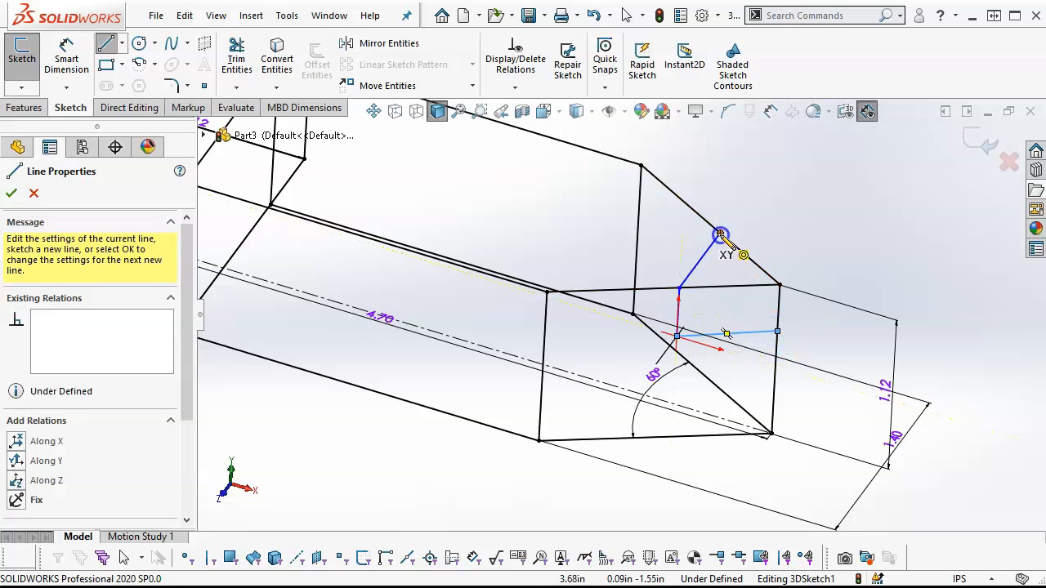
From the cross line's far end, draw a matching line down along Y and connect it to the same point on the tip's upright edge
click(719, 236)
click(716, 300)
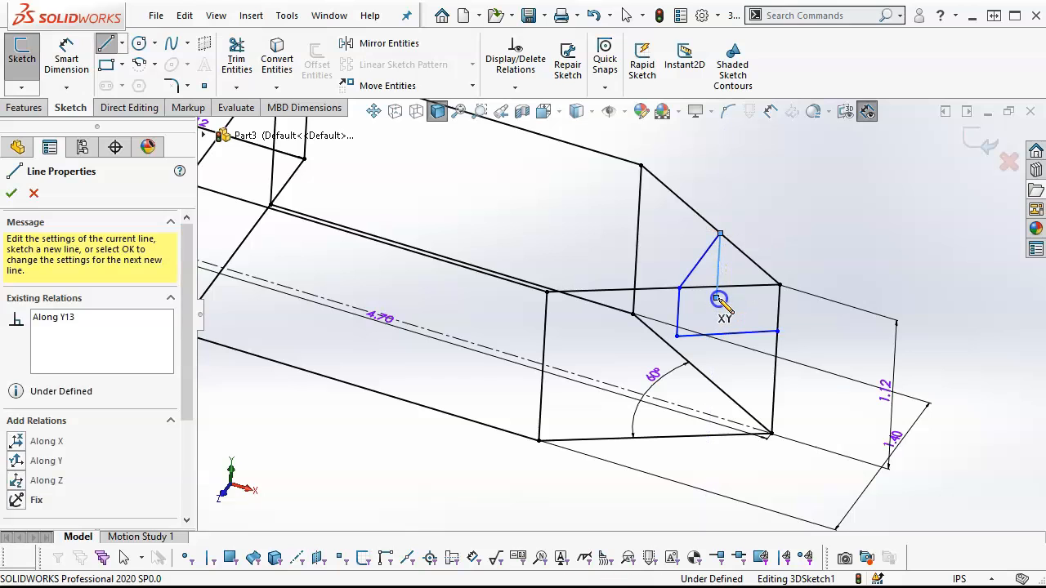
double_click(777, 330)
Join the lower ends of the two short uprights with a line and make it run along Z
click(716, 299)
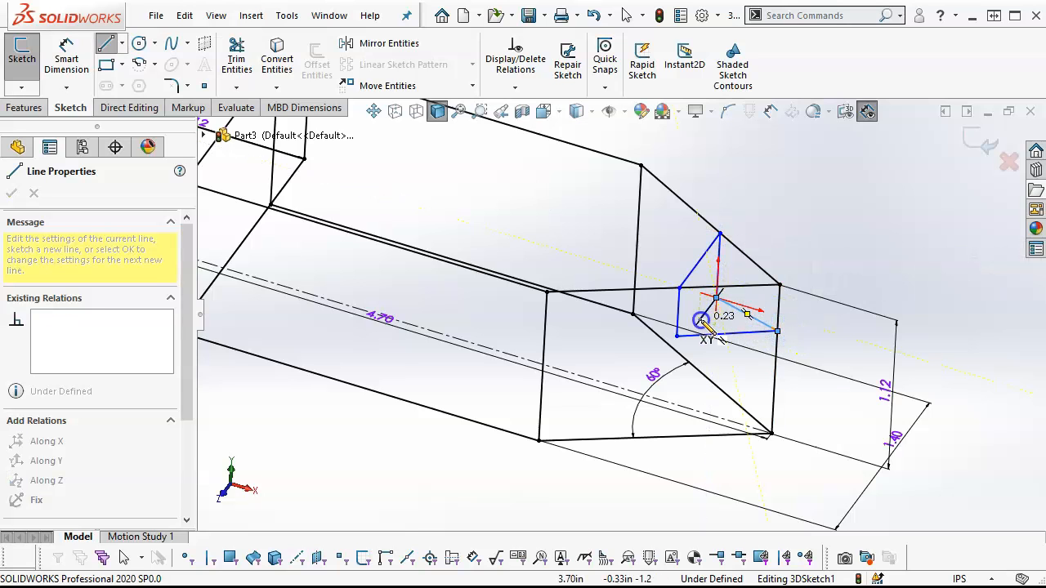
double_click(679, 337)
right_click(788, 172)
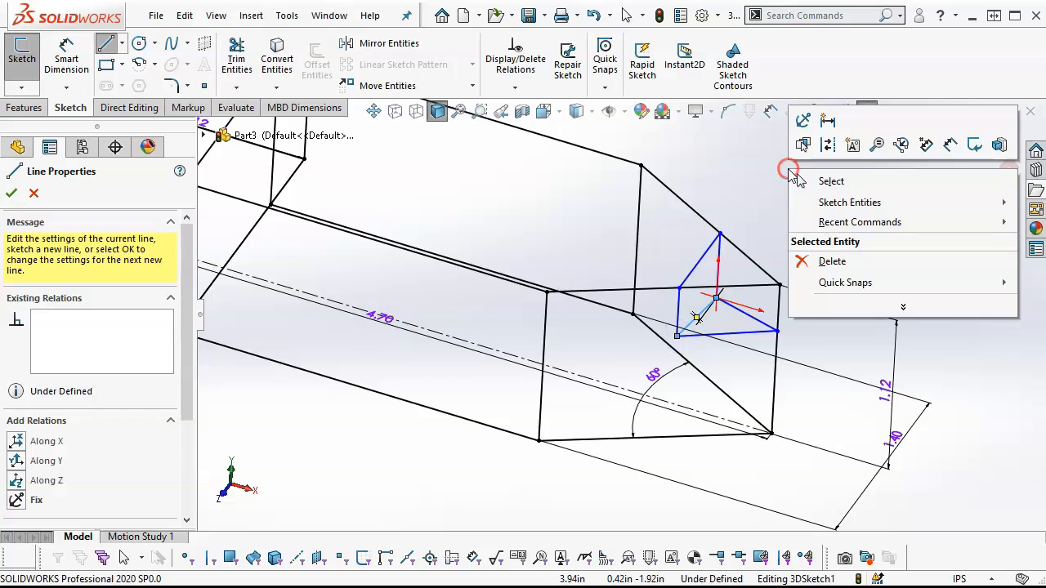
click(811, 189)
click(711, 306)
click(18, 406)
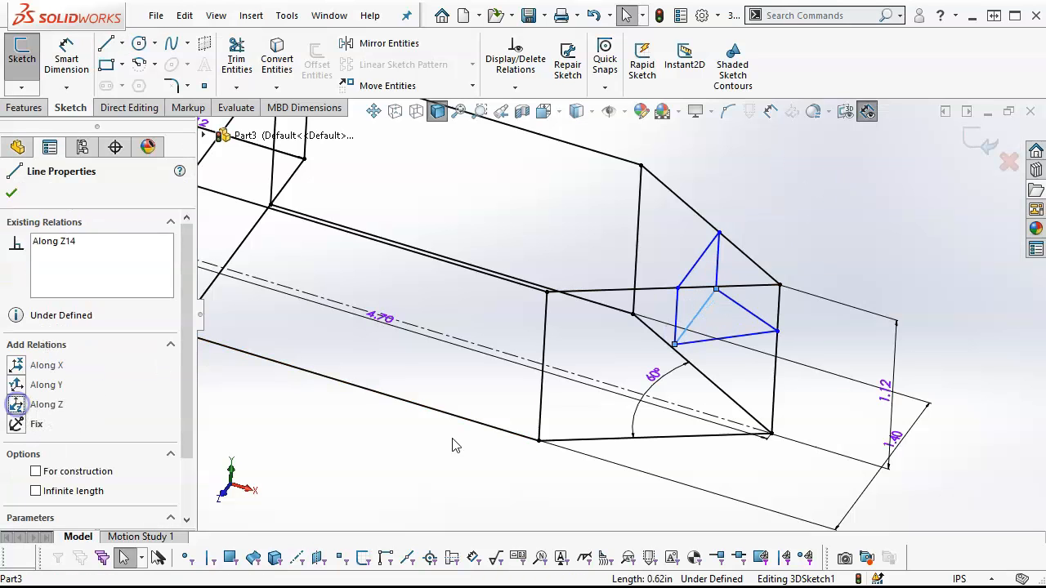
Dimension the distance from the notch's corner on the tip's upright edge to its rear base line as 0.76 in
right_click(771, 186)
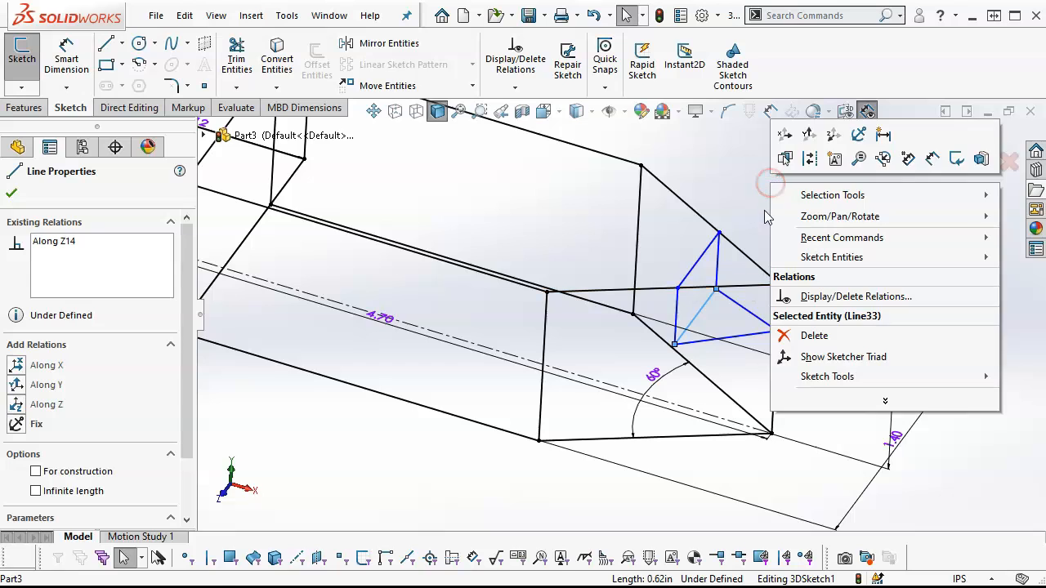
click(930, 157)
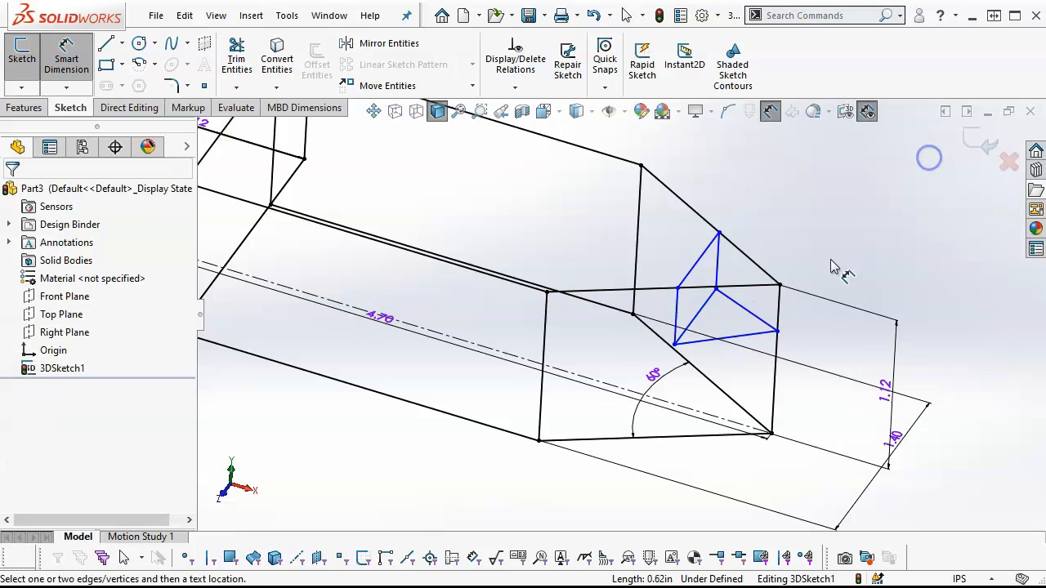
click(777, 334)
click(706, 301)
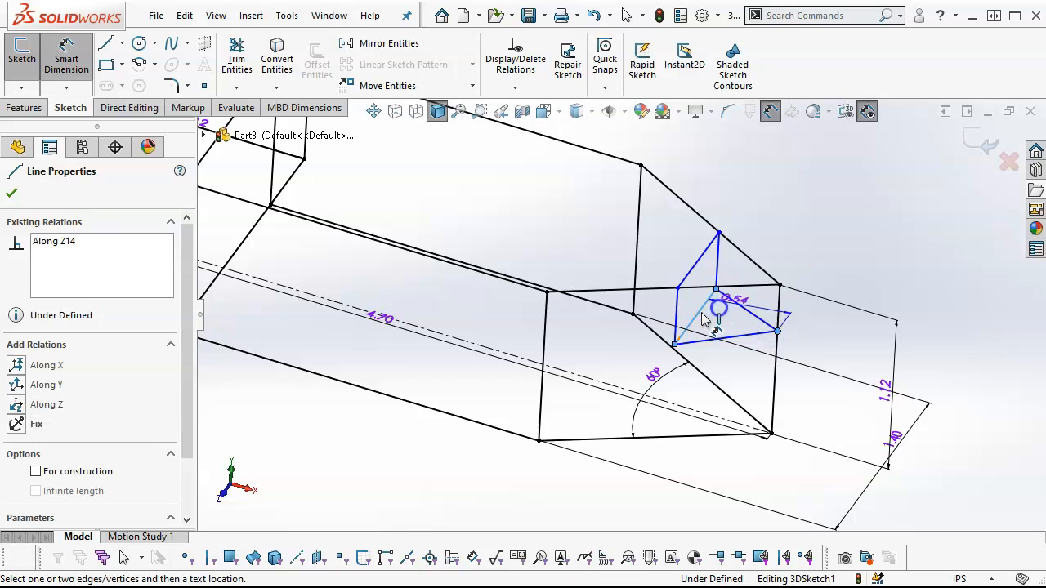
click(821, 239)
text(.76)
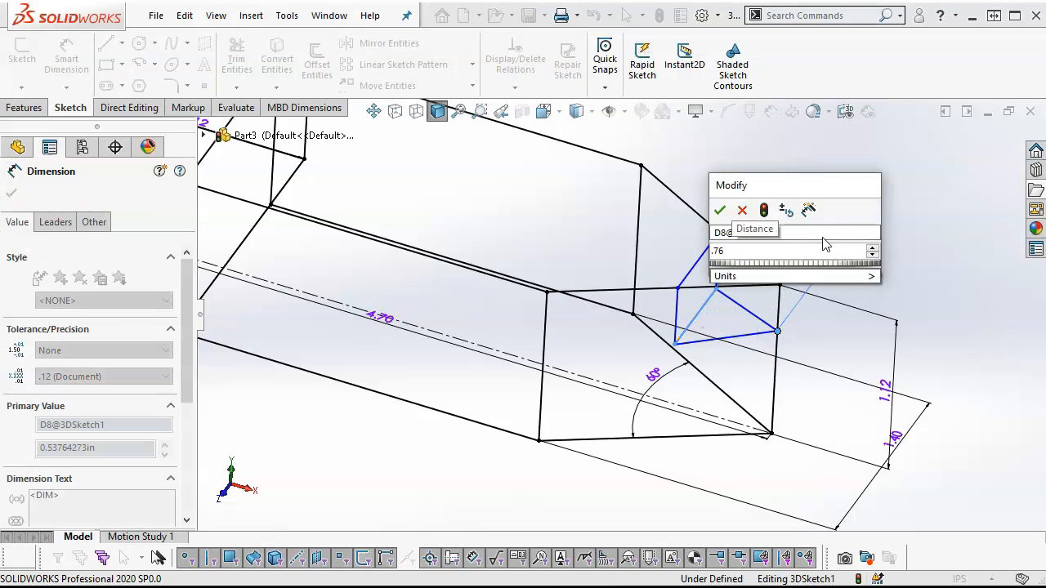
key(Return)
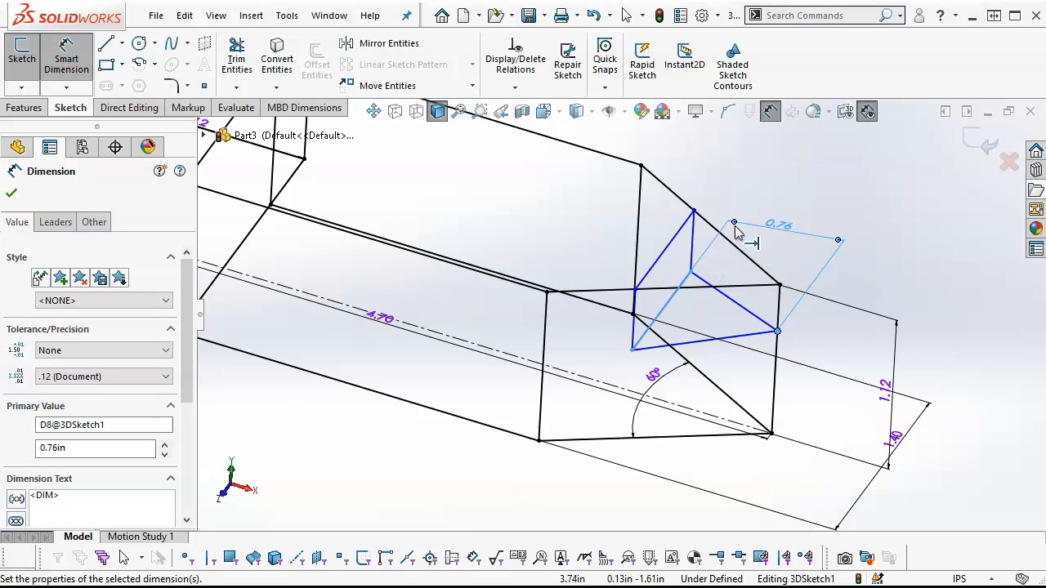
Dimension the notch's far upright line as 0.44 in
click(693, 242)
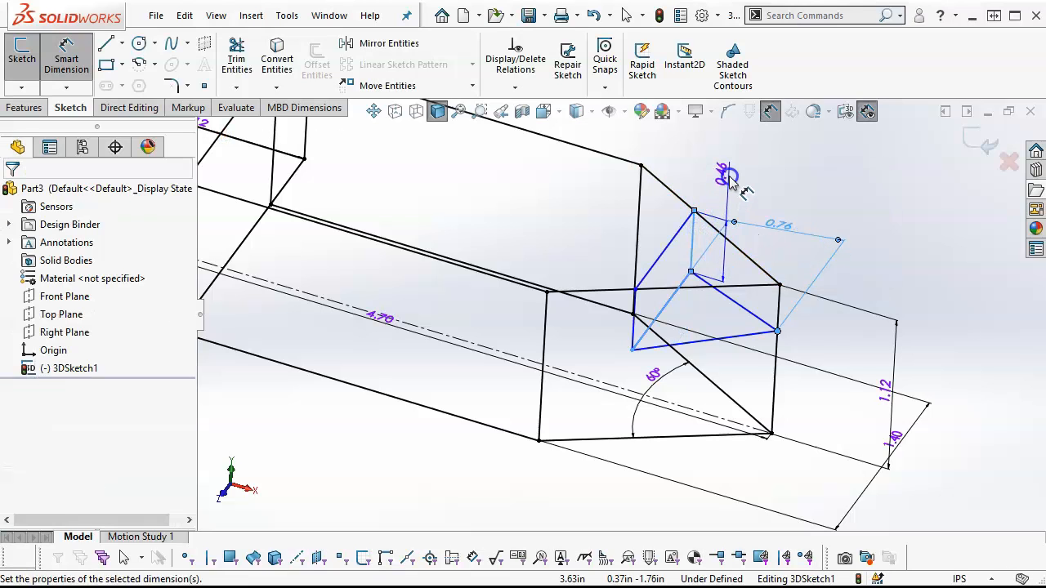
click(732, 183)
text(.46)
key(Return)
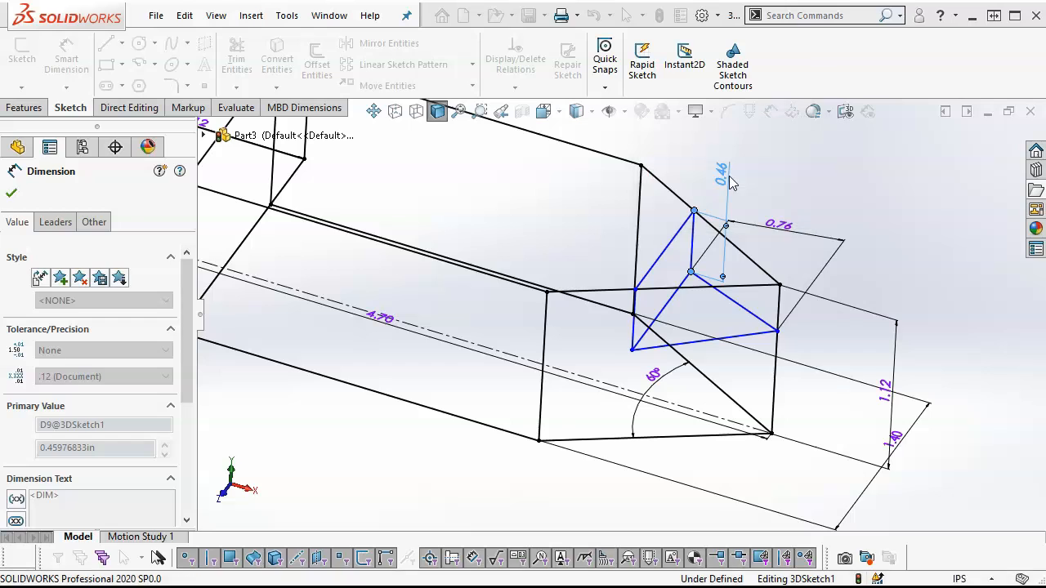
right_click(836, 182)
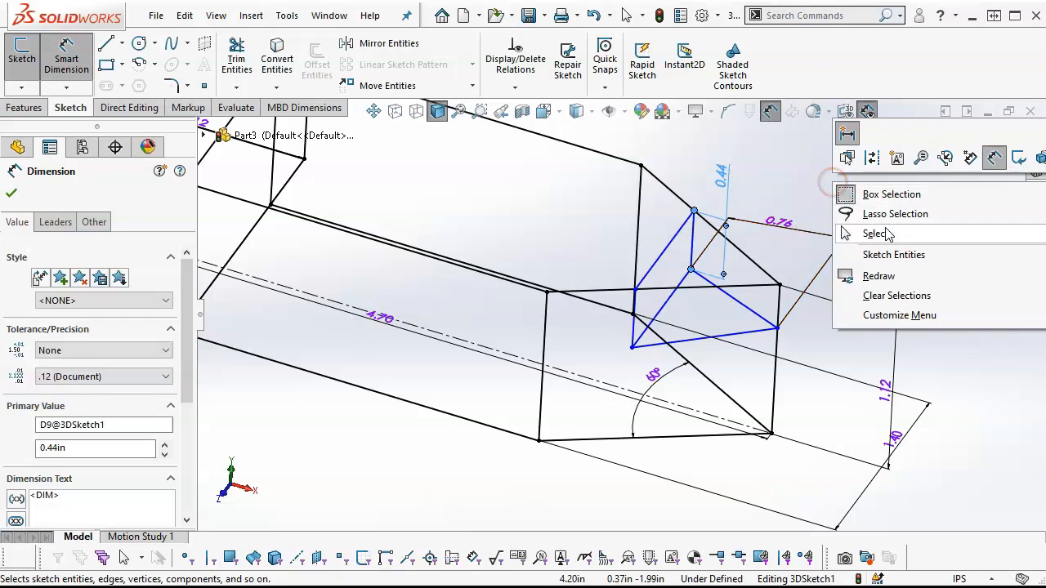
click(863, 241)
Test the freedom of the notch's corner on the tip's upright edge and check the near base line's relations
key(ctrl+1)
scroll(786, 341, down, 5)
mouse_move(643, 222)
mouse_down()
mouse_move(644, 282)
mouse_move(645, 232)
mouse_move(644, 259)
mouse_up()
mouse_move(676, 278)
middle_down()
mouse_move(645, 301)
mouse_move(650, 324)
middle_up()
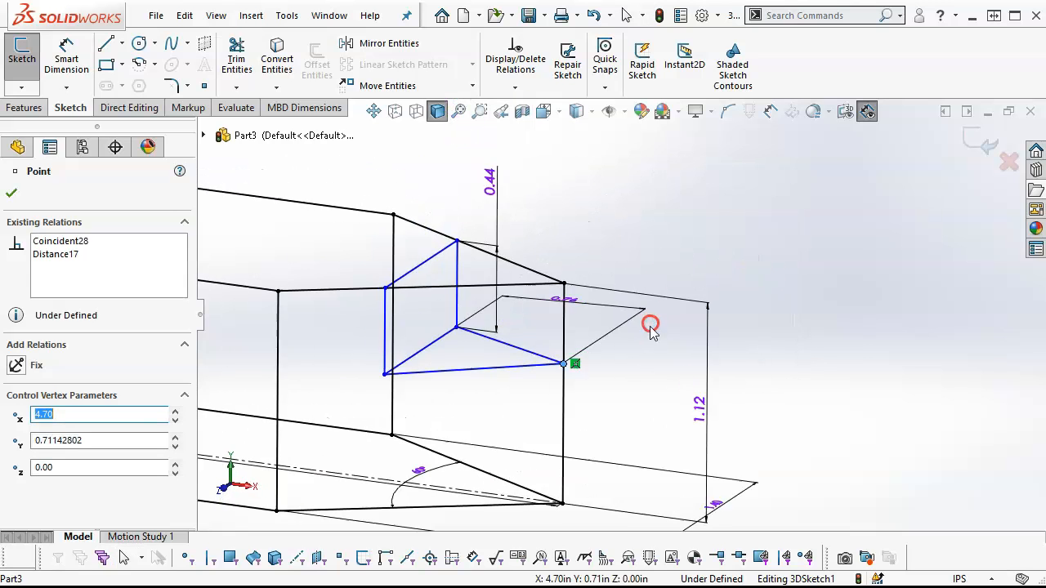
scroll(649, 324, up, 1)
scroll(541, 389, down, 3)
scroll(542, 389, up, 3)
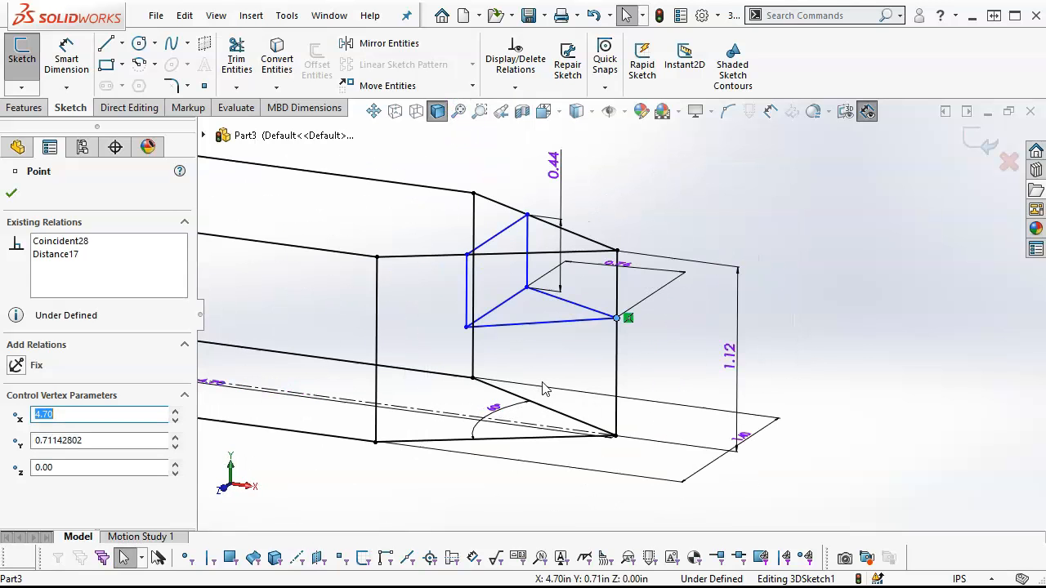
click(542, 324)
Draw a construction line from the notch's tip corner to the midpoint of its rear base line and make it run along X
scroll(621, 369, up, 3)
scroll(623, 372, down, 5)
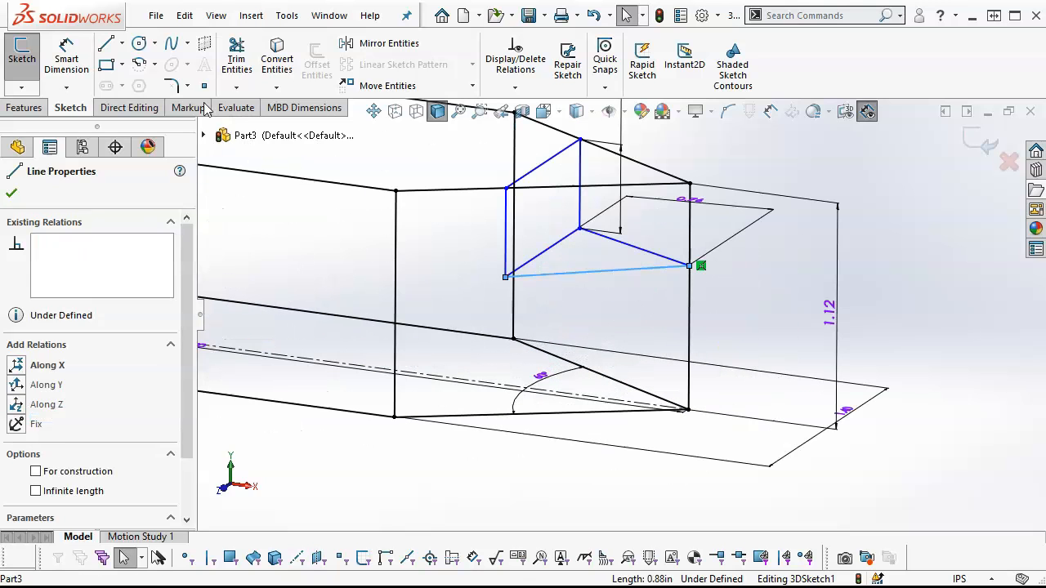
click(121, 45)
click(137, 84)
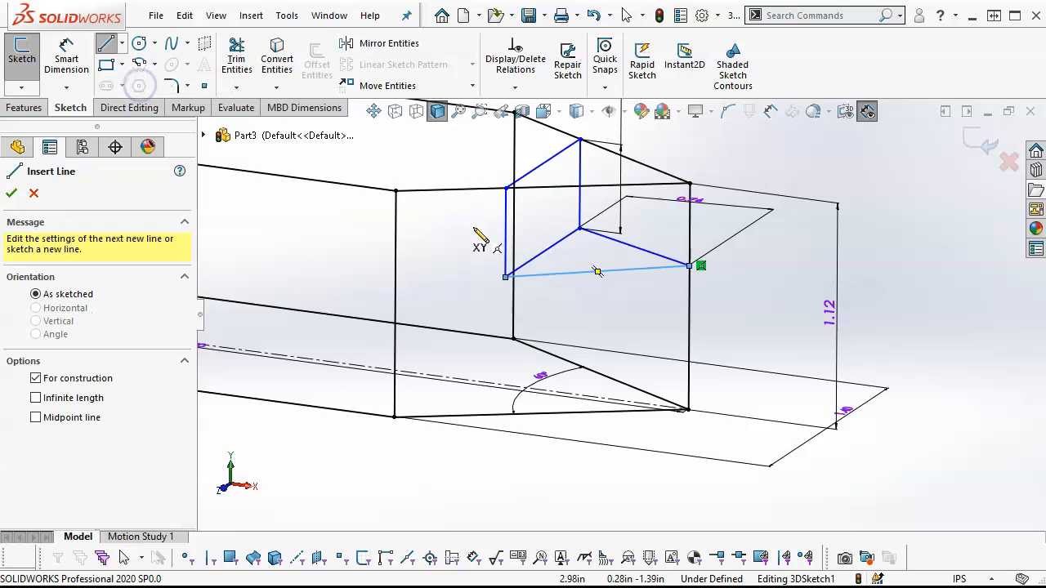
click(689, 265)
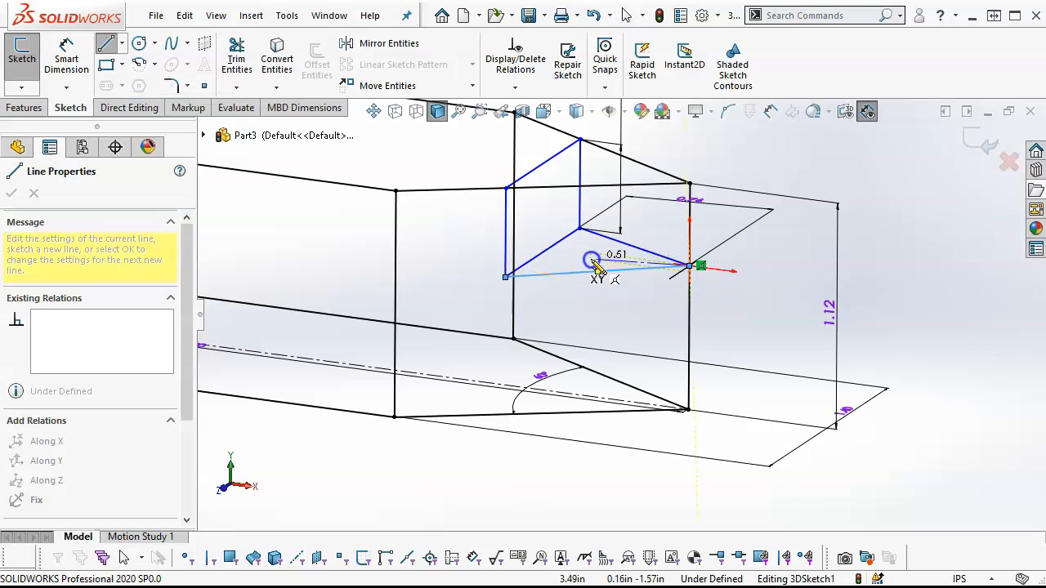
click(542, 253)
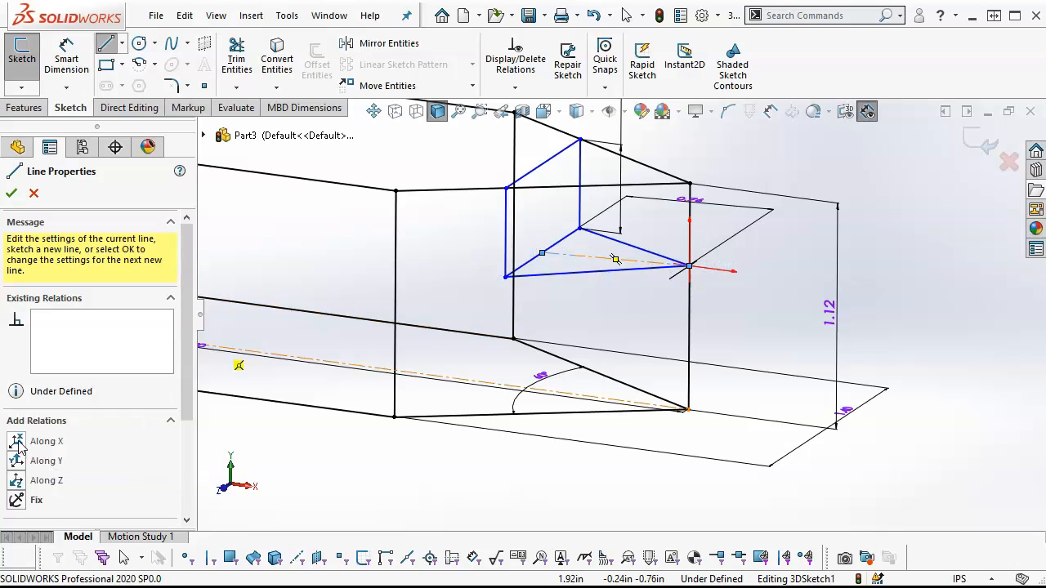
click(18, 441)
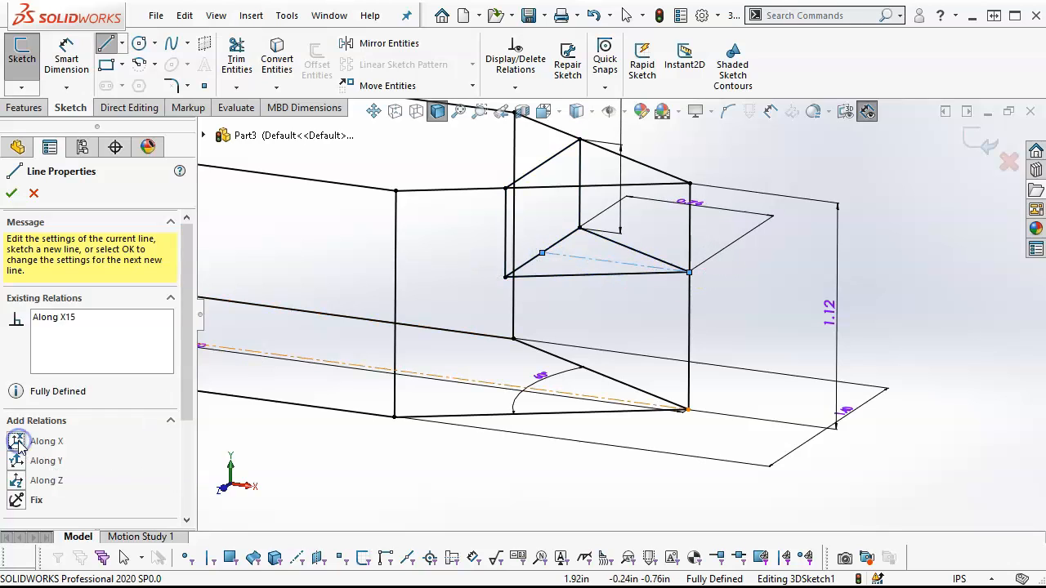
right_click(775, 335)
click(764, 335)
Sketch a three-line slot outline on the box's base, about 0.30 in deep along X, with both ends on the base edge through the origin
scroll(756, 357, up, 3)
mouse_move(755, 357)
middle_down()
mouse_move(761, 327)
mouse_move(841, 325)
mouse_move(731, 327)
mouse_move(733, 368)
middle_up()
scroll(450, 277, down, 3)
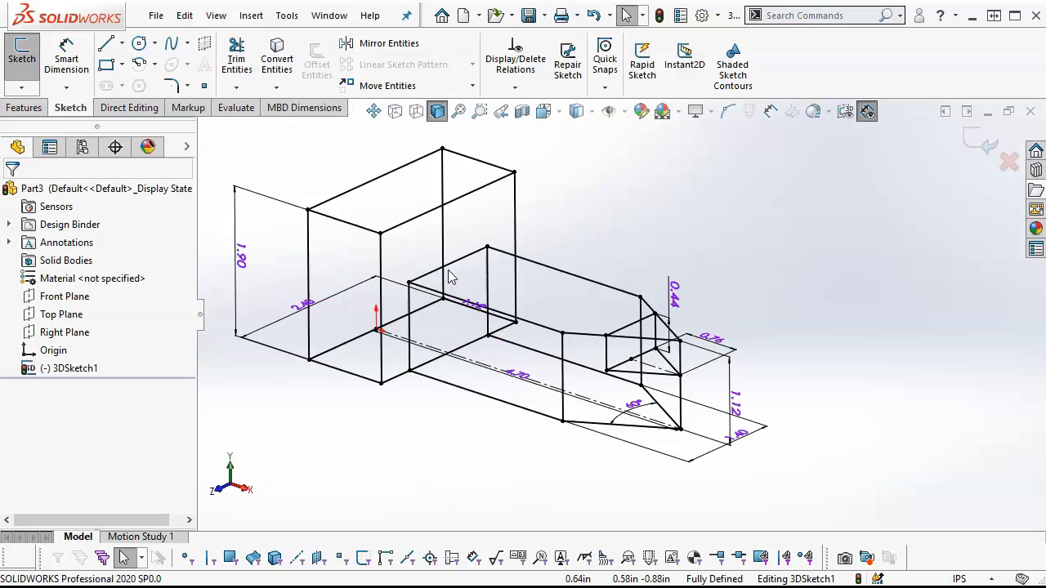
scroll(449, 276, down, 3)
middle_drag(664, 271, 663, 309)
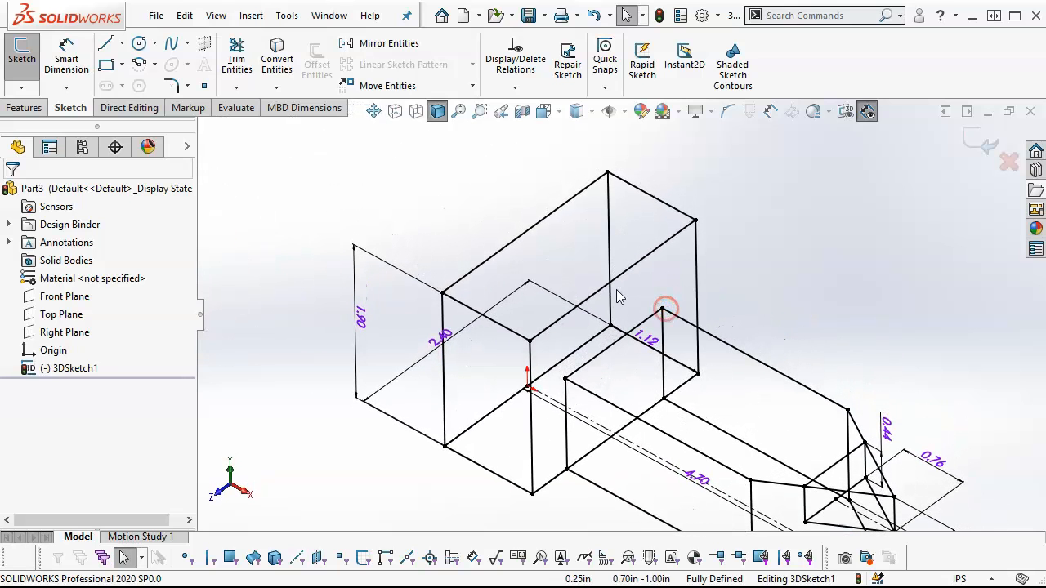
click(106, 44)
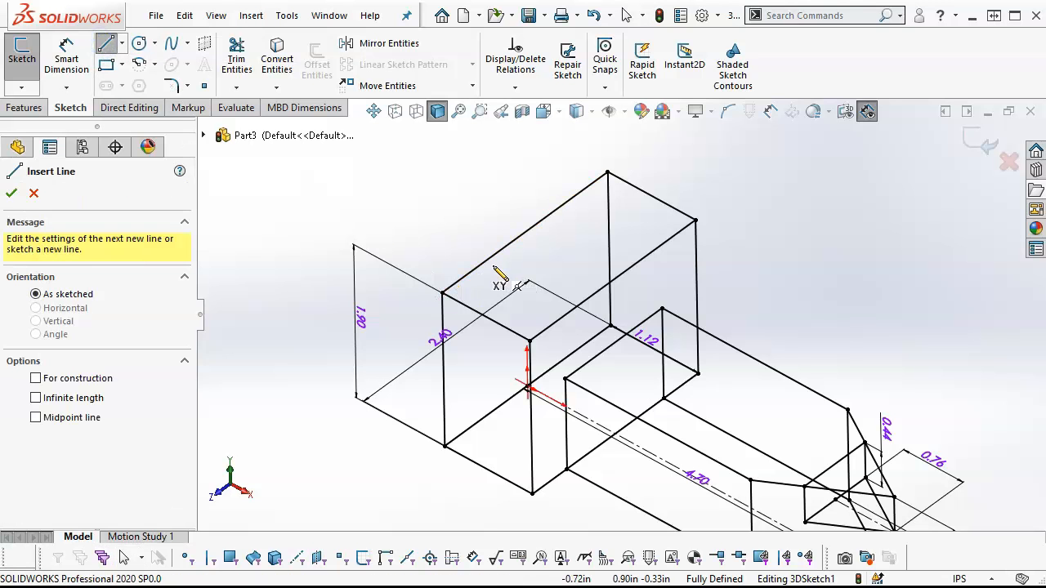
scroll(501, 391, down, 6)
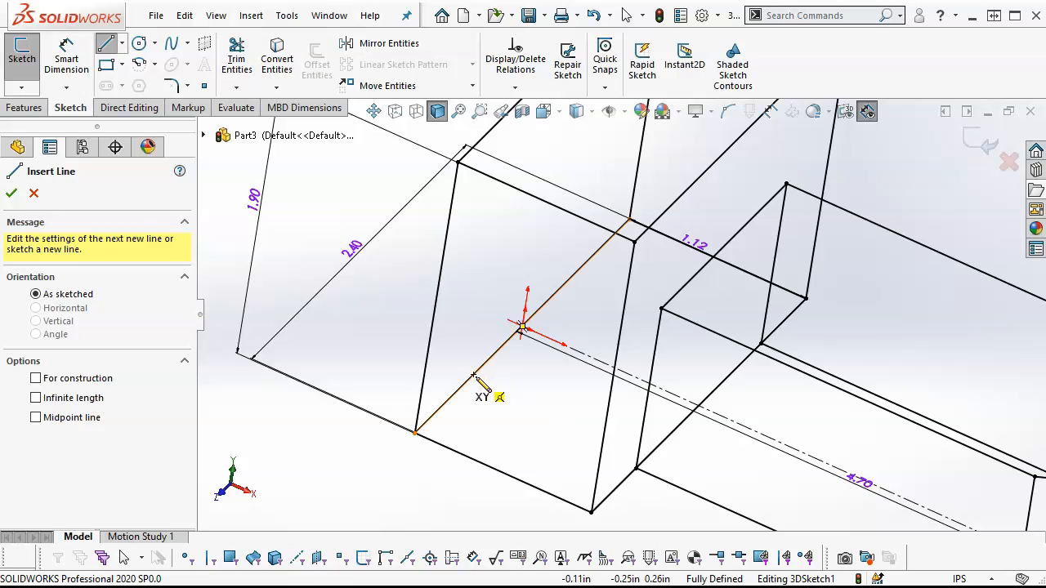
click(473, 376)
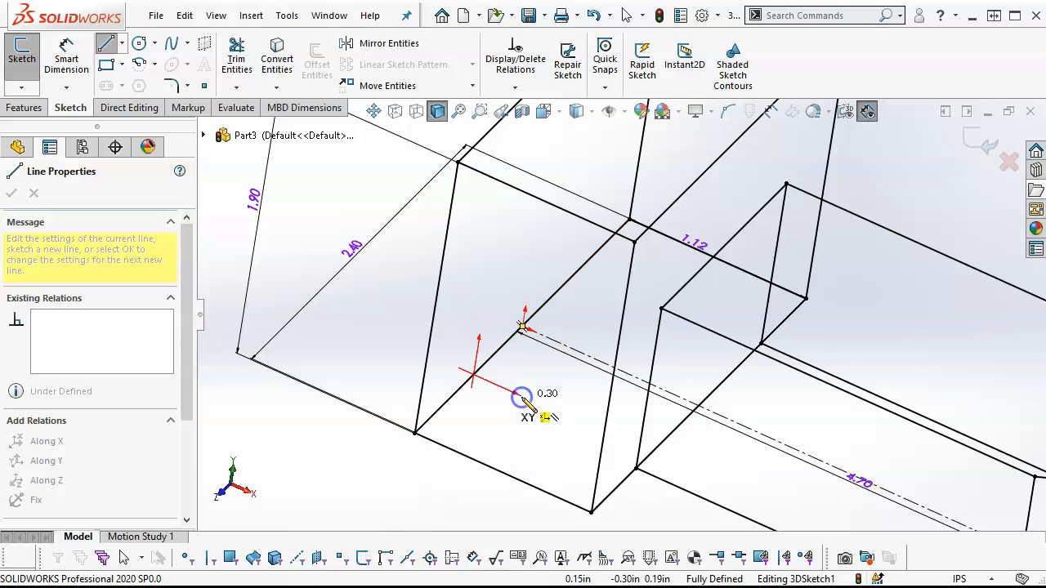
click(522, 398)
key(Tab)
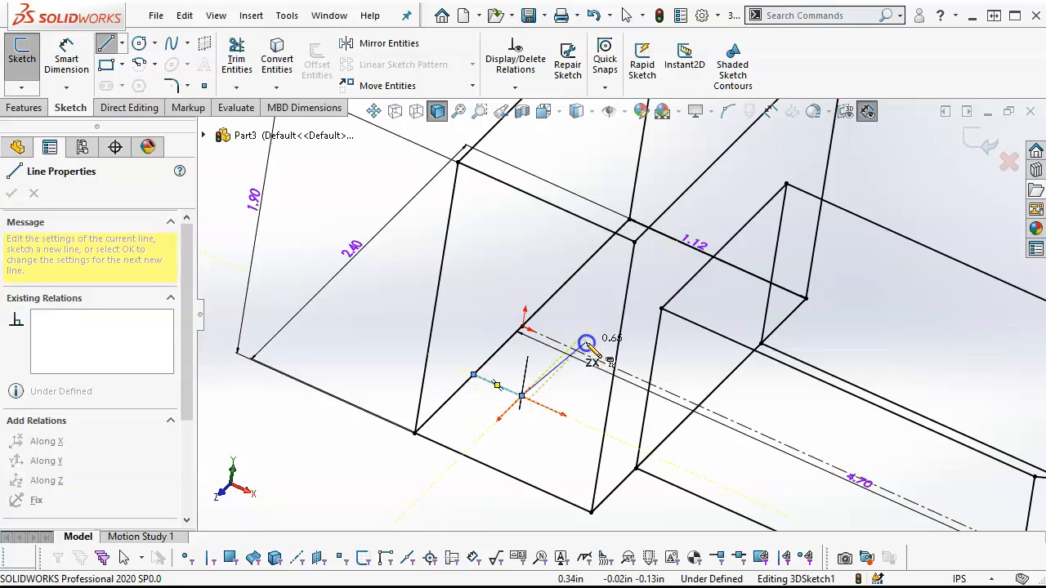
click(611, 311)
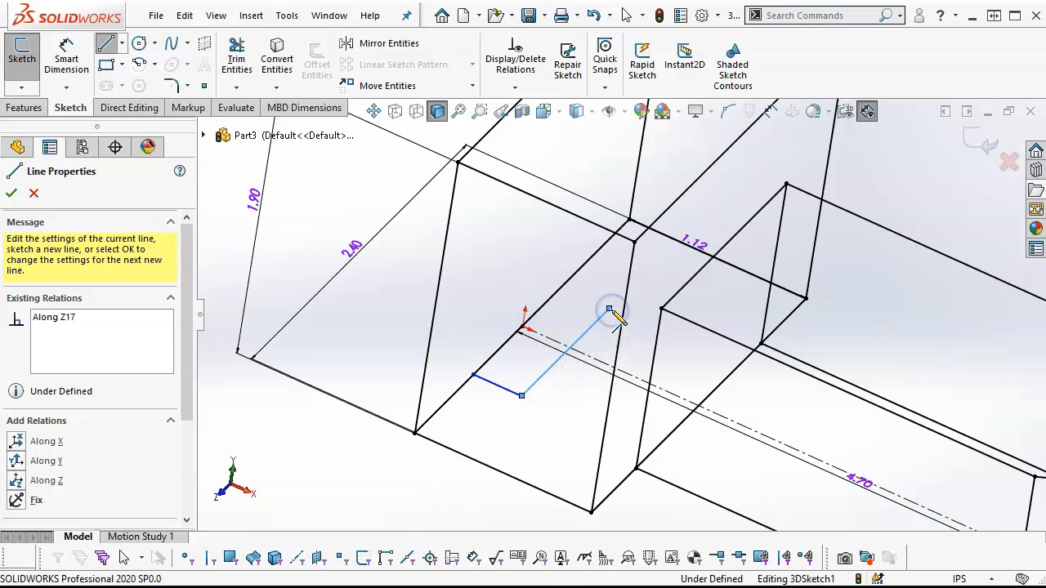
click(560, 288)
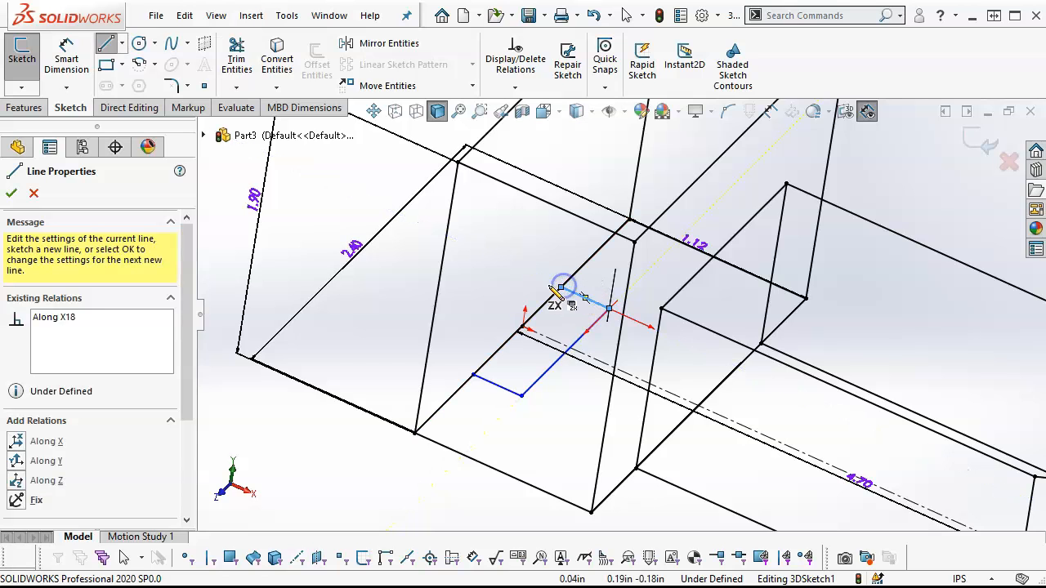
right_click(542, 233)
click(584, 253)
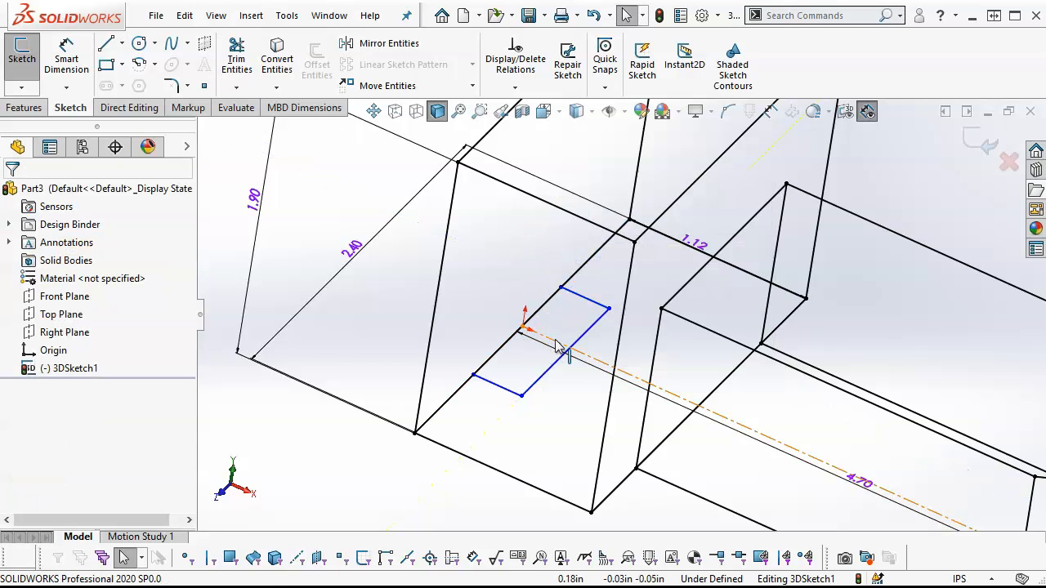
Make the slot outline's two end points symmetric about the construction centre line from the origin
click(557, 341)
click(531, 328)
ctrl+click(474, 376)
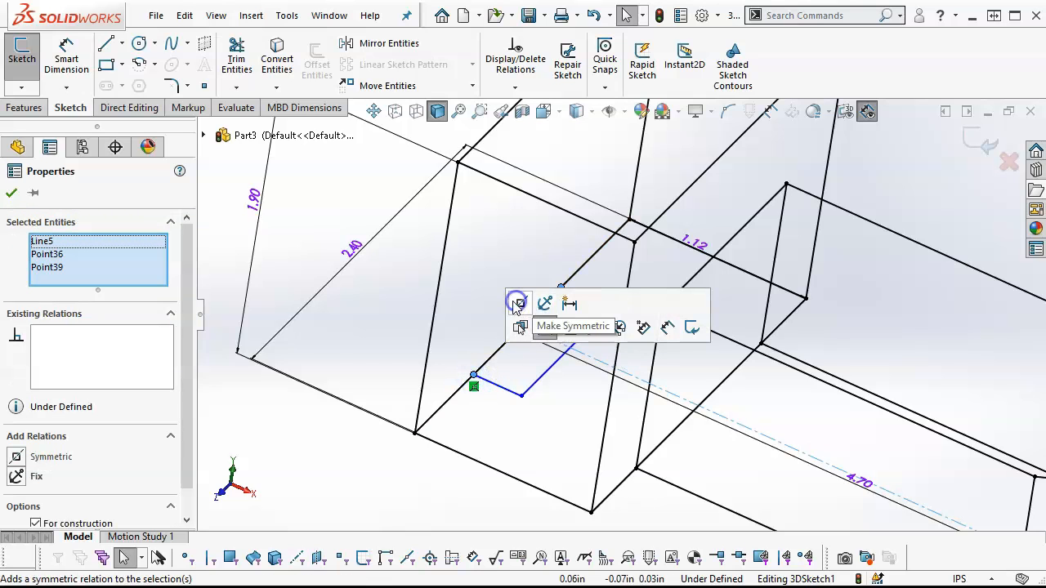
click(518, 303)
click(485, 236)
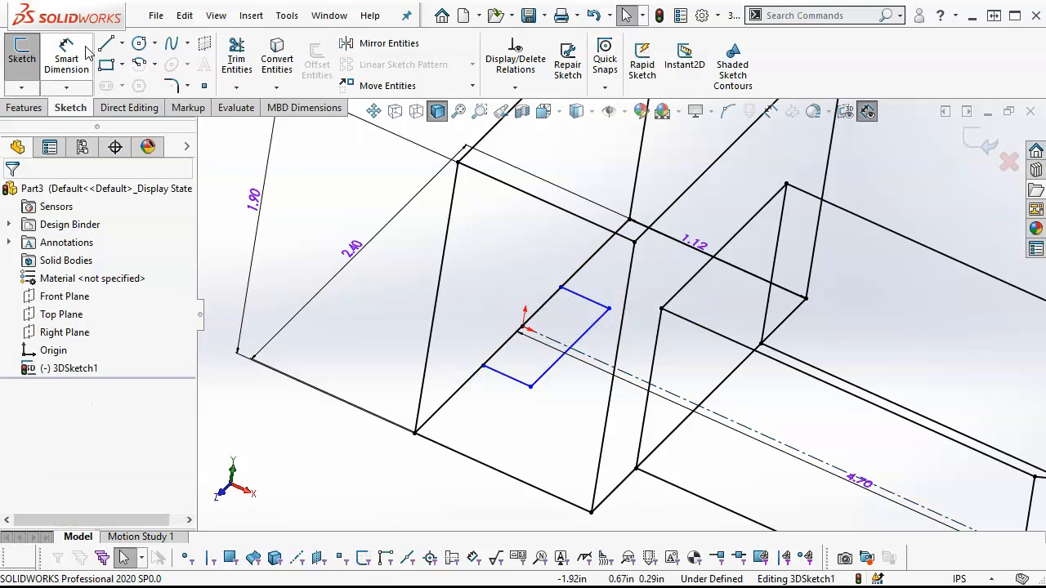
Dimension the slot's width between its two short base lines as 1.4 in
click(85, 54)
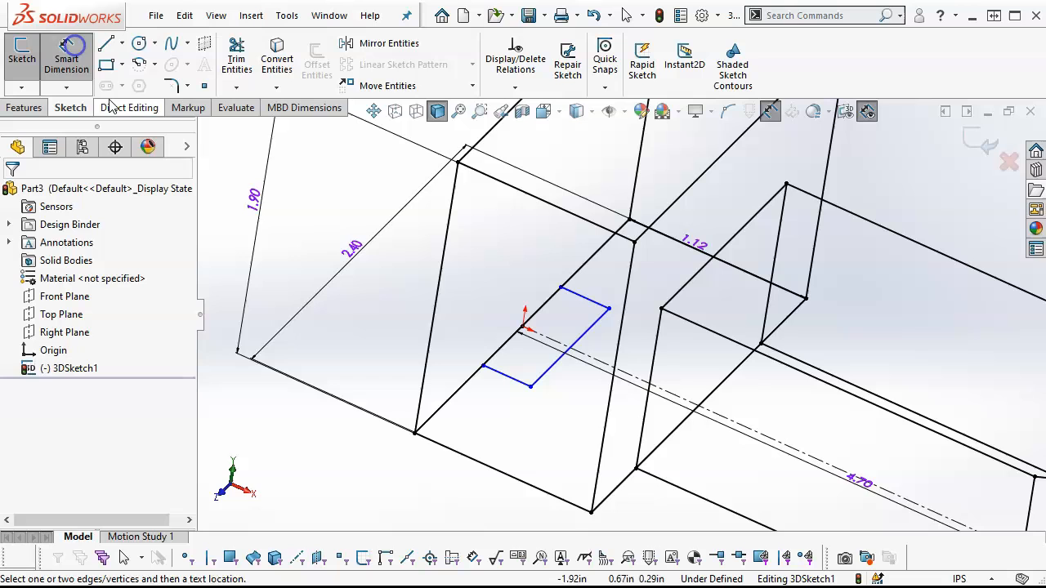
click(520, 364)
click(582, 296)
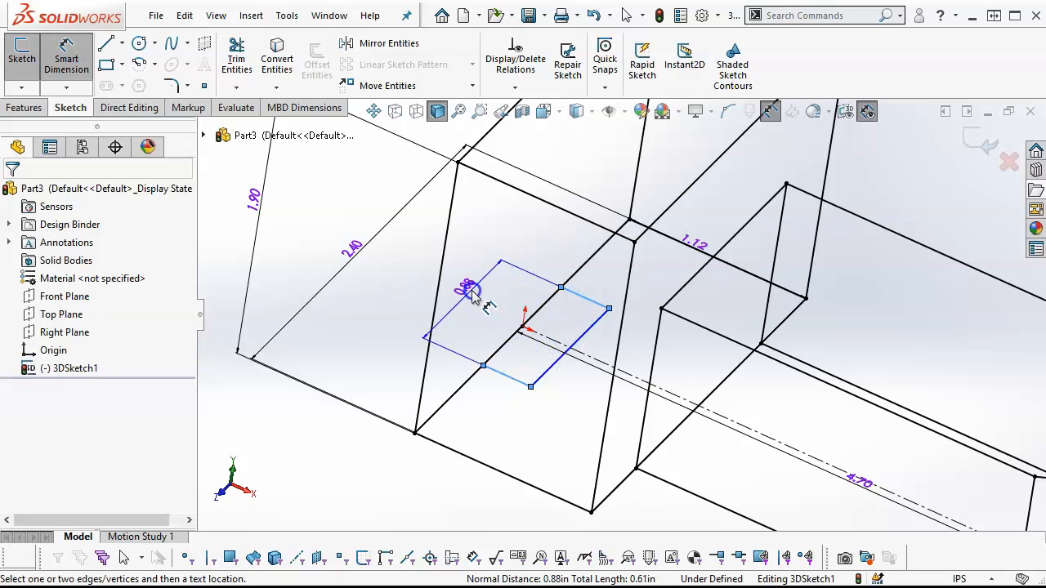
click(474, 296)
text(1.4)
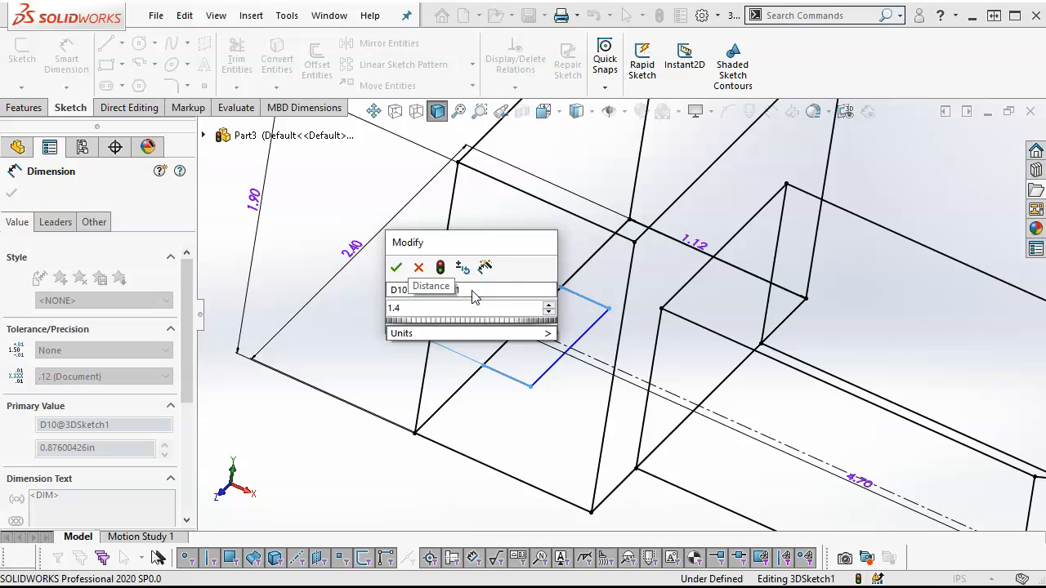
key(Return)
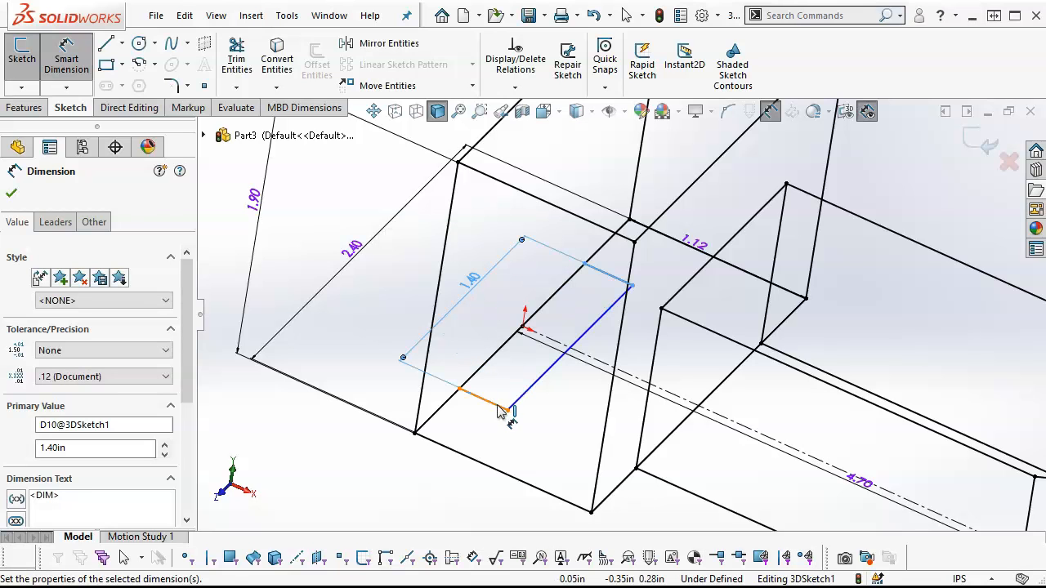
Dimension the slot's near short base line as 0.4 in
click(501, 411)
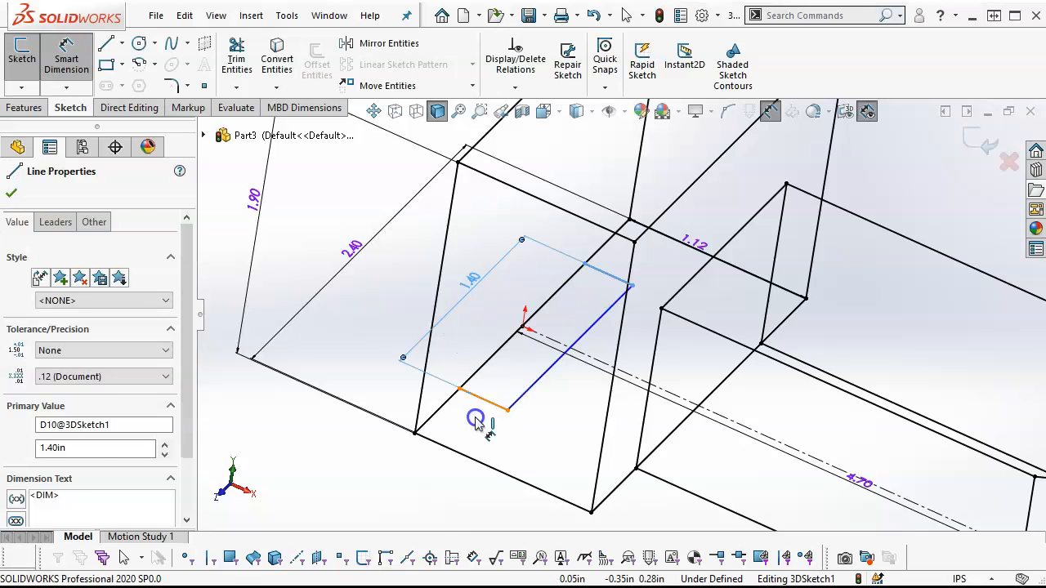
click(331, 460)
text(.4)
key(Return)
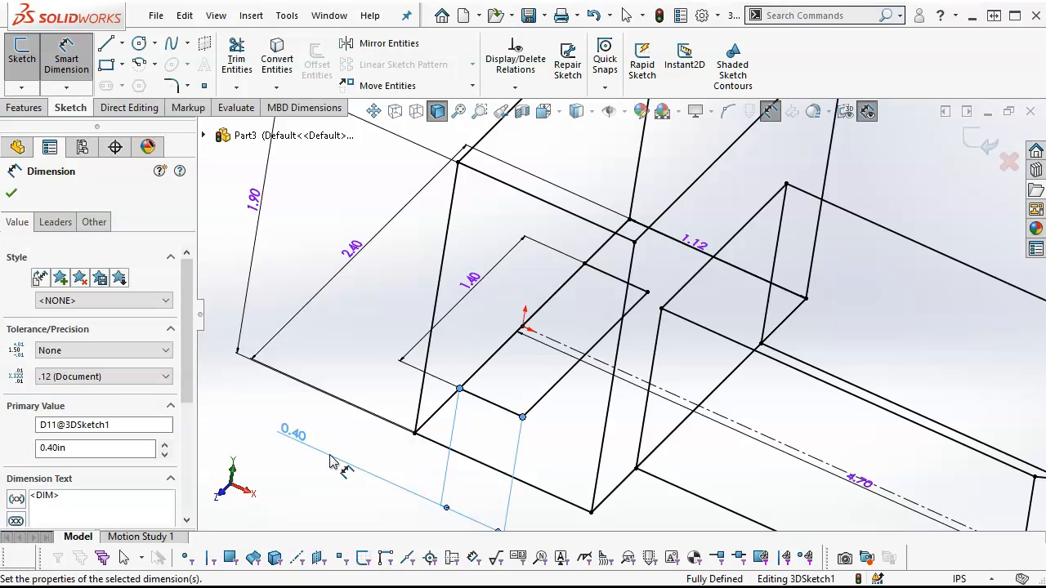
Try to draw upright lines from both ends of the slot's near short base line
click(106, 42)
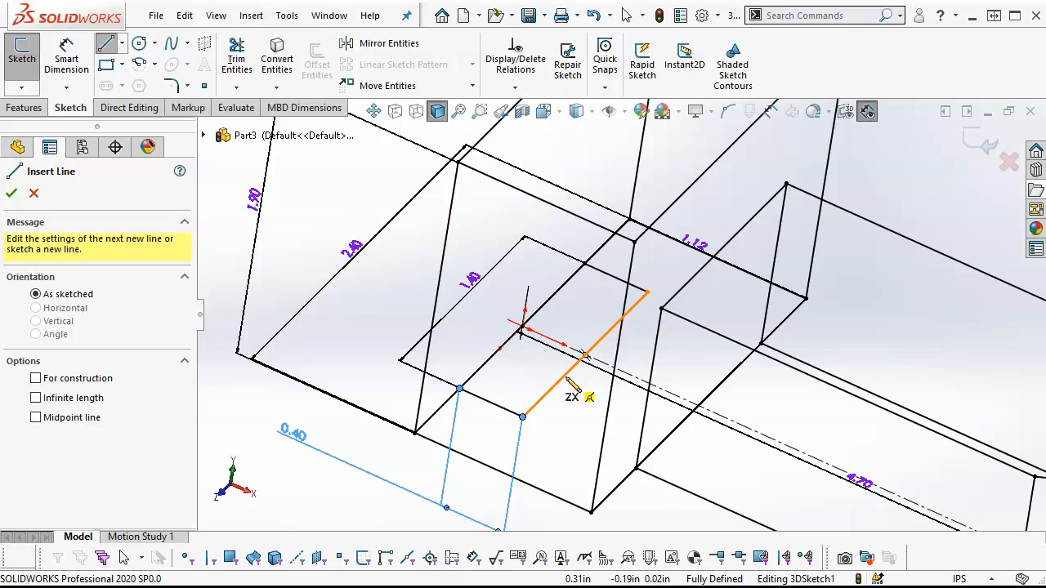
mouse_move(651, 375)
middle_down()
mouse_move(595, 303)
mouse_move(635, 307)
mouse_move(644, 294)
mouse_move(644, 336)
middle_up()
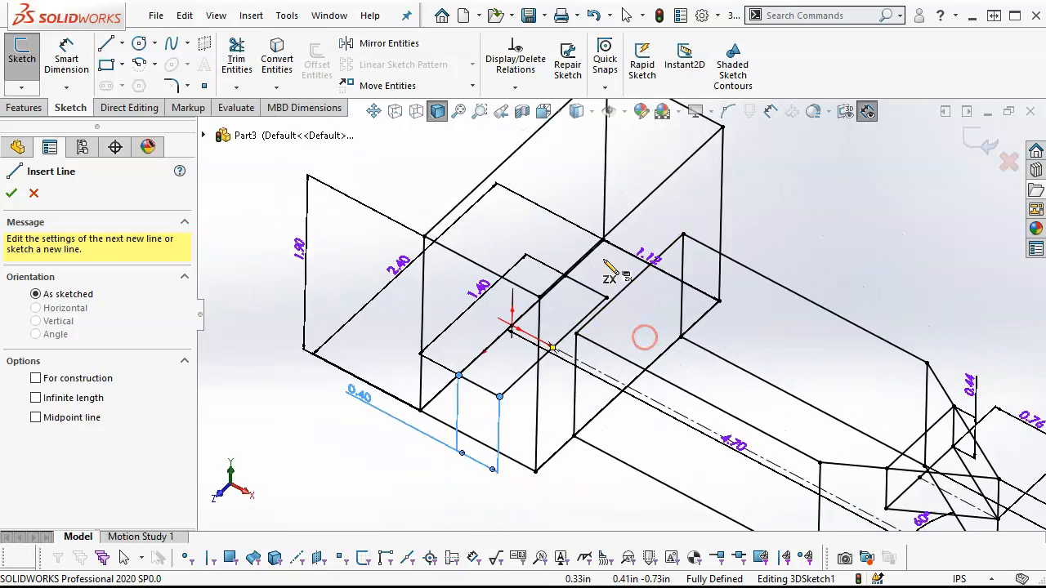
scroll(603, 260, down, 1)
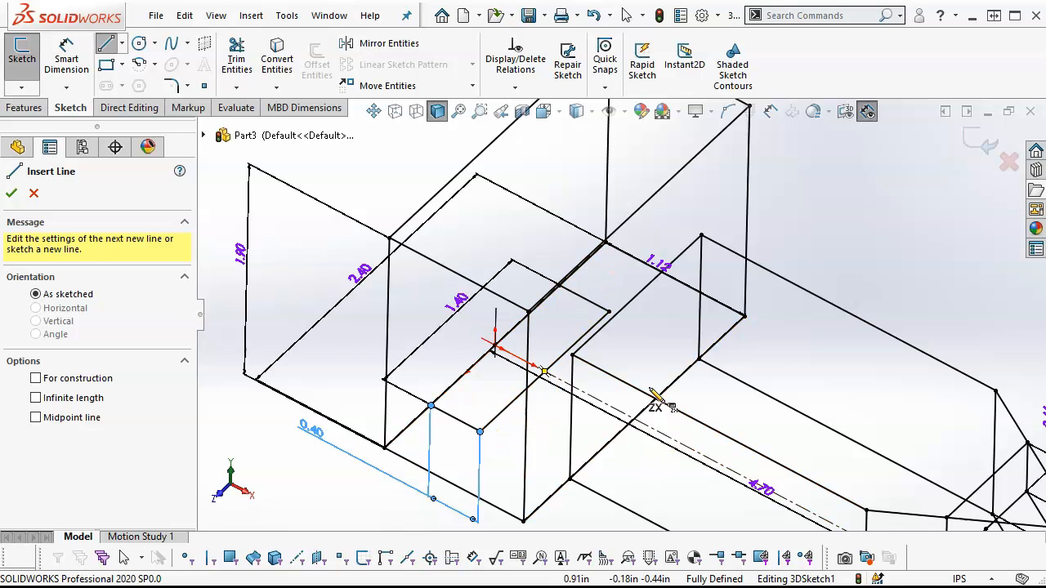
middle_drag(642, 358, 637, 326)
scroll(556, 325, up, 1)
scroll(552, 340, down, 1)
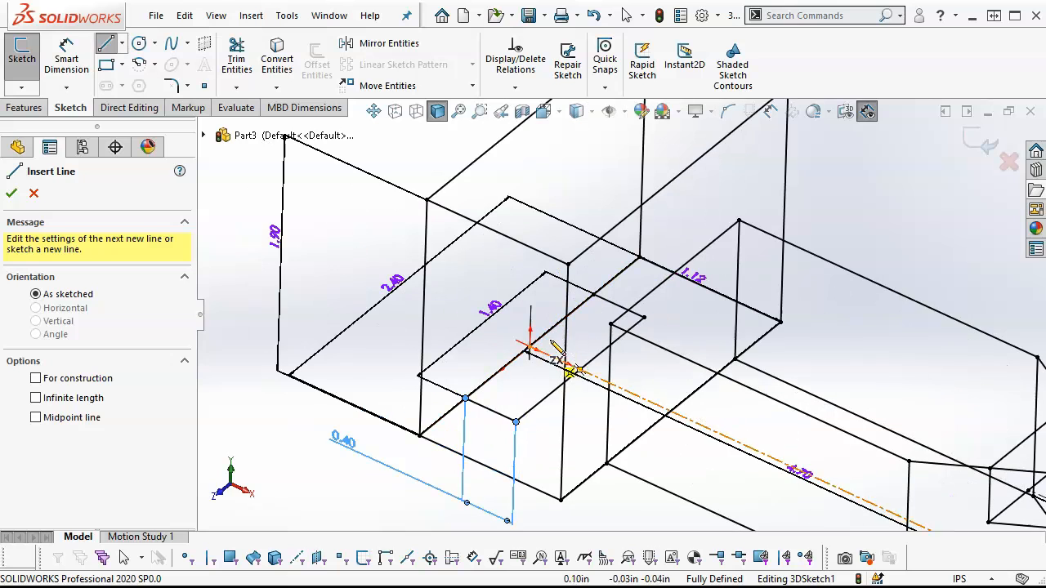
click(516, 421)
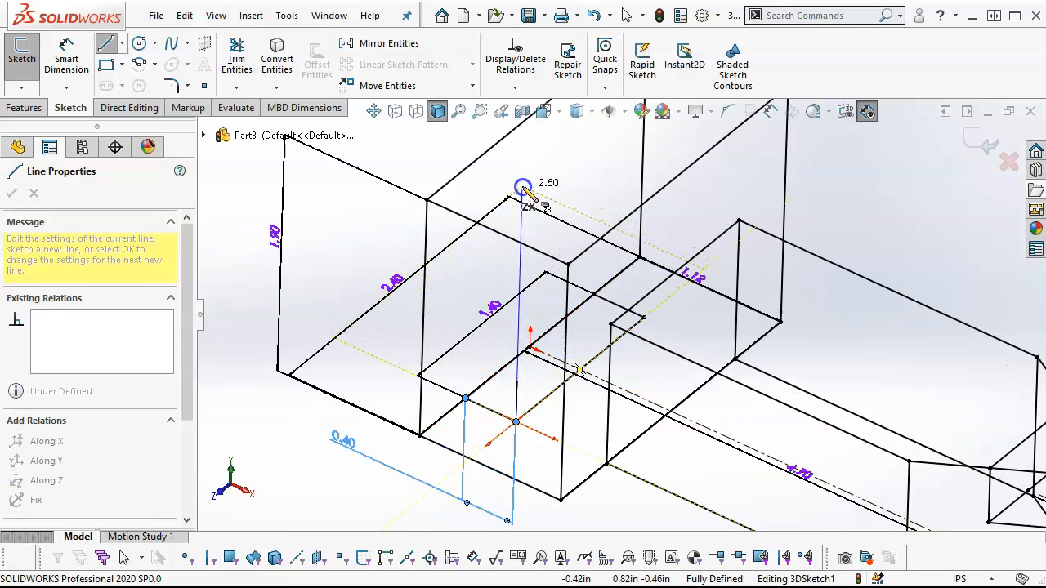
double_click(523, 187)
click(464, 398)
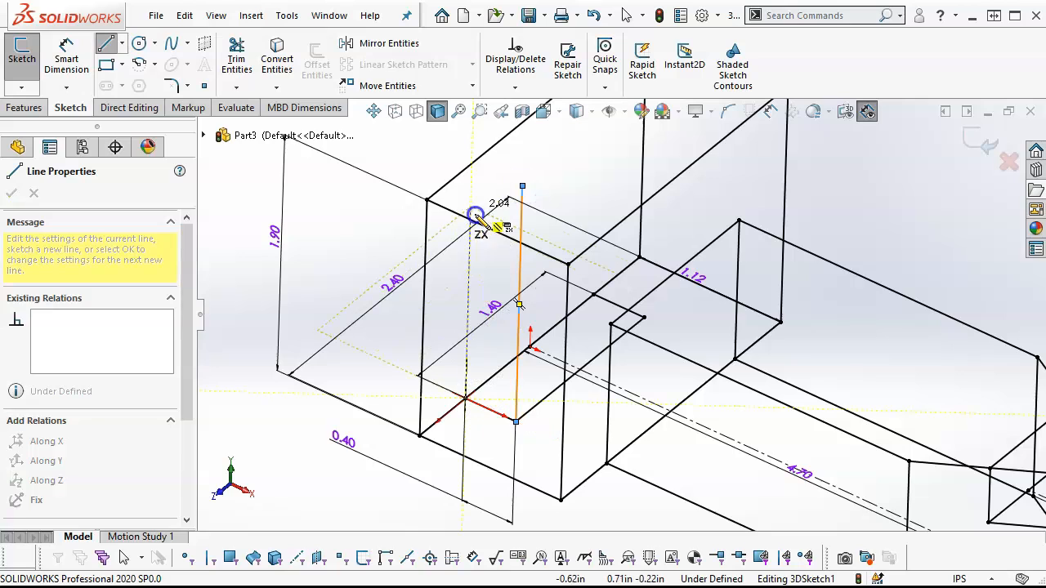
double_click(472, 160)
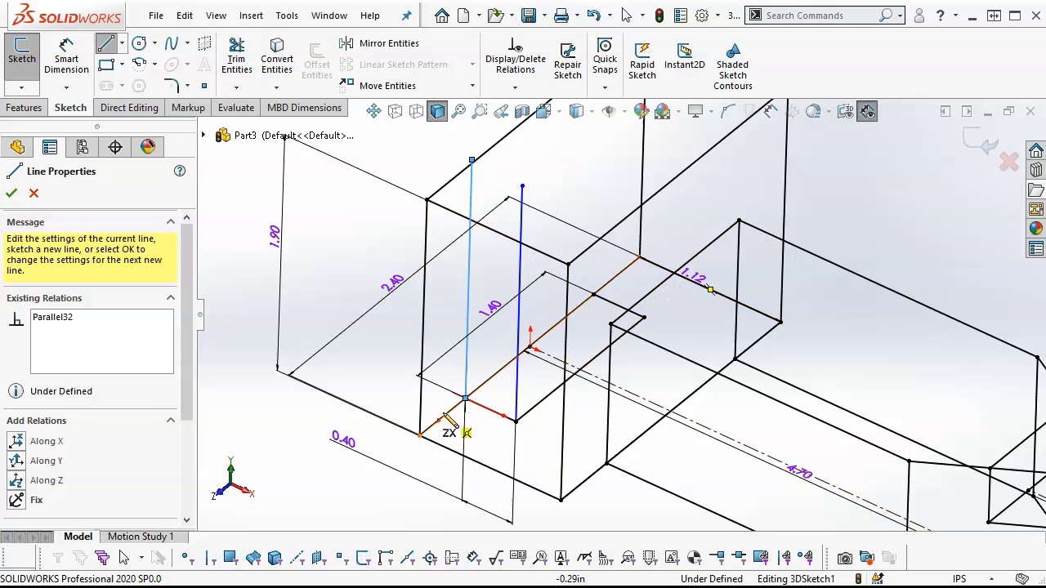
mouse_move(640, 449)
middle_down()
mouse_move(661, 401)
mouse_move(672, 311)
mouse_move(738, 313)
mouse_move(738, 297)
mouse_move(719, 372)
mouse_move(654, 326)
mouse_move(646, 397)
mouse_move(655, 227)
middle_up()
key(Escape)
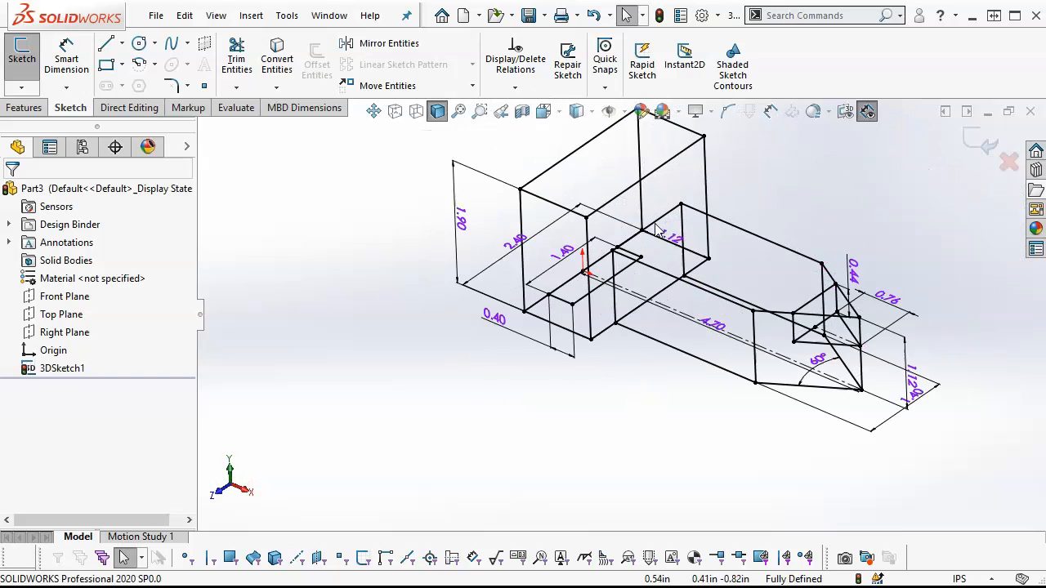
Draw two upright lines along Y from the slot's ends on the base edge to the box's top edge directly above
key(l)
mouse_move(657, 277)
middle_down()
mouse_move(634, 299)
mouse_move(642, 304)
mouse_move(636, 331)
middle_up()
scroll(595, 237, down, 5)
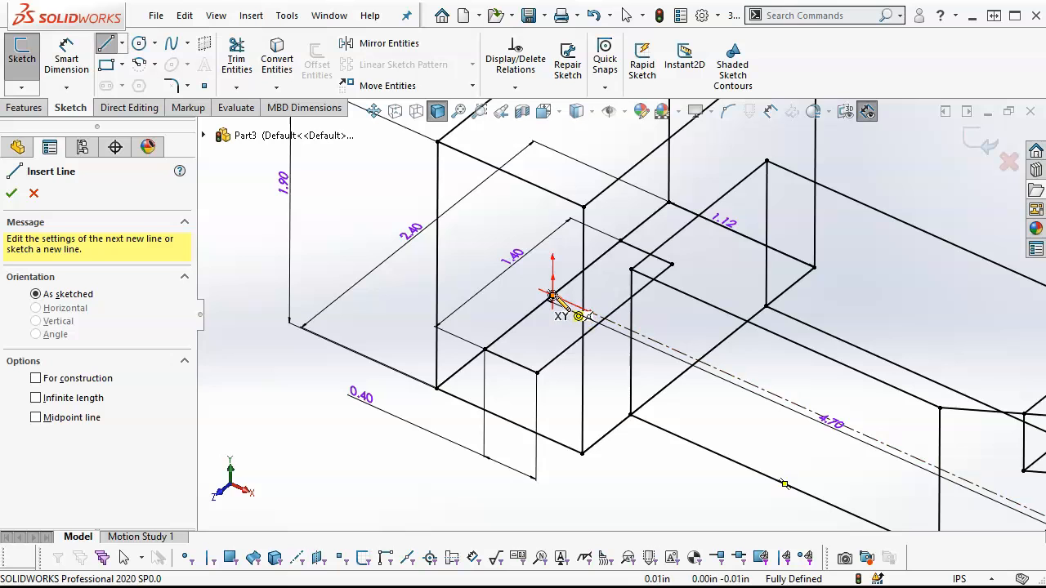
scroll(621, 327, up, 3)
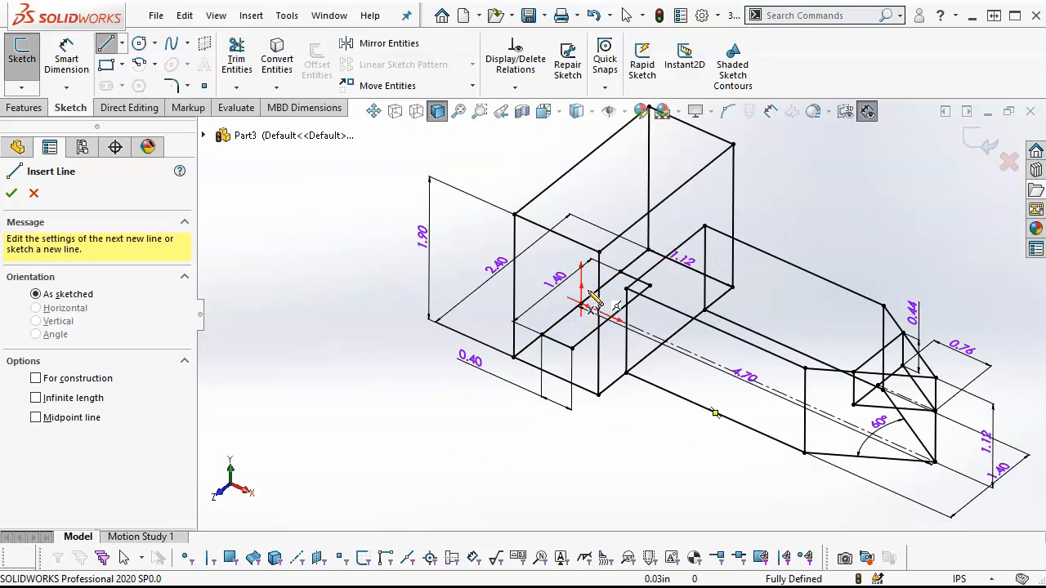
click(529, 352)
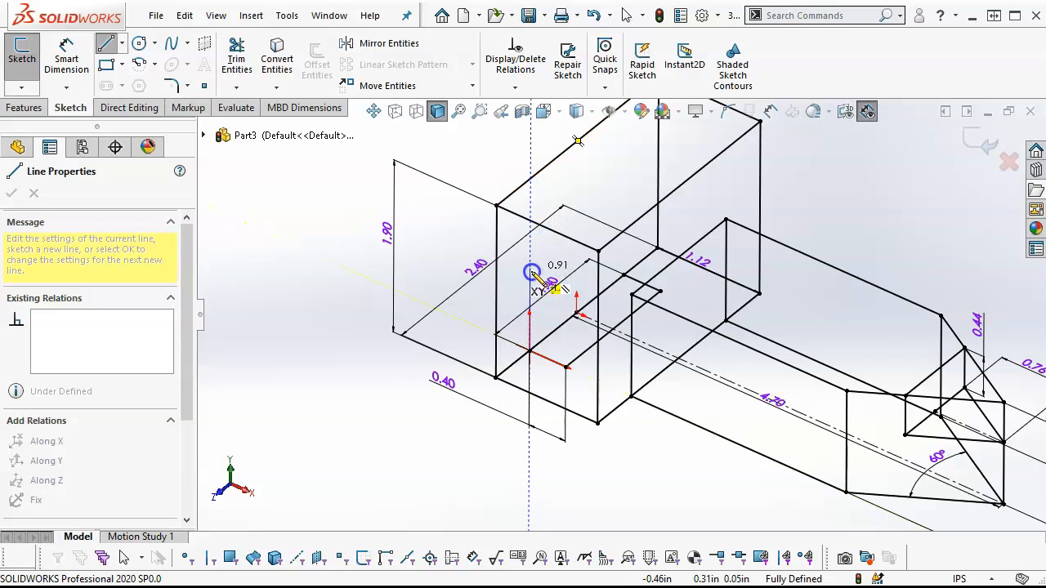
click(532, 179)
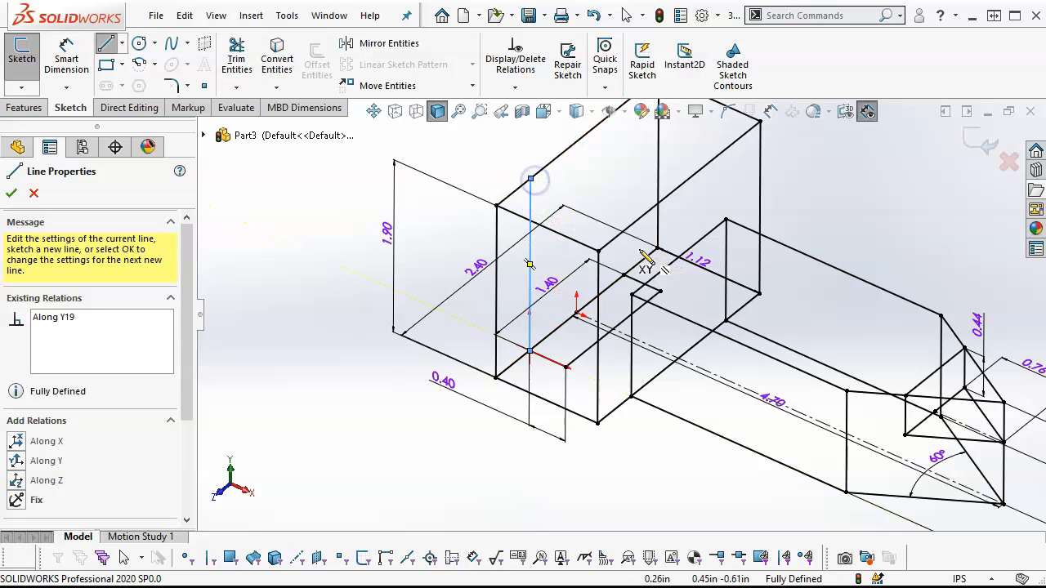
click(623, 275)
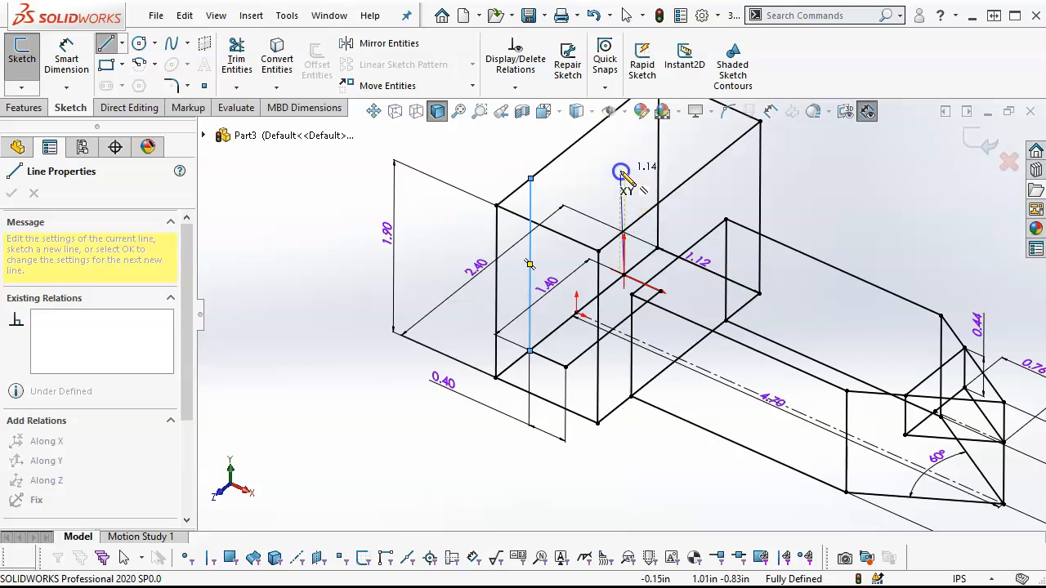
scroll(629, 162, up, 3)
scroll(629, 177, down, 2)
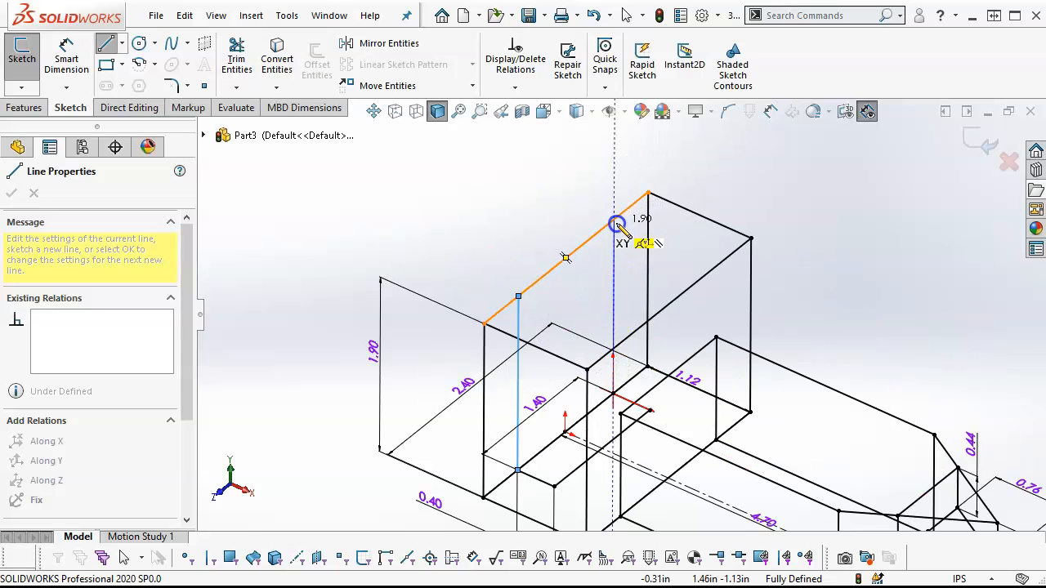
click(613, 222)
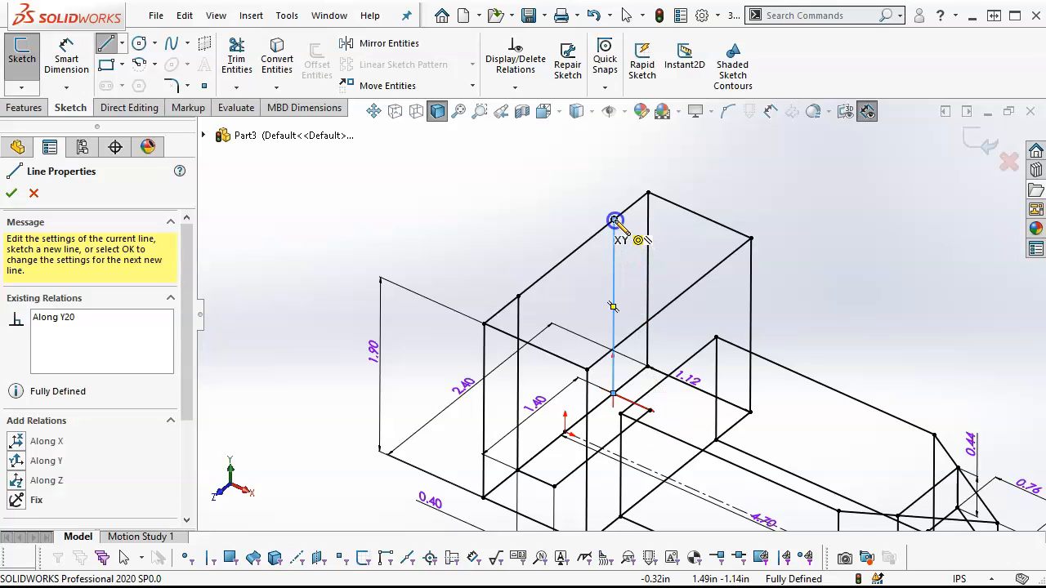
Draw two lines along X from the top ends of the slot's upright lines, the near one about 0.74 in long
click(652, 236)
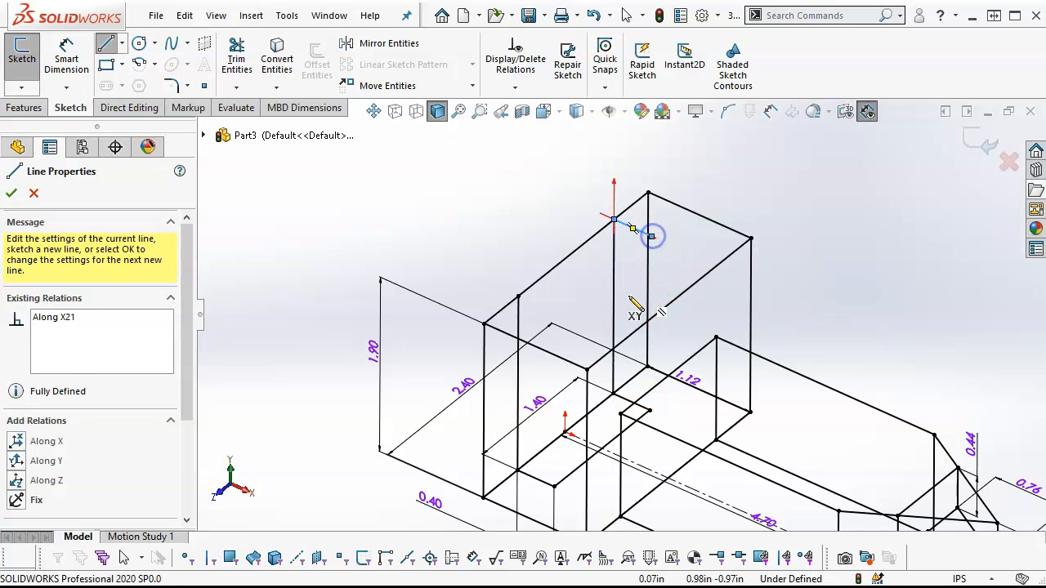
click(521, 298)
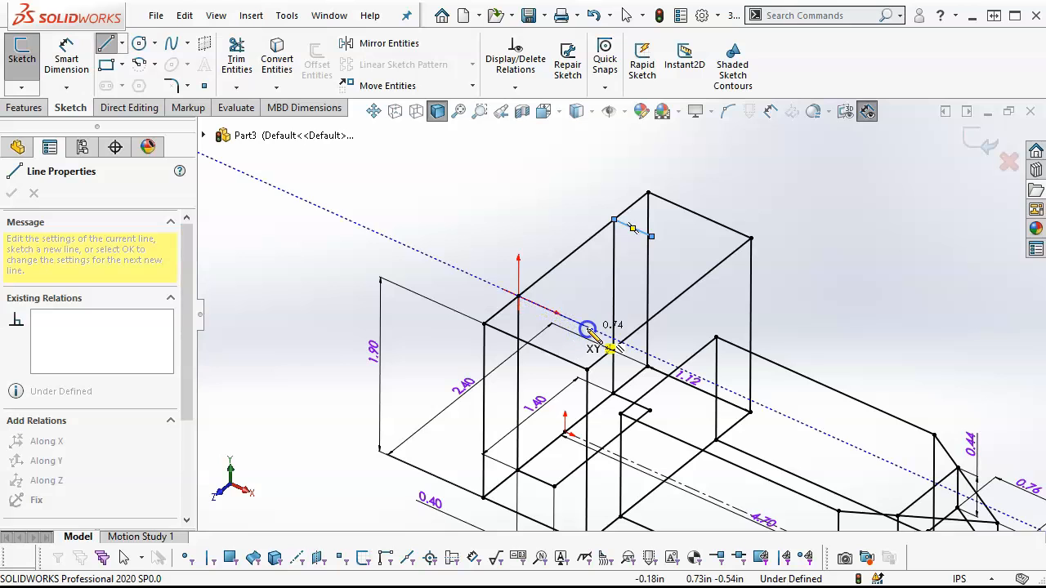
click(587, 328)
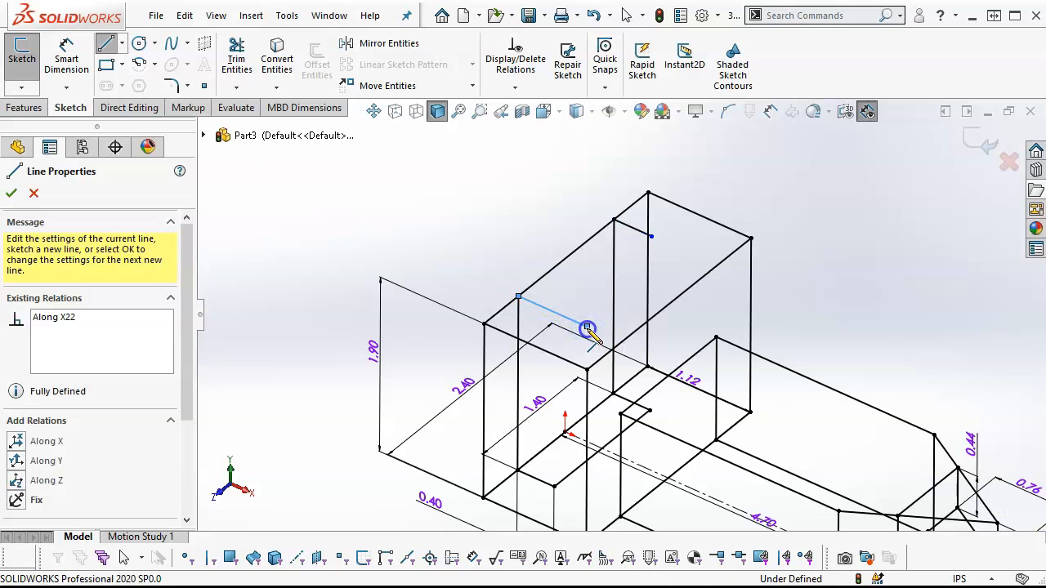
Join the free ends of the two slot top lines and connect each end to the slot's inner base corner below
click(652, 237)
drag(555, 489, 587, 326)
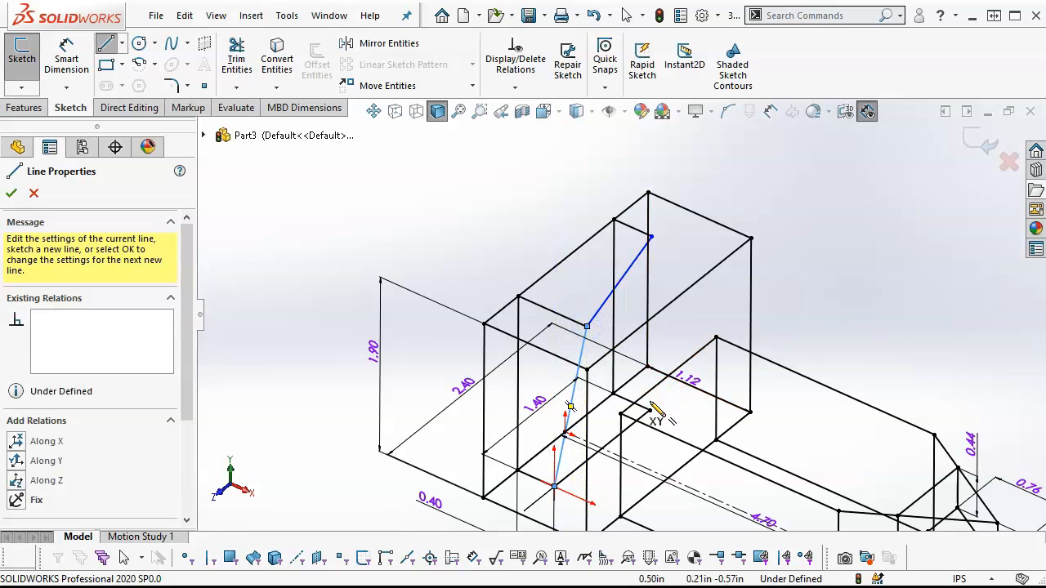
click(661, 254)
right_click(809, 159)
click(853, 170)
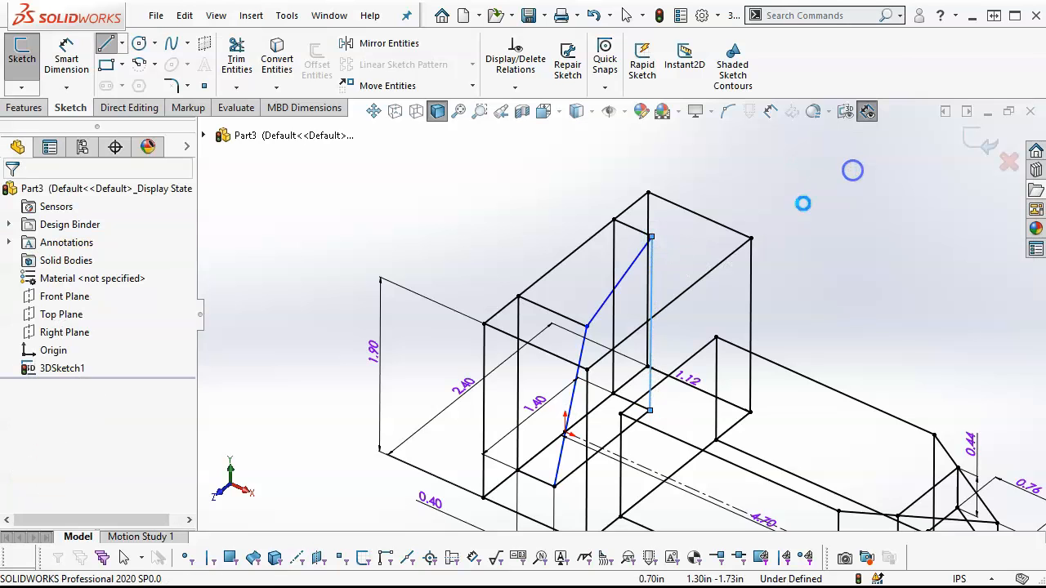
Constrain the slot's slanted inner top line along Z and its slanted near upright line along Y
click(631, 284)
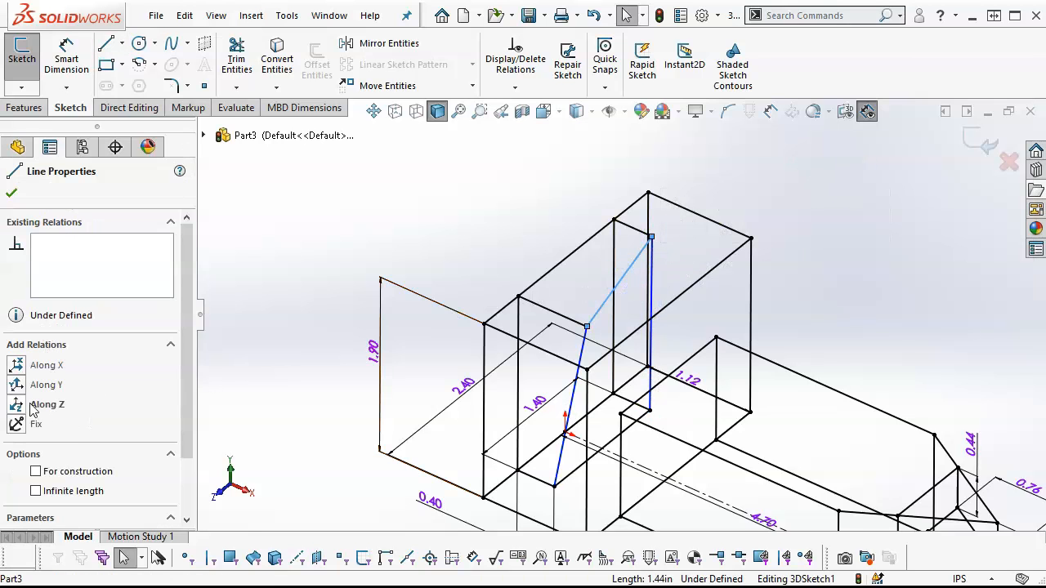
click(581, 345)
click(17, 386)
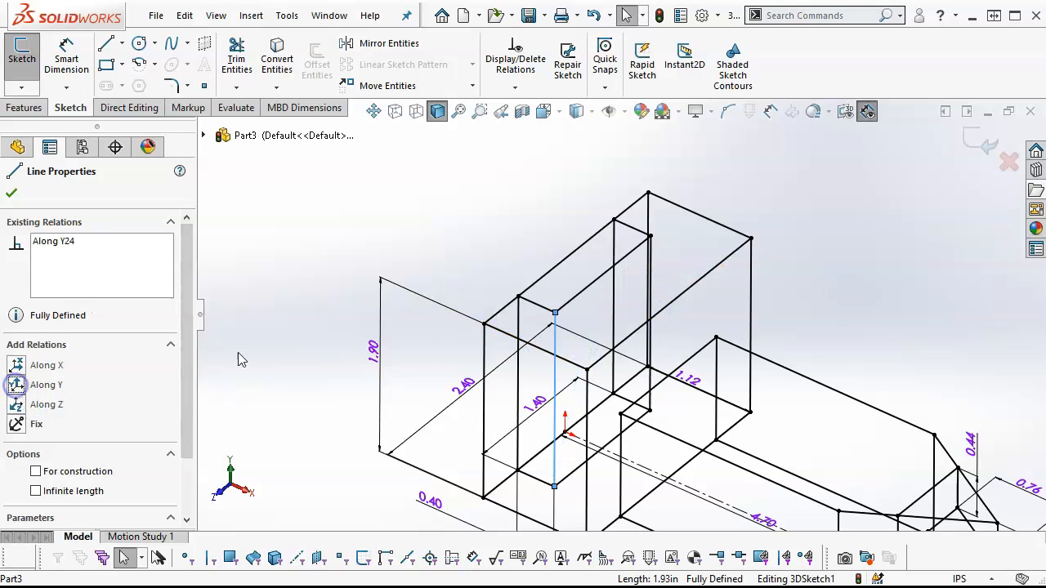
Draw a centerline along X from the midpoint of the slot's inner top line to the midpoint of the box's facing top edge
mouse_move(701, 244)
middle_down()
mouse_move(698, 208)
mouse_move(711, 181)
mouse_move(732, 201)
mouse_move(705, 223)
middle_up()
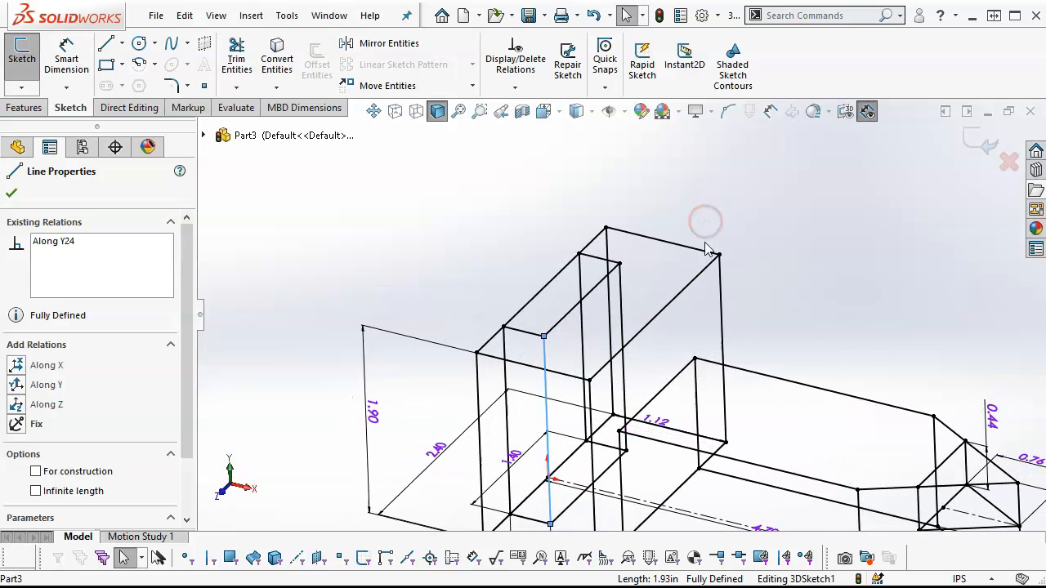
key(ctrl+Left)
click(123, 44)
click(139, 81)
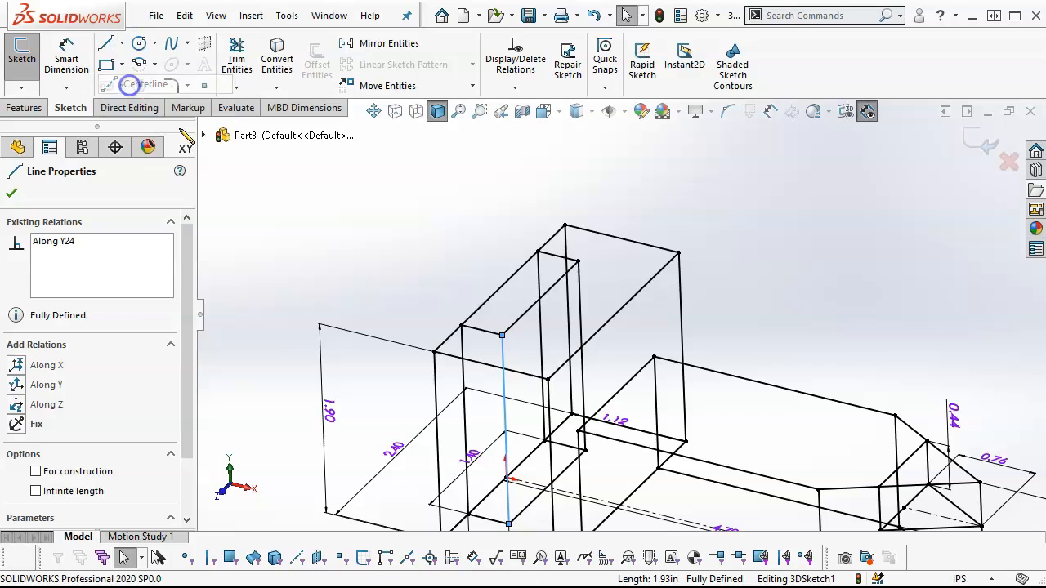
click(539, 297)
click(612, 315)
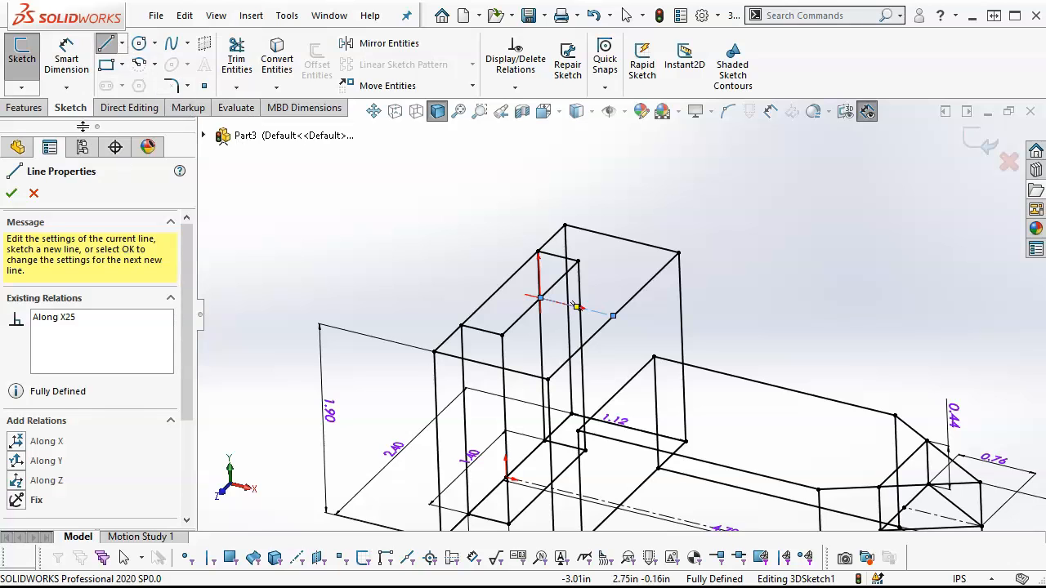
click(105, 42)
click(105, 42)
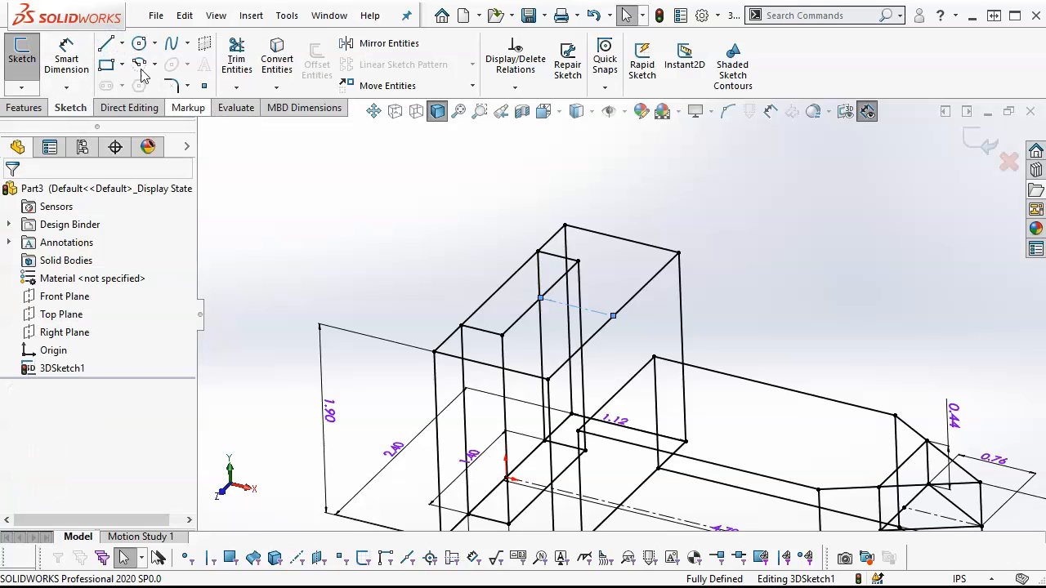
Draw a line about 0.72 in long along X behind the centerline, from the slot's inner top line to the box's top edge
click(105, 42)
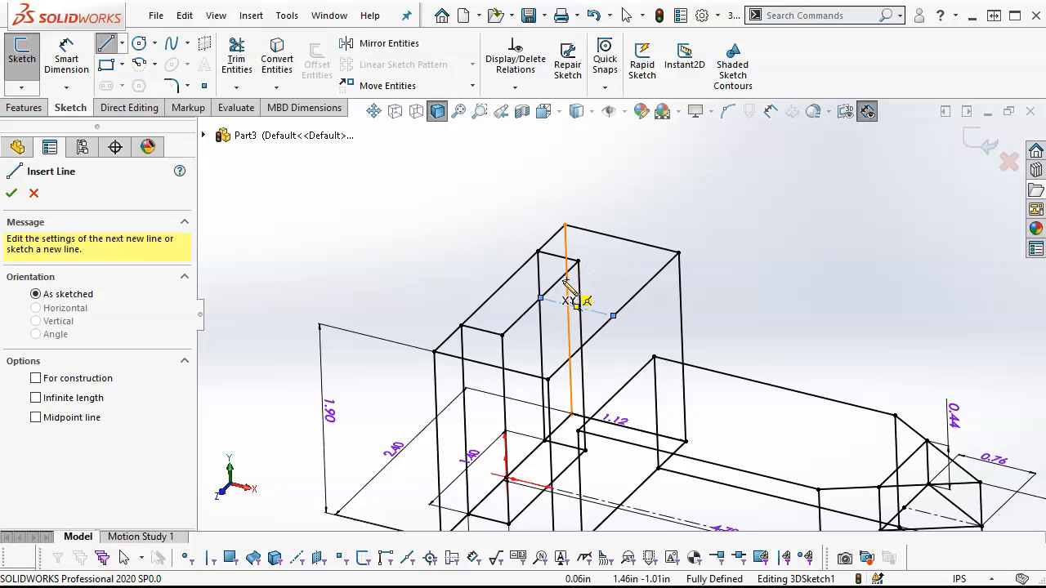
click(558, 285)
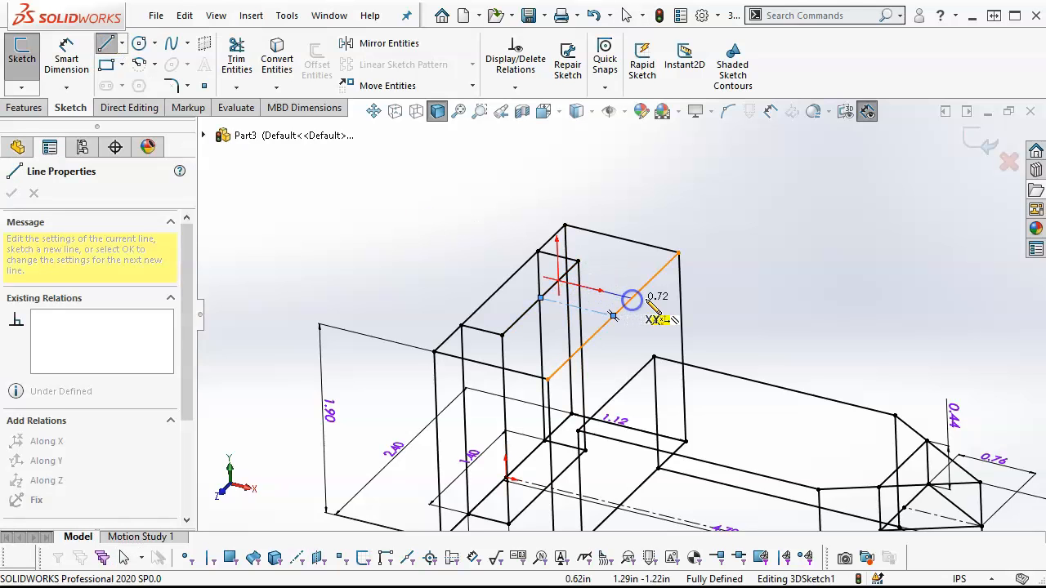
click(631, 300)
right_click(752, 240)
click(794, 252)
Try to mirror the rear cross line on the box's top about the centerline
click(601, 307)
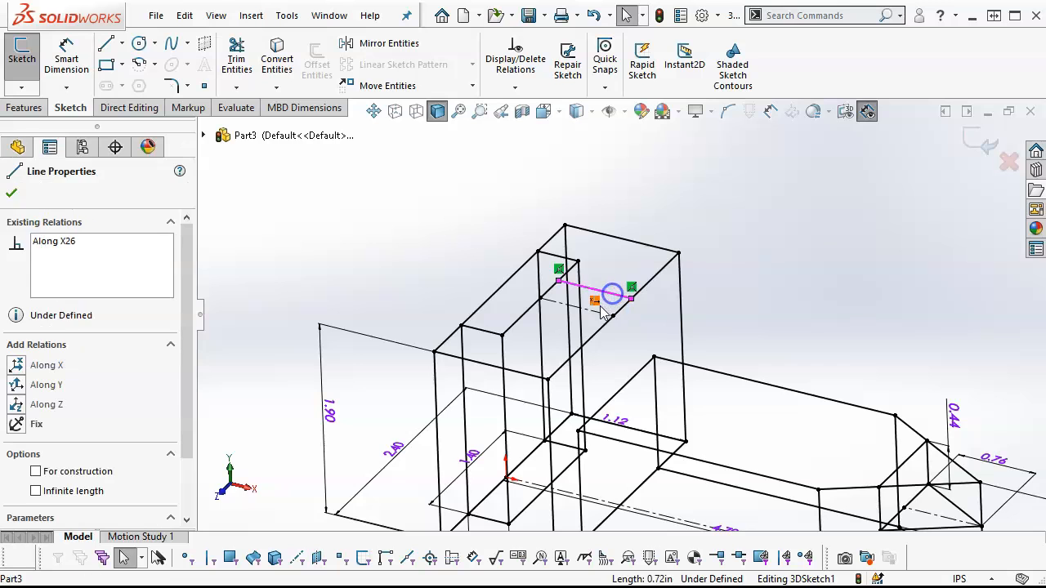
ctrl+click(609, 309)
mouse_move(704, 313)
middle_down()
mouse_move(735, 332)
mouse_move(731, 349)
middle_up()
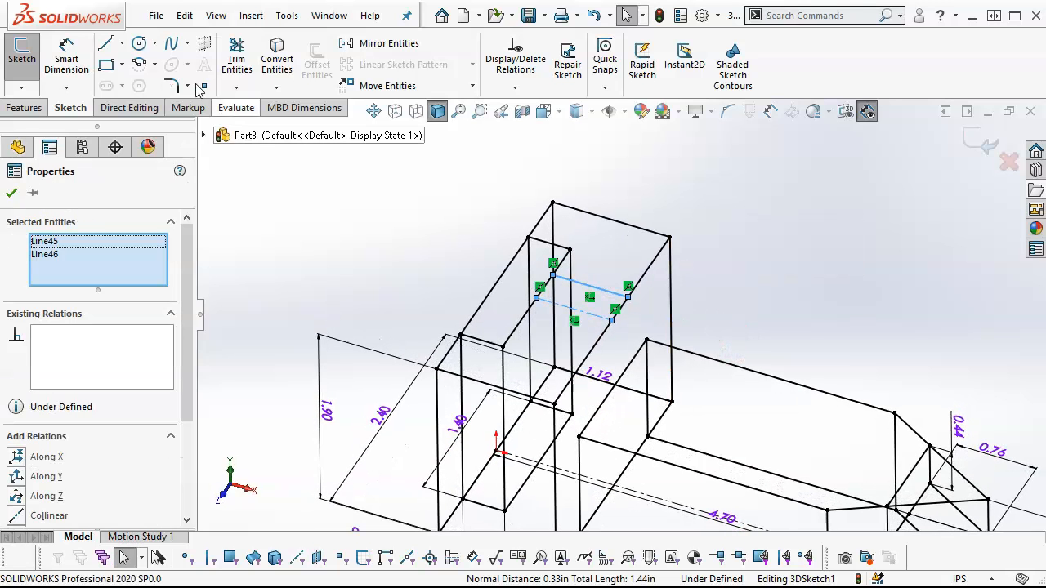
click(378, 45)
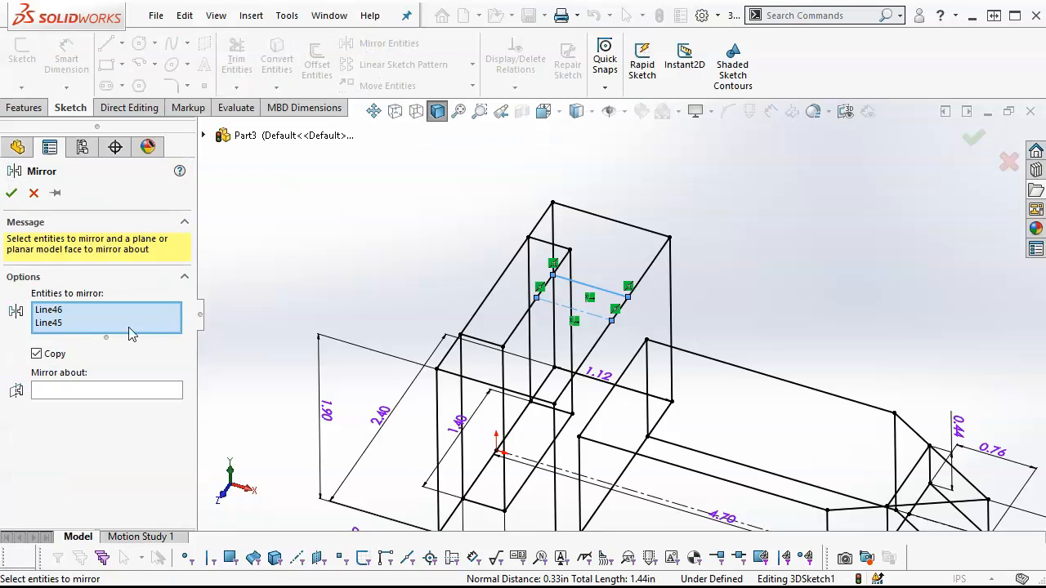
click(599, 321)
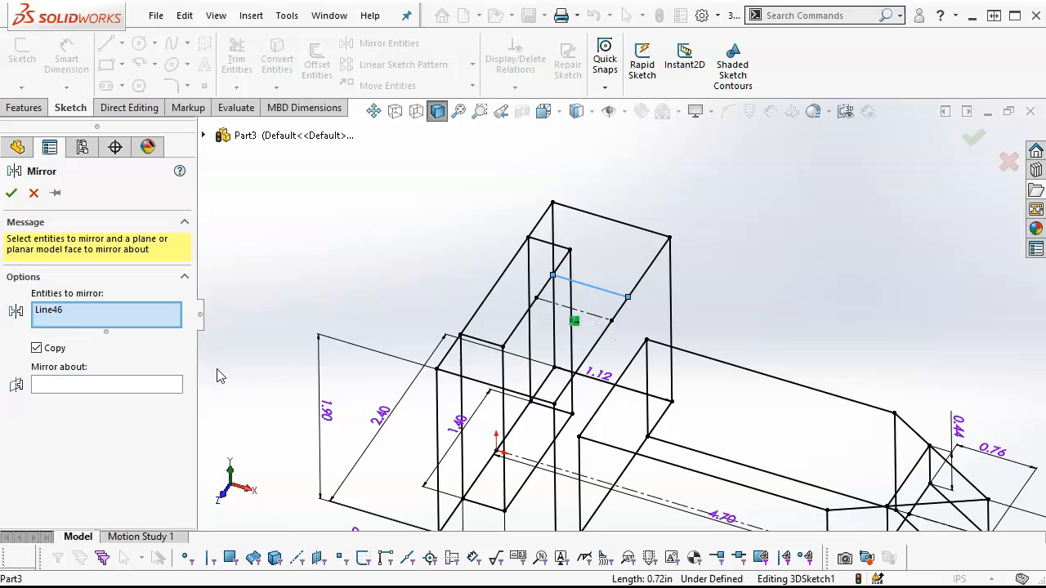
click(115, 386)
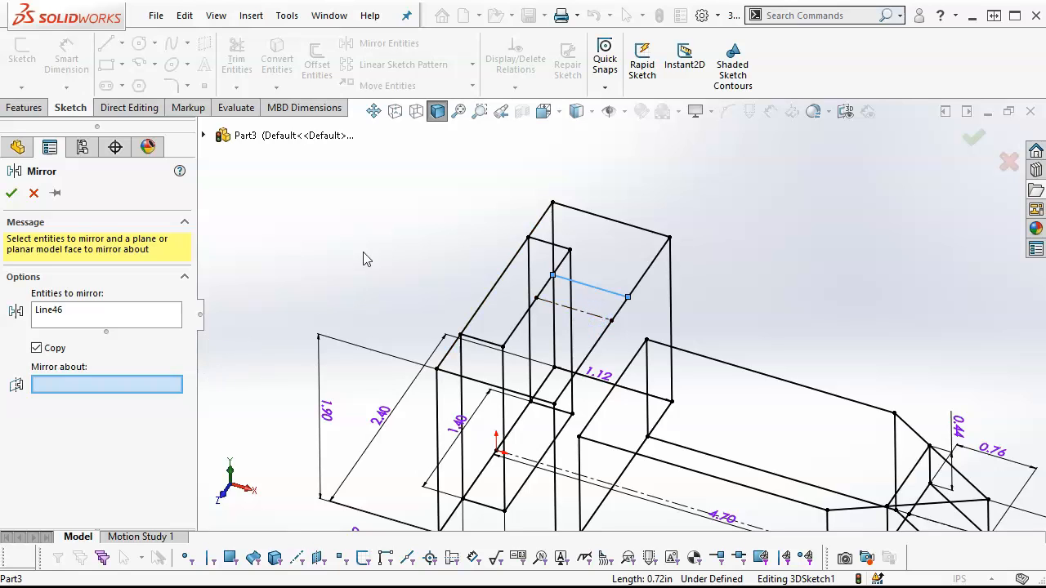
click(34, 192)
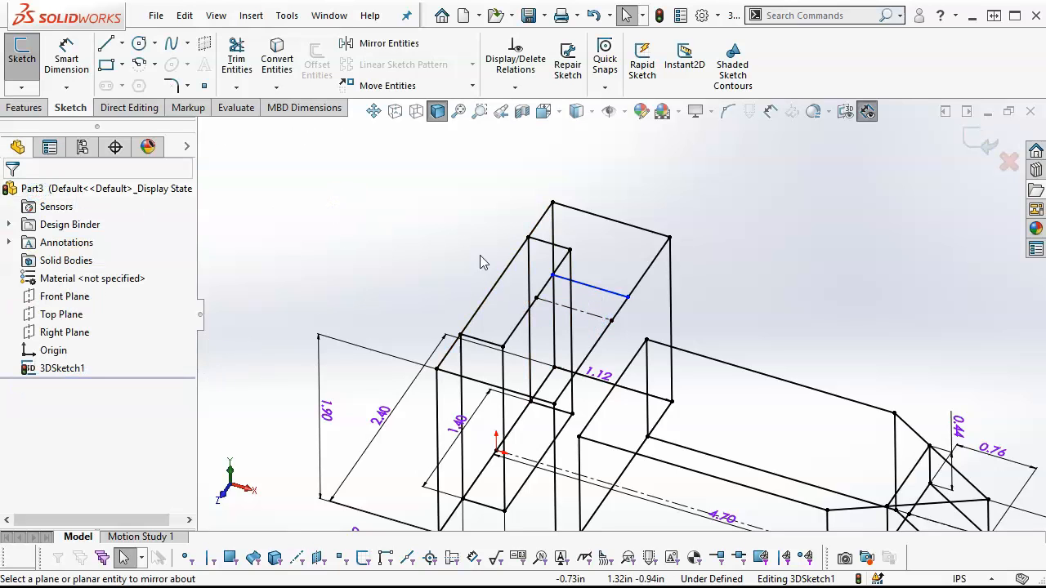
Draw a second line along X in front of the centerline, from the slot's inner top line to the box's top edge
click(114, 44)
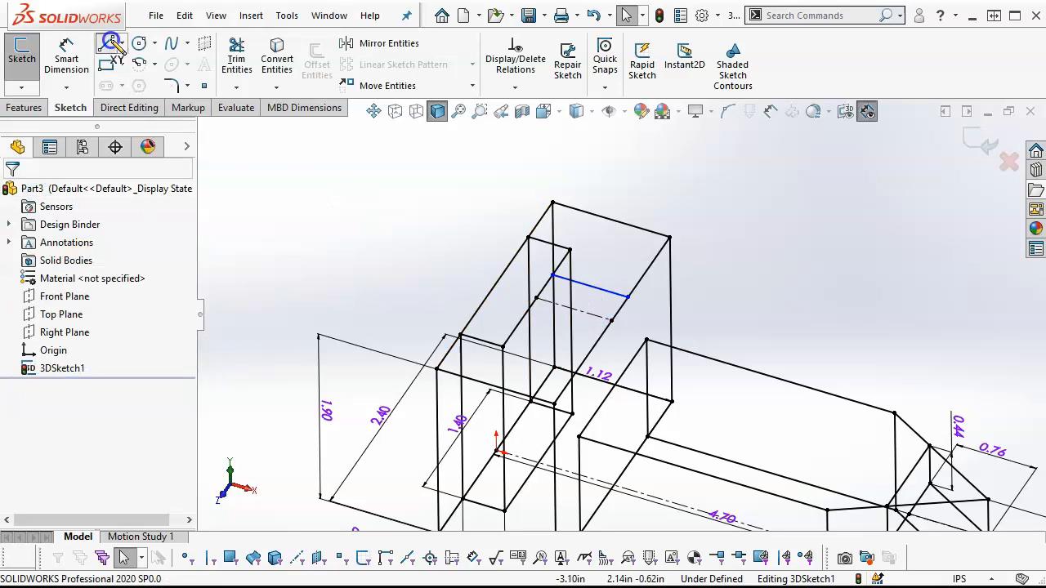
click(520, 322)
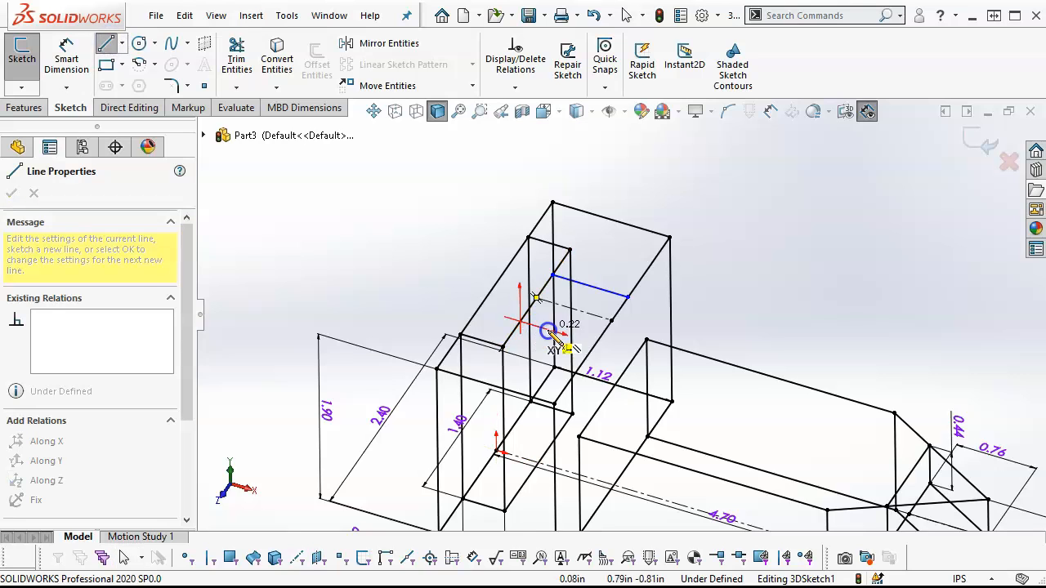
click(595, 344)
right_click(700, 245)
click(733, 257)
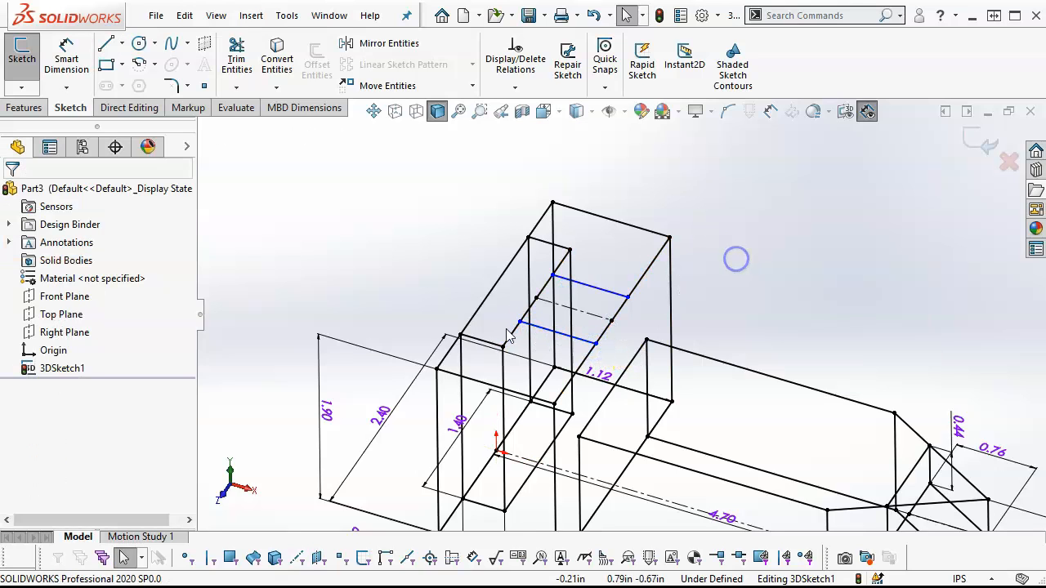
Try to relate the front cross line's slot-side endpoint and the rear cross line to the centerline
click(520, 322)
click(571, 309)
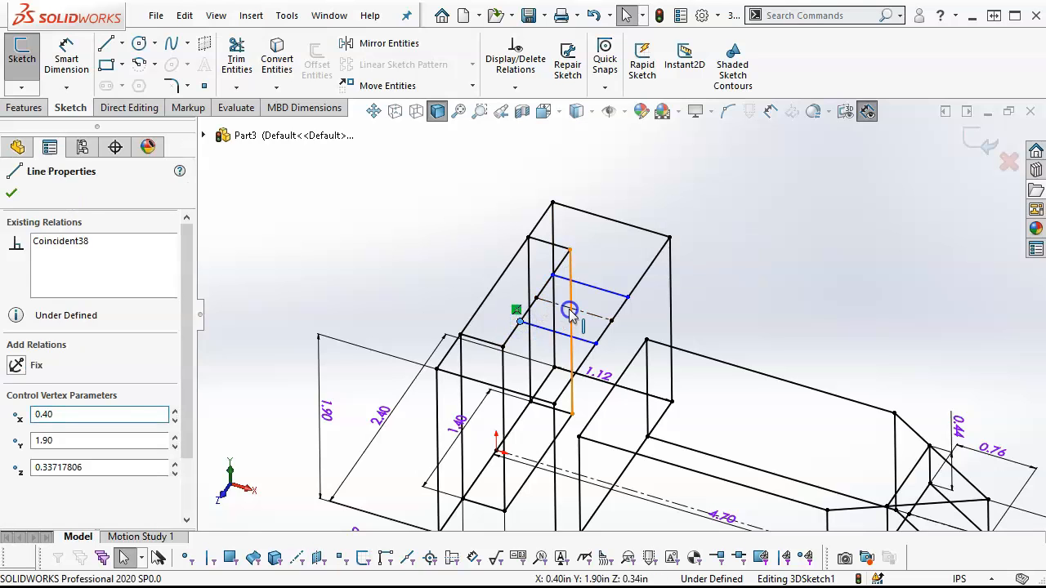
ctrl+click(613, 321)
click(571, 301)
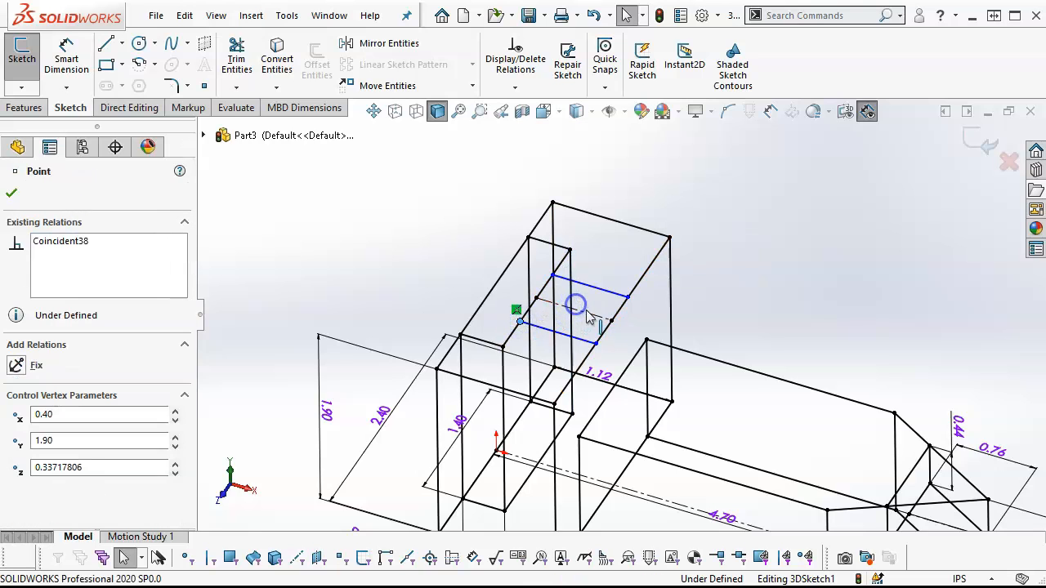
ctrl+click(596, 304)
ctrl+click(596, 293)
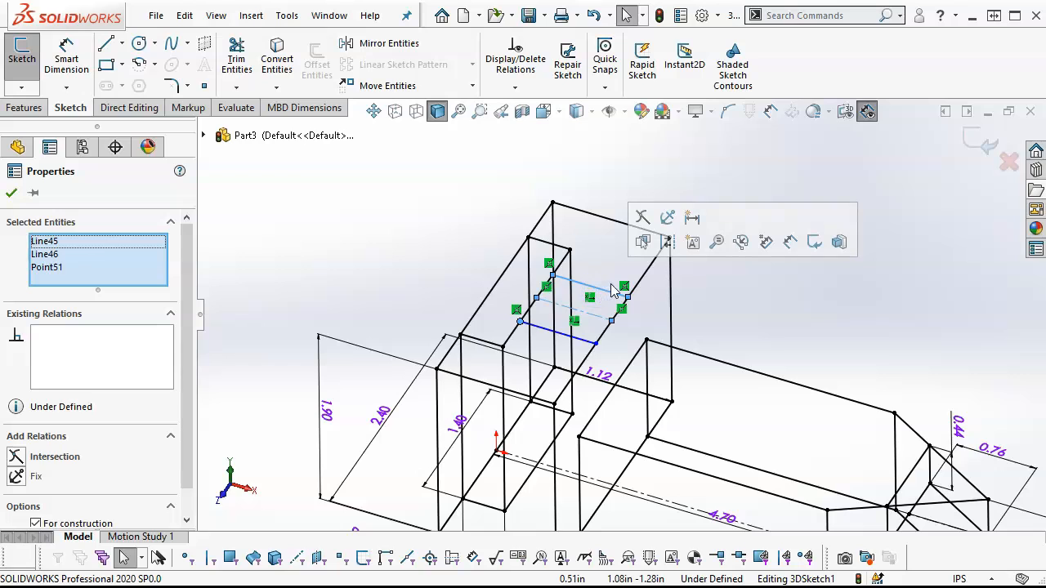
click(430, 227)
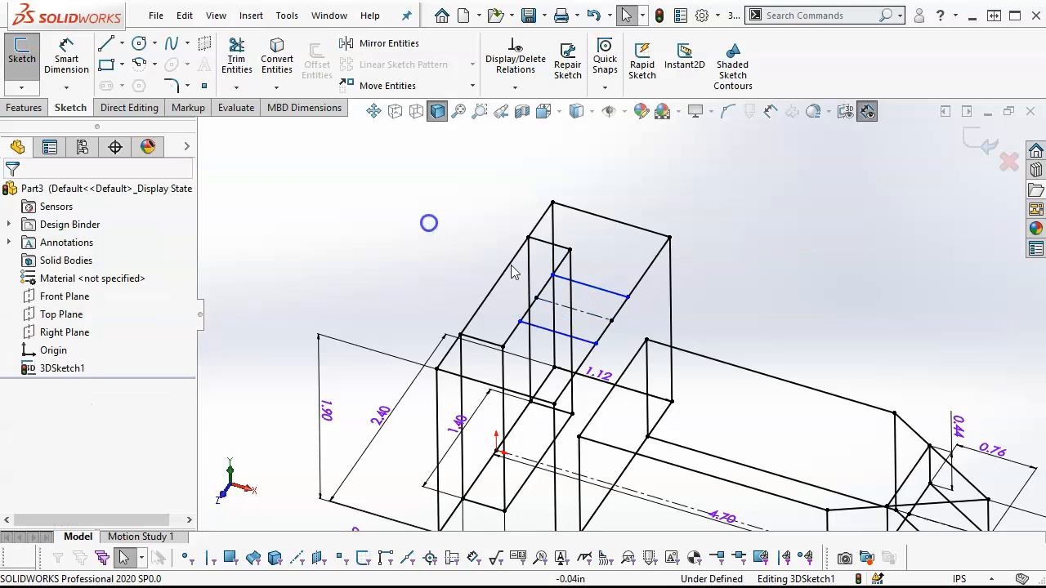
Try to relate the slot-side endpoints of both cross lines symmetrically about the centerline
click(551, 276)
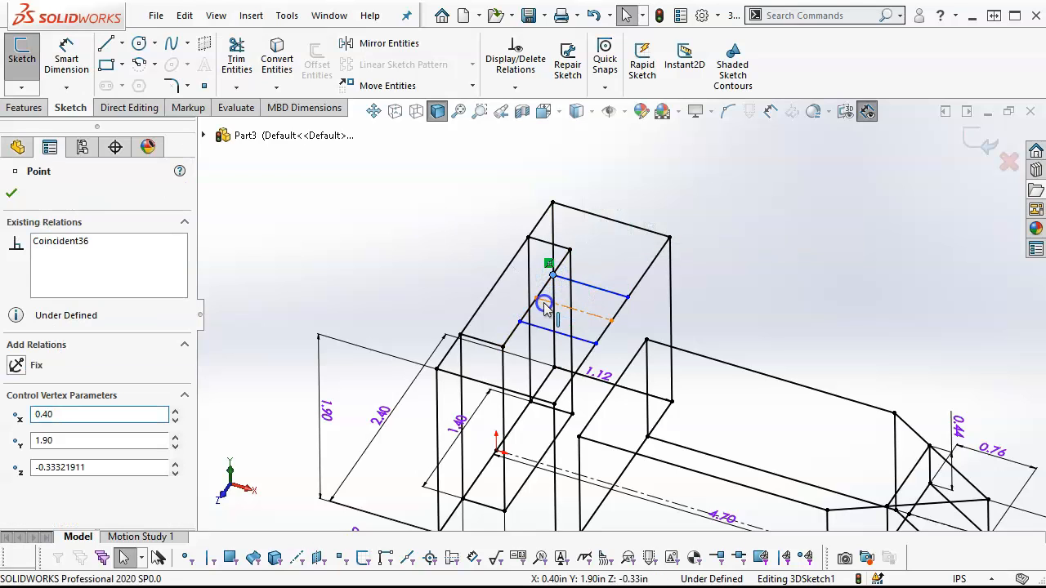
ctrl+click(521, 326)
ctrl+click(520, 324)
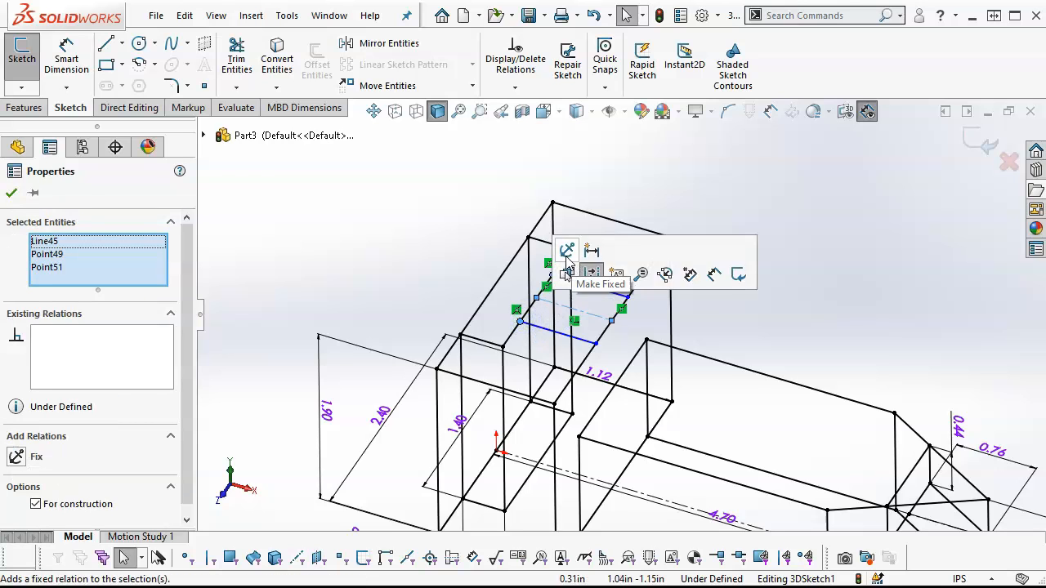
click(762, 314)
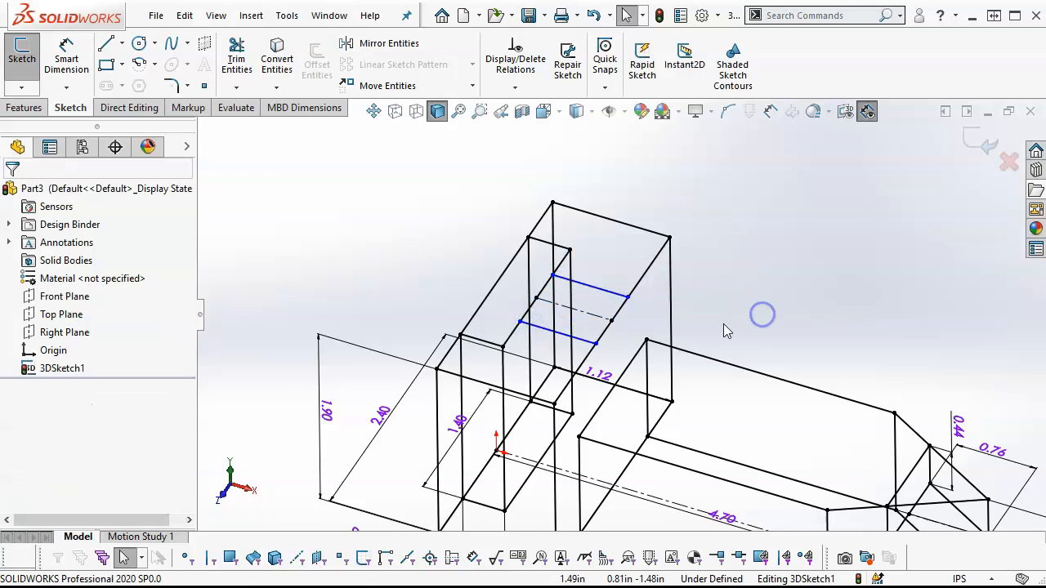
Try to relate the cross lines' endpoints on the box's top edge symmetrically about the centerline
scroll(699, 320, down, 1)
drag(503, 345, 513, 335)
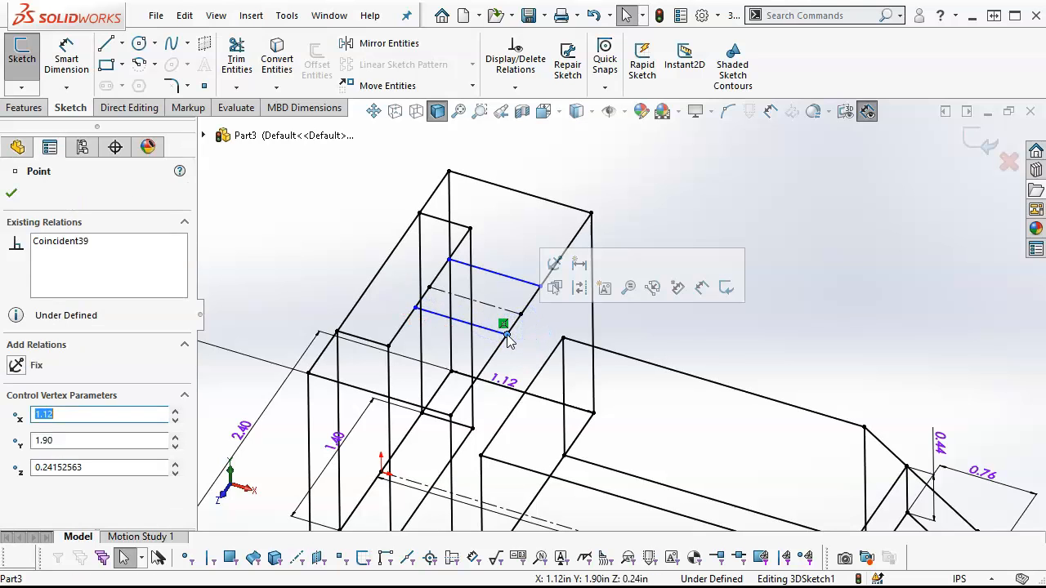
click(509, 308)
ctrl+click(541, 287)
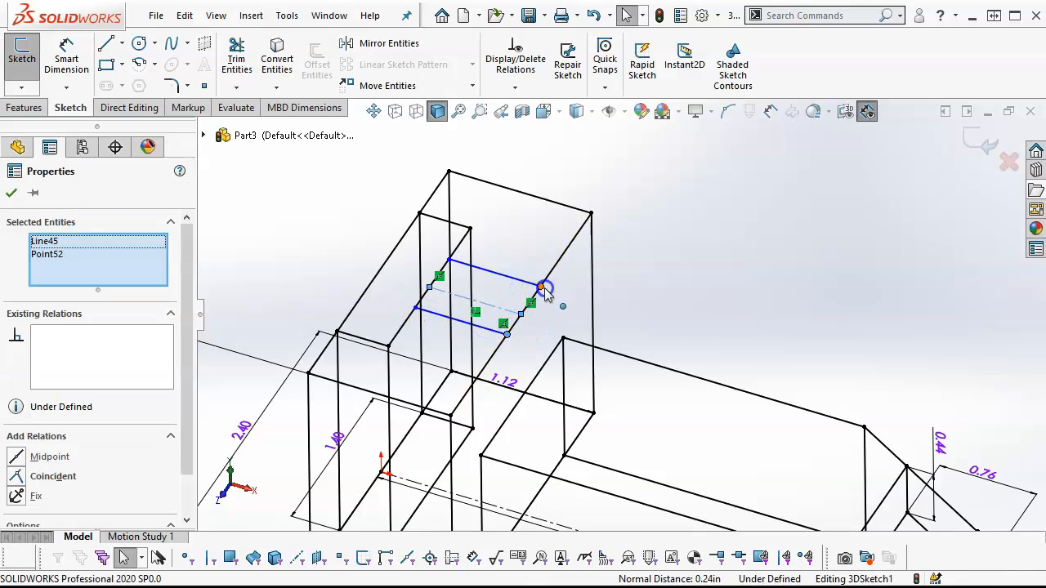
ctrl+click(541, 288)
click(662, 306)
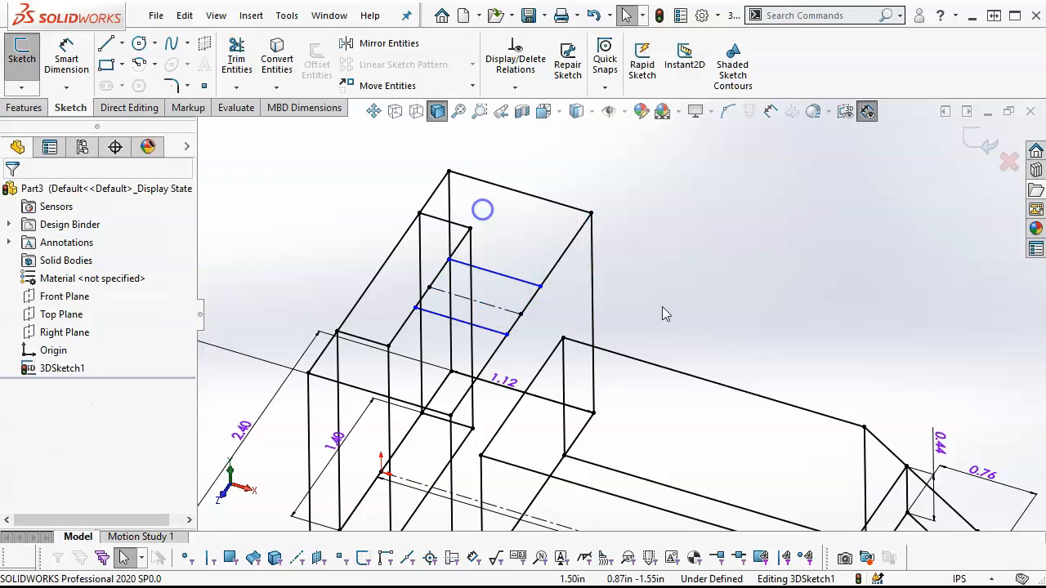
Make the two cross lines' endpoints on the box's top edge symmetric about the Front Plane
key(f)
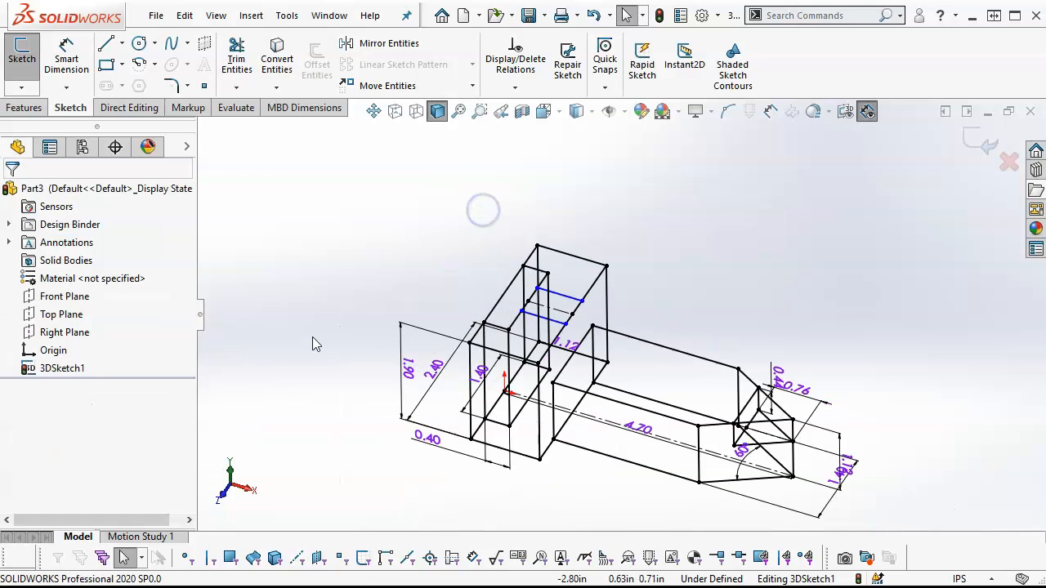
click(64, 296)
scroll(590, 330, down, 3)
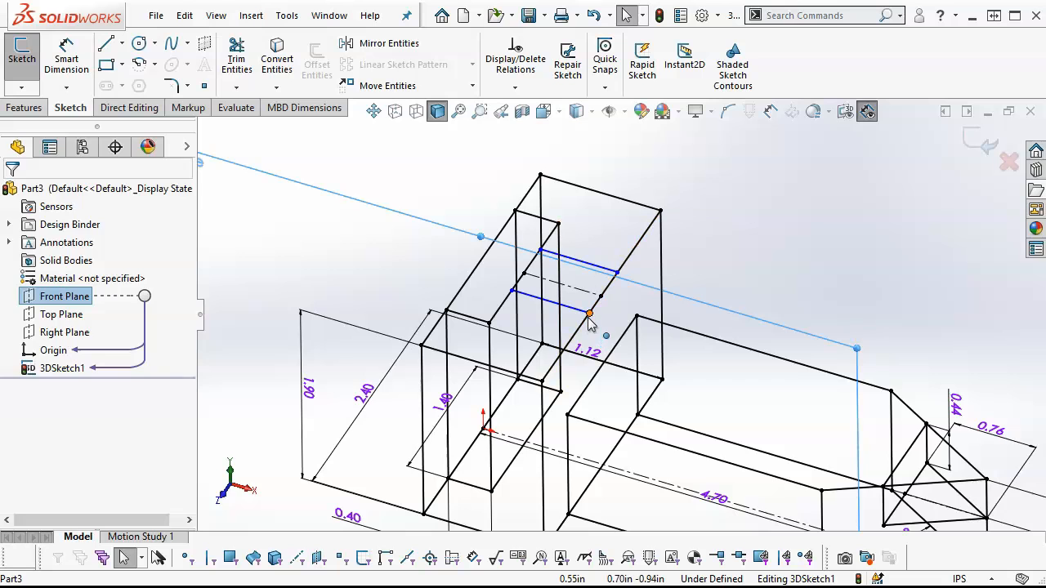
ctrl+click(588, 313)
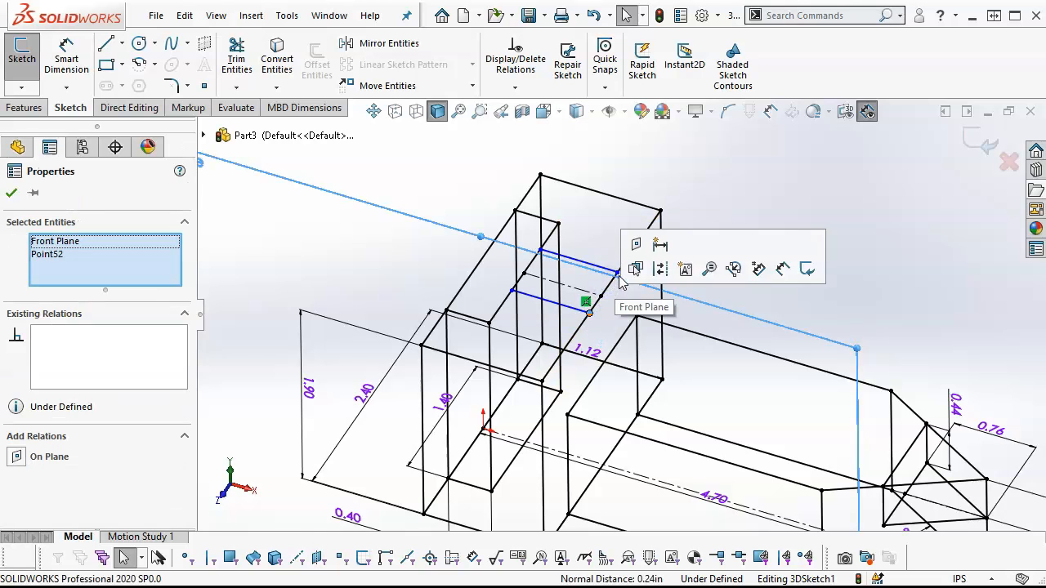
scroll(618, 279, down, 4)
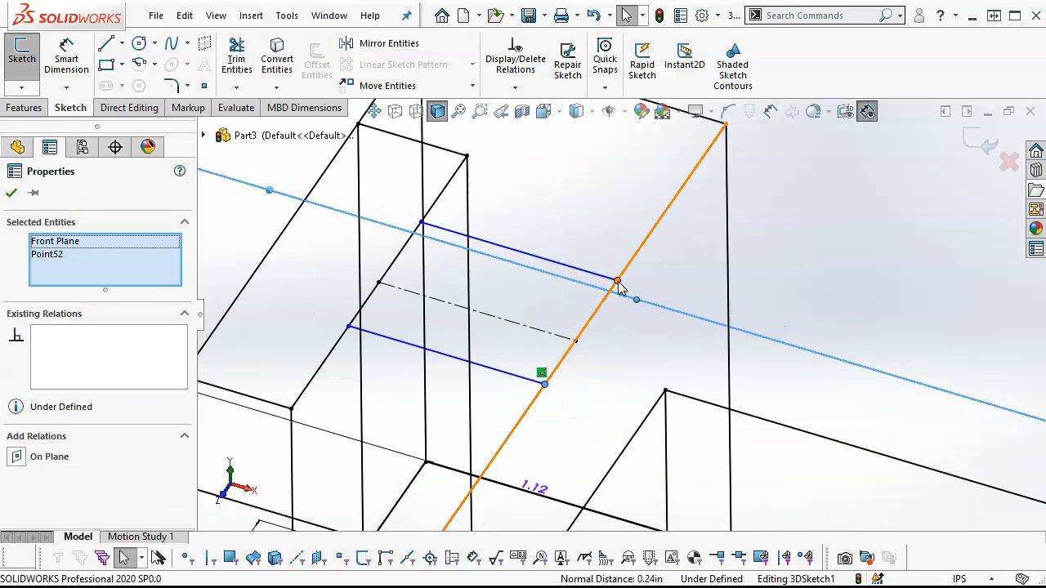
ctrl+click(617, 281)
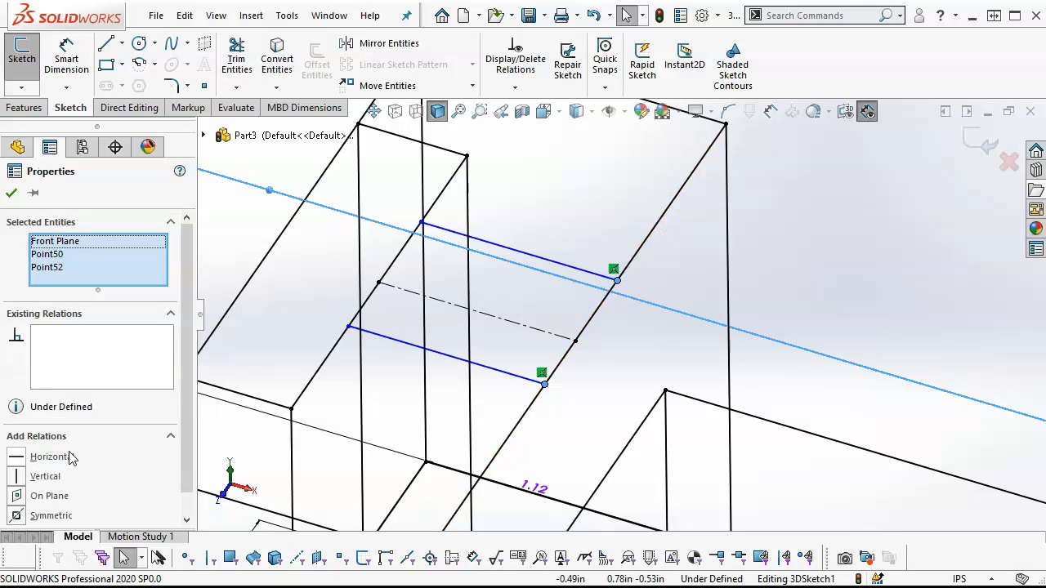
click(17, 515)
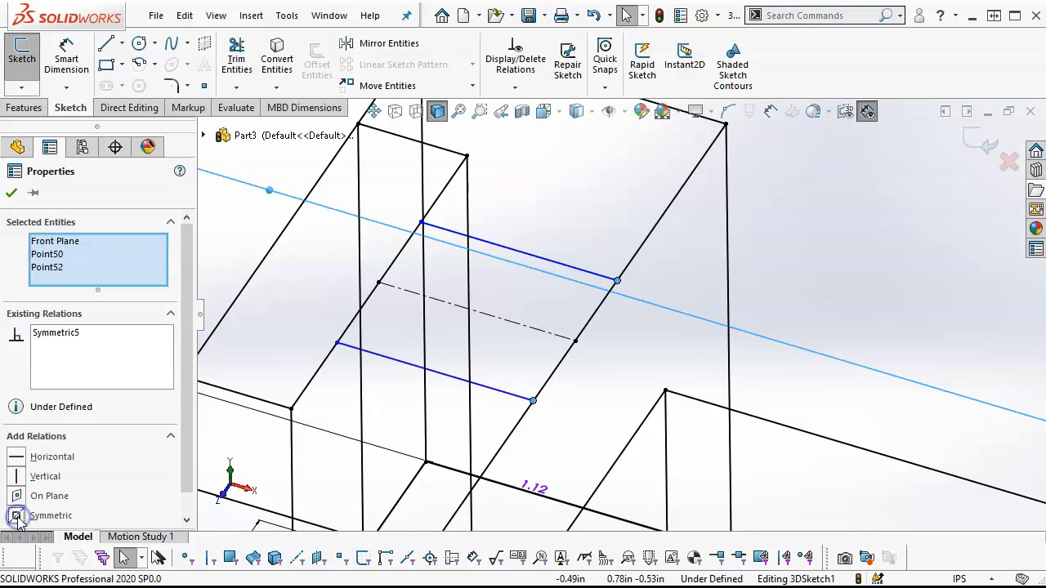
click(12, 196)
Dimension the distance between the front and rear cross lines as 1.00 in
scroll(517, 249, up, 4)
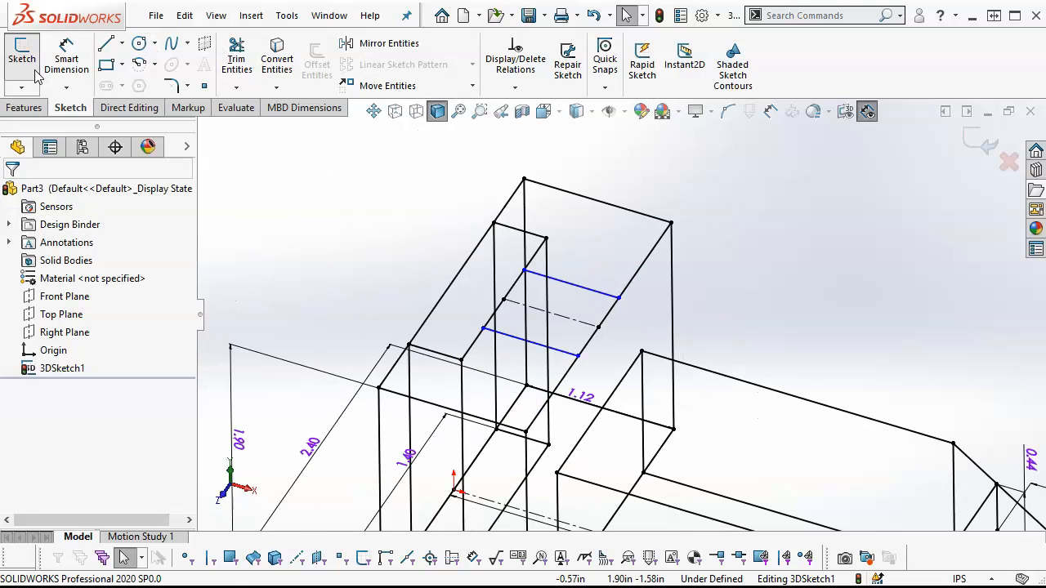
click(66, 59)
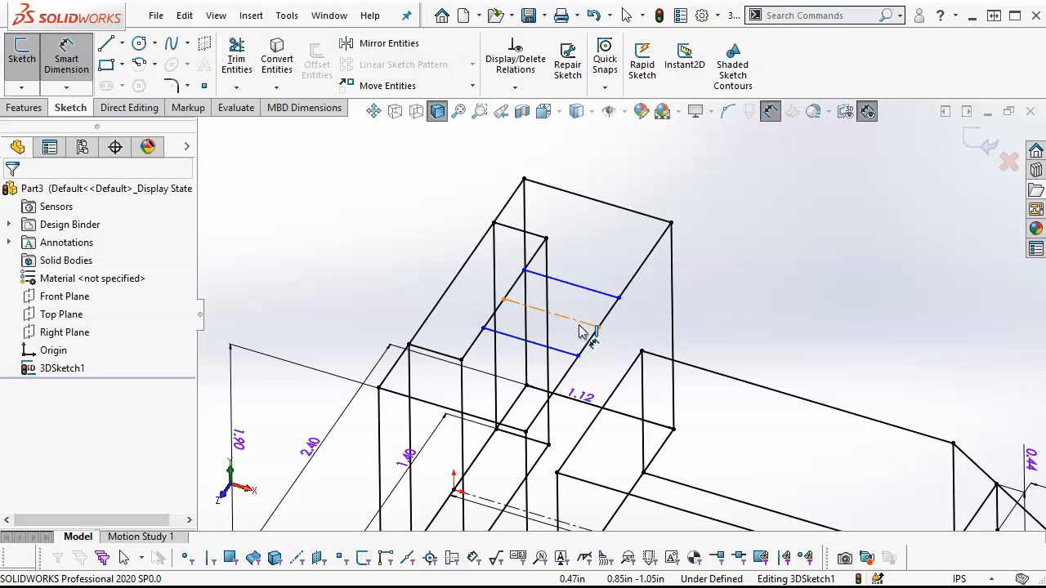
click(599, 296)
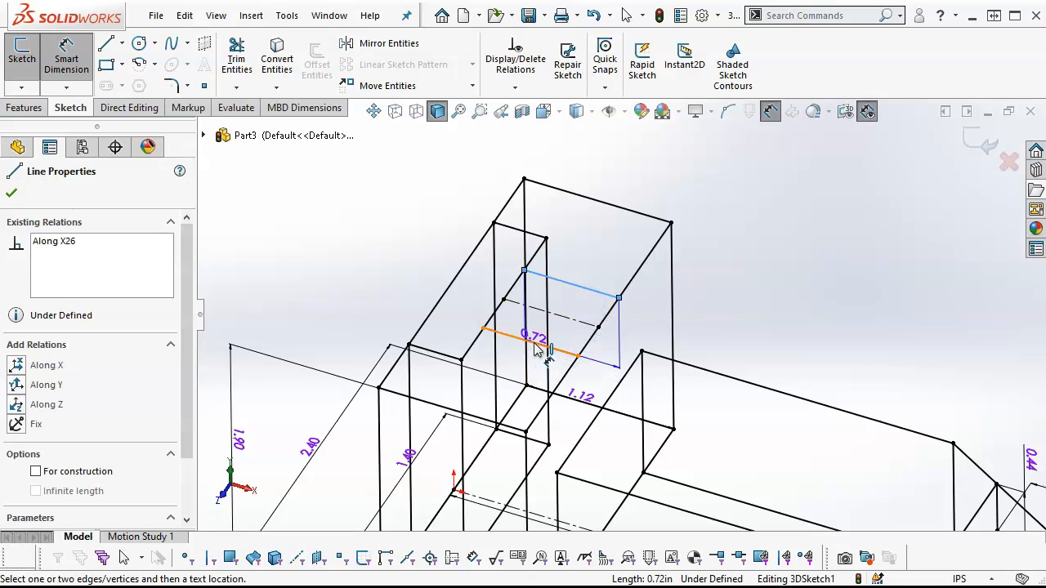
click(536, 343)
click(398, 260)
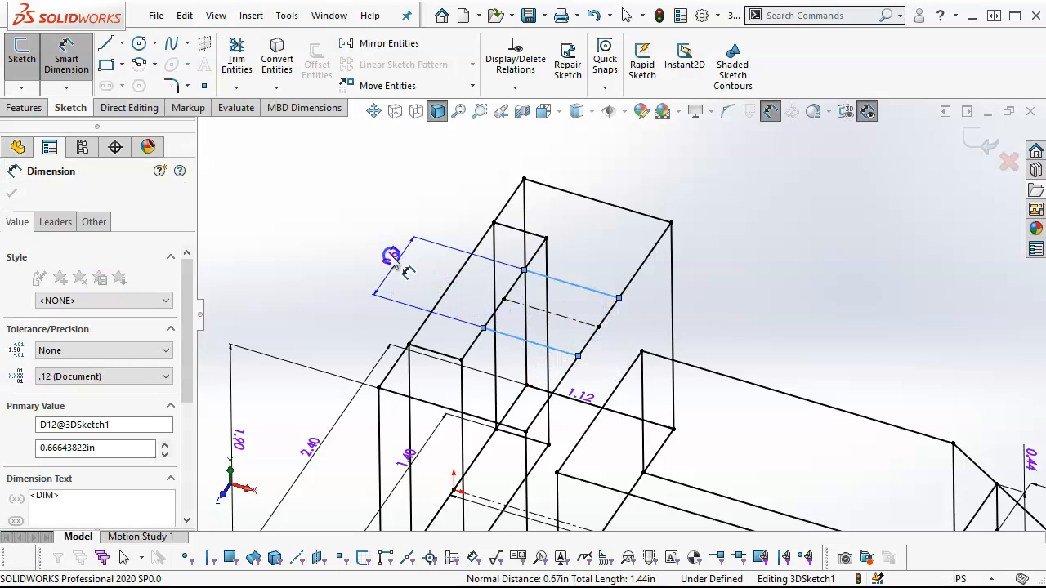
text(1.)
key(Return)
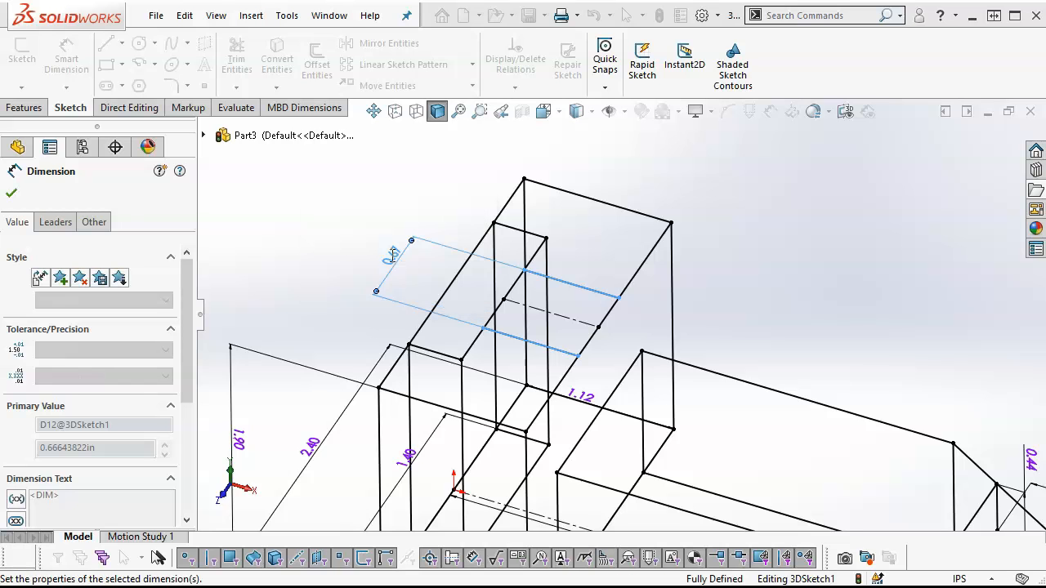
Draw two vertical lines down from the cross lines' box-edge endpoints, the rear one about 0.41 in, and join their lower ends along Z
scroll(400, 270, up, 3)
mouse_move(400, 268)
middle_down()
mouse_move(432, 238)
mouse_move(400, 204)
middle_up()
click(105, 44)
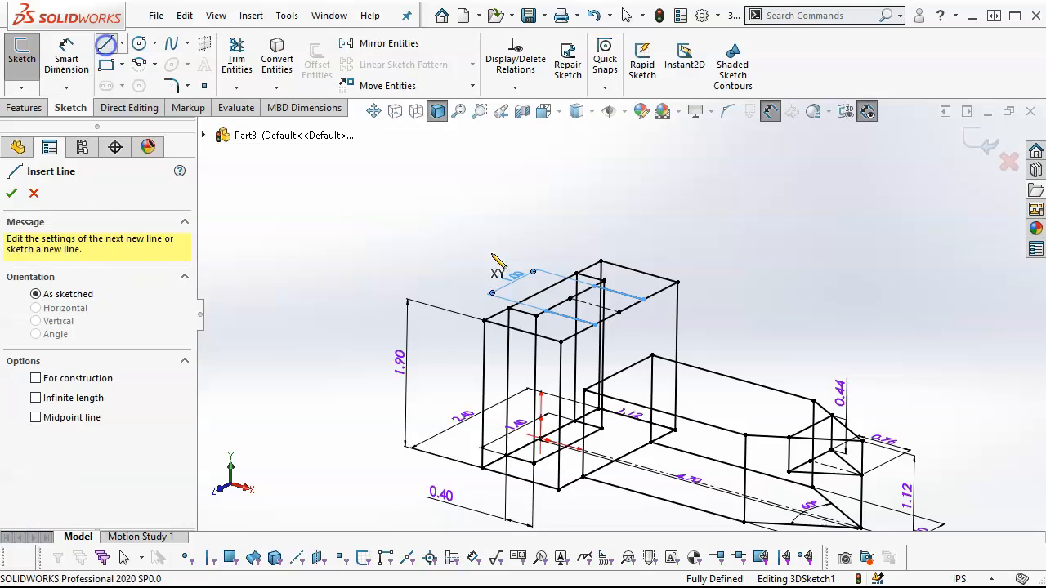
scroll(564, 298, down, 5)
click(736, 308)
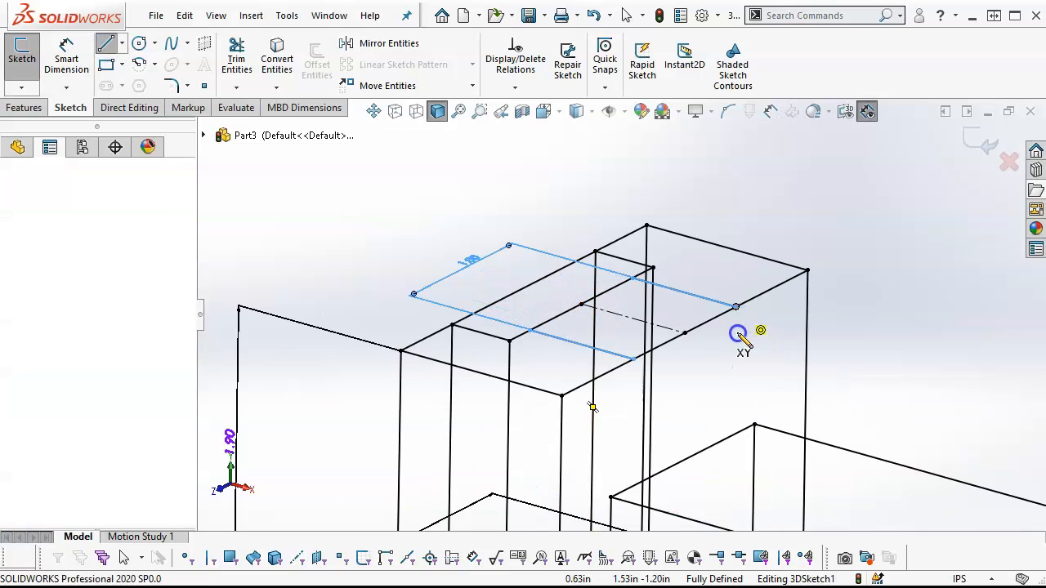
double_click(737, 375)
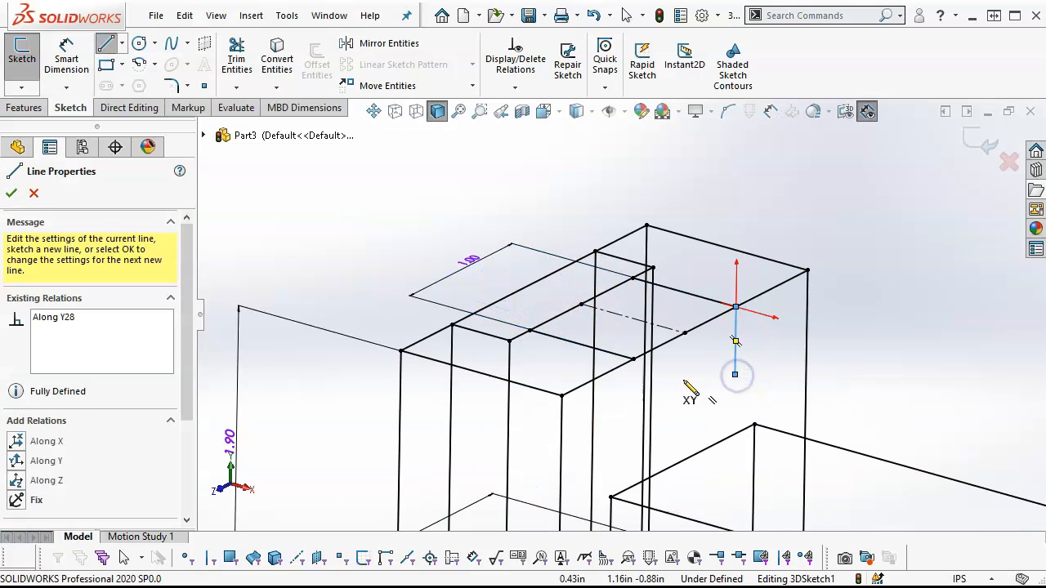
click(634, 360)
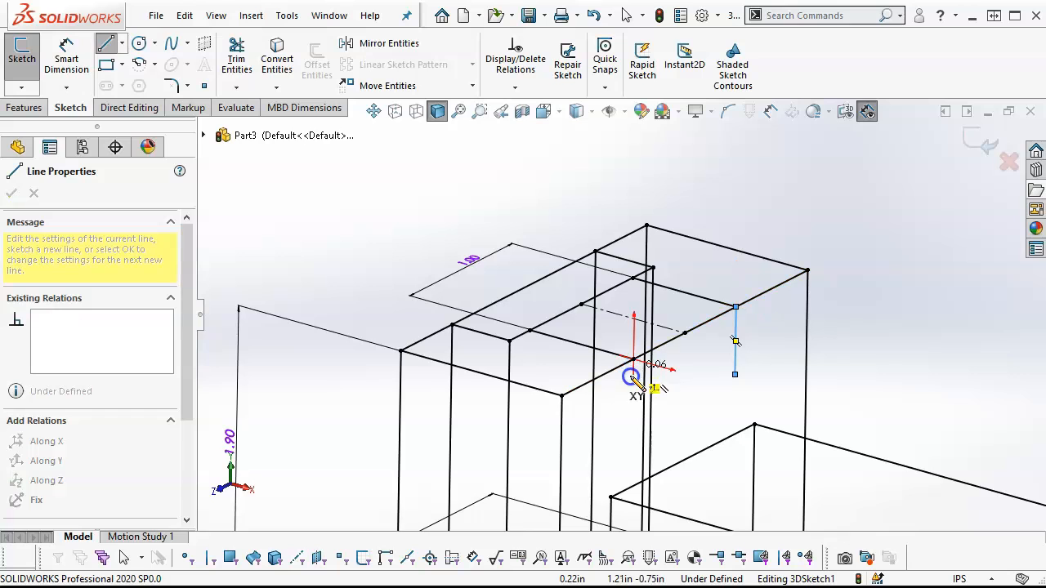
click(634, 426)
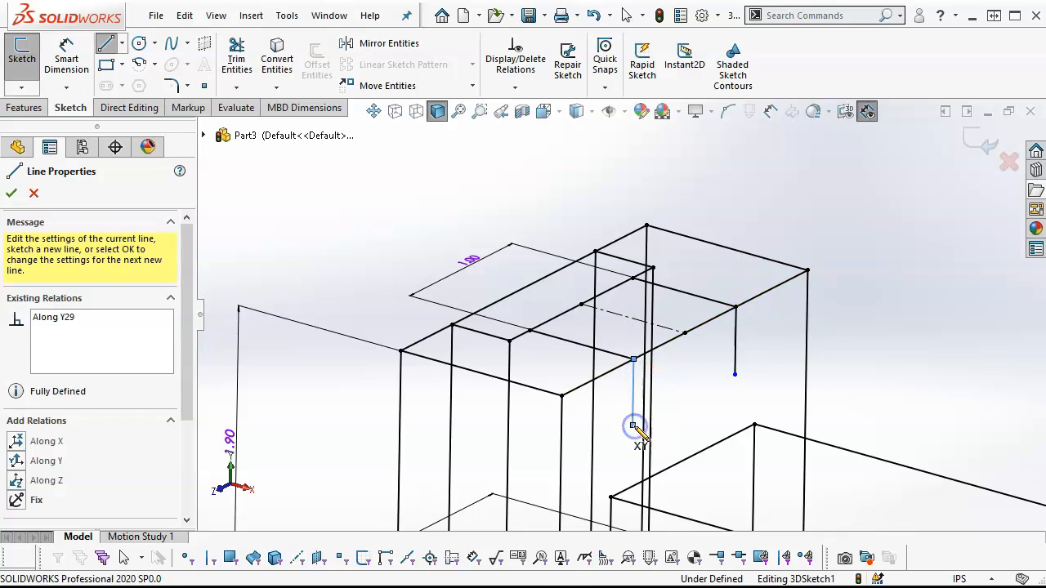
double_click(735, 376)
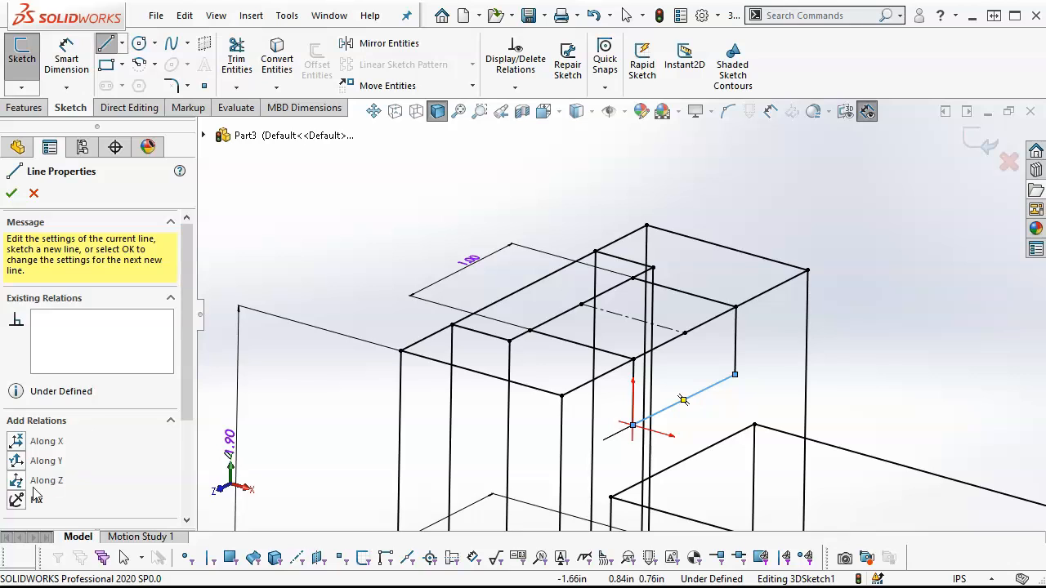
click(15, 480)
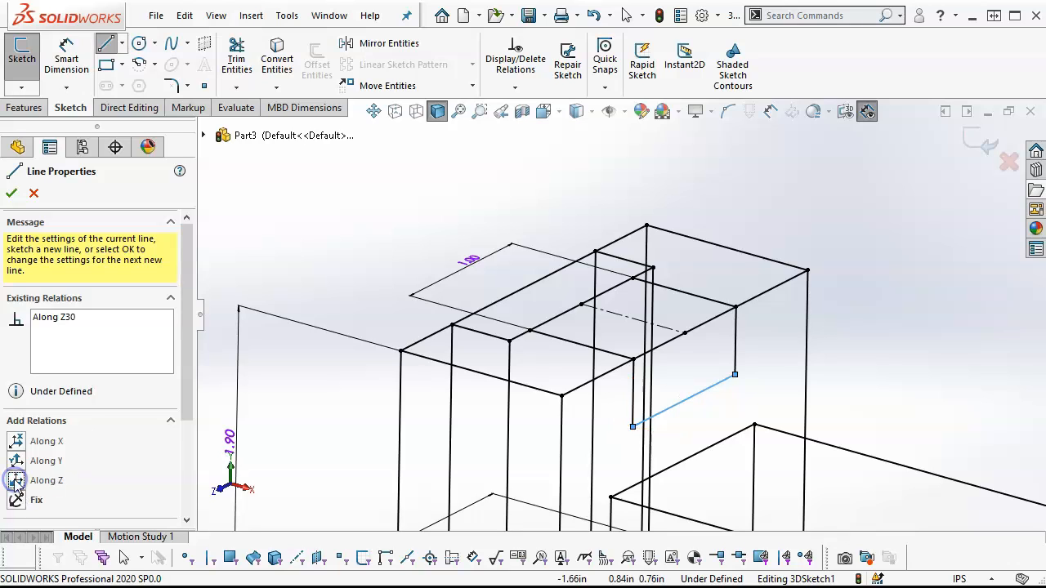
Dimension the rear vertical line of the top cut as 0.44 in
right_click(830, 171)
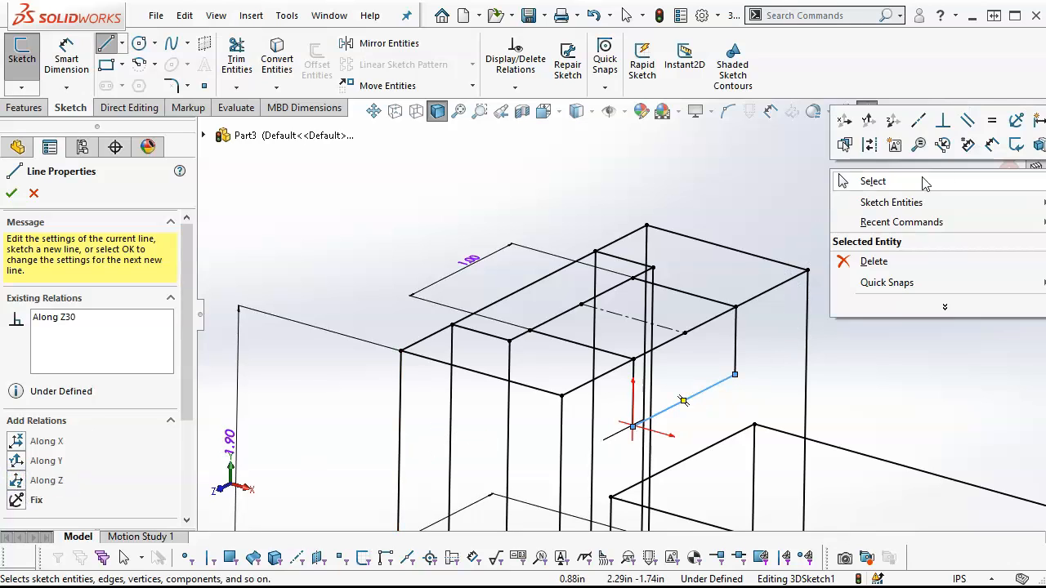
click(950, 144)
click(735, 345)
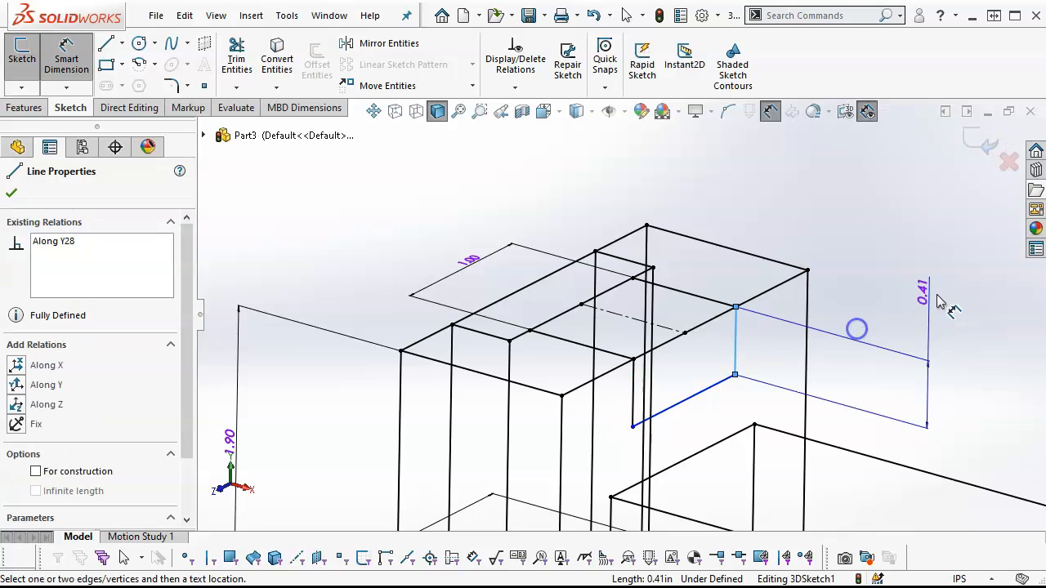
click(881, 325)
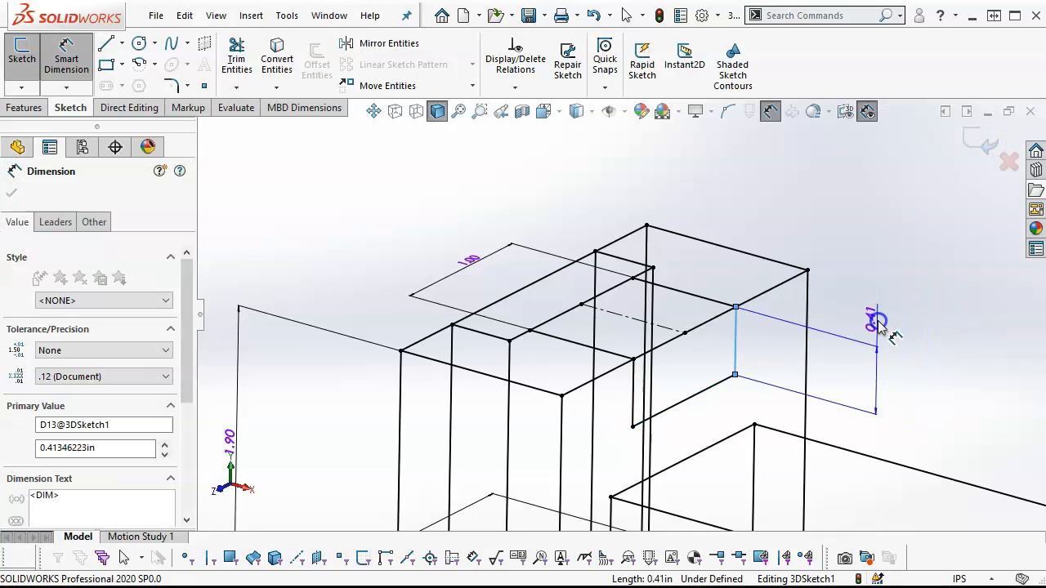
text(.44)
key(Return)
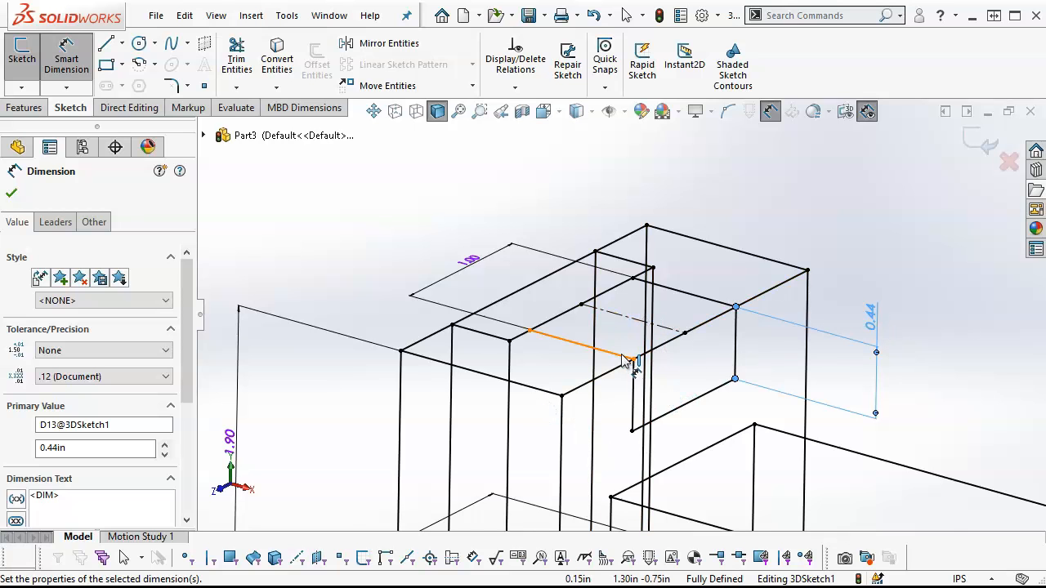
Finish the 3D sketch and inspect the complete wireframe
scroll(635, 362, down, 3)
scroll(684, 320, up, 3)
mouse_move(684, 319)
middle_down()
mouse_move(694, 291)
mouse_move(752, 294)
mouse_move(678, 302)
middle_up()
click(964, 149)
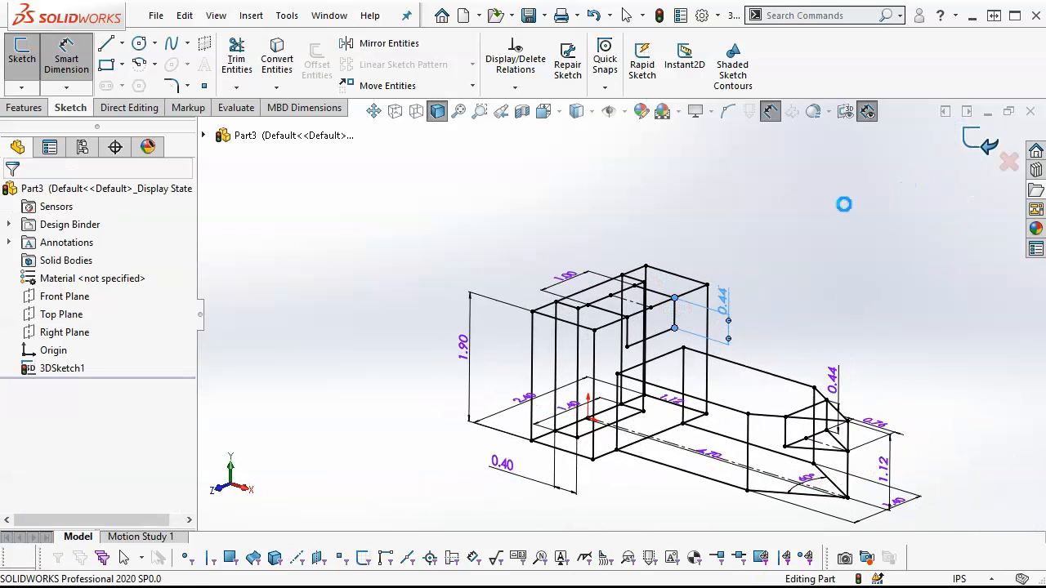
mouse_move(726, 264)
middle_down()
mouse_move(716, 292)
mouse_move(746, 437)
middle_up()
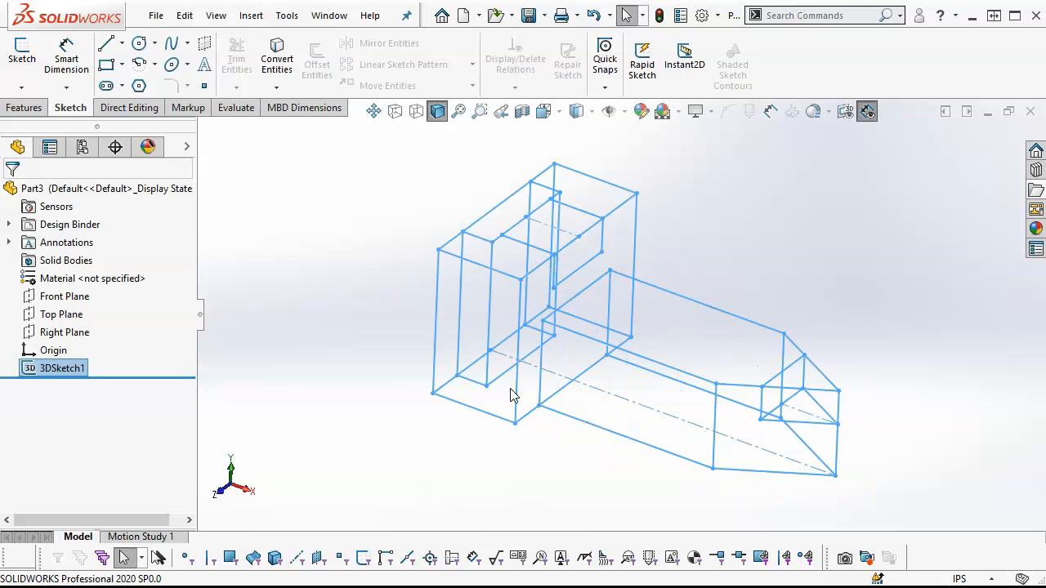
middle_drag(524, 417, 542, 451)
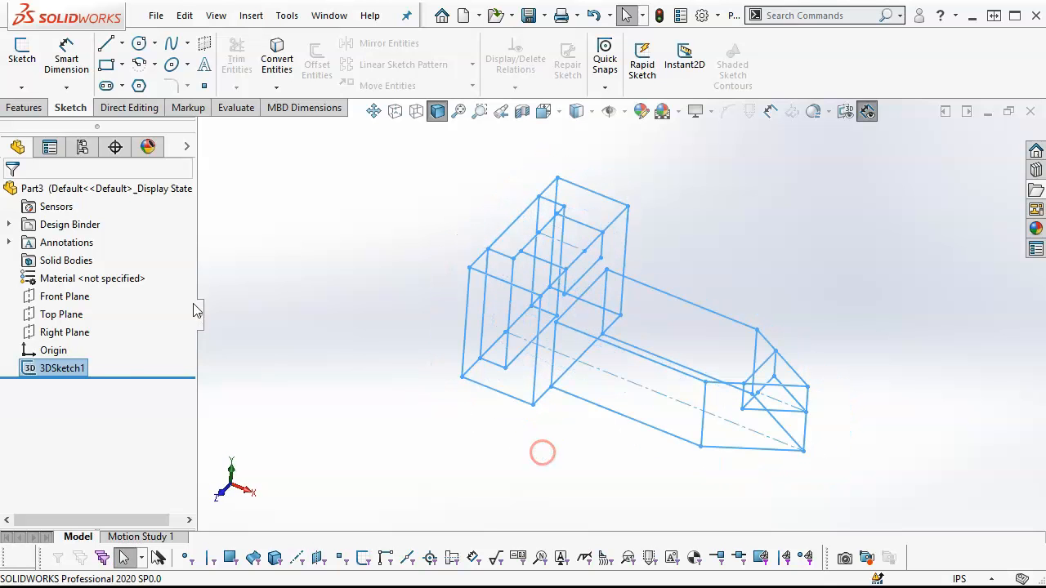
click(49, 317)
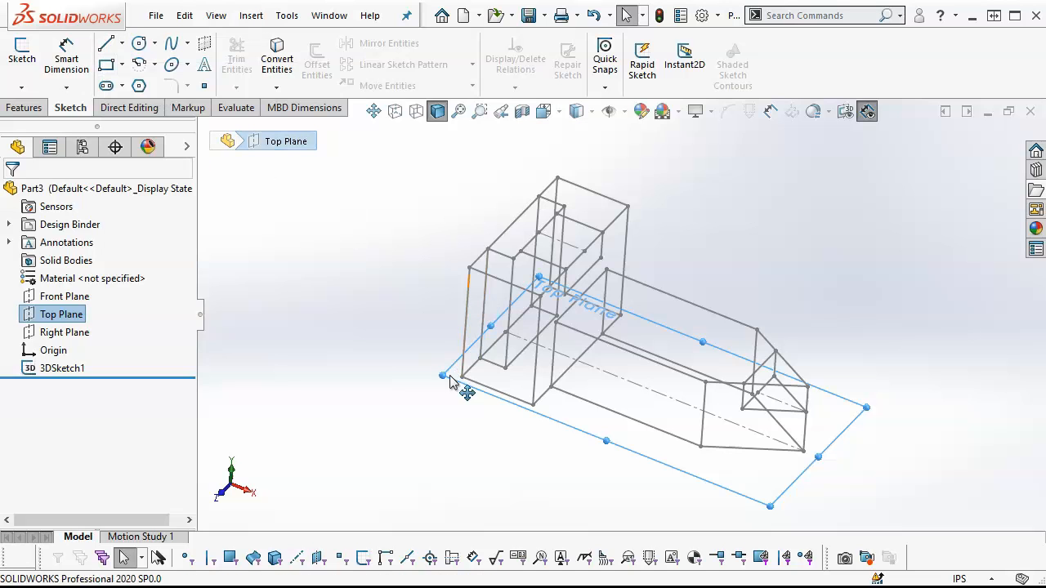
scroll(506, 367, down, 3)
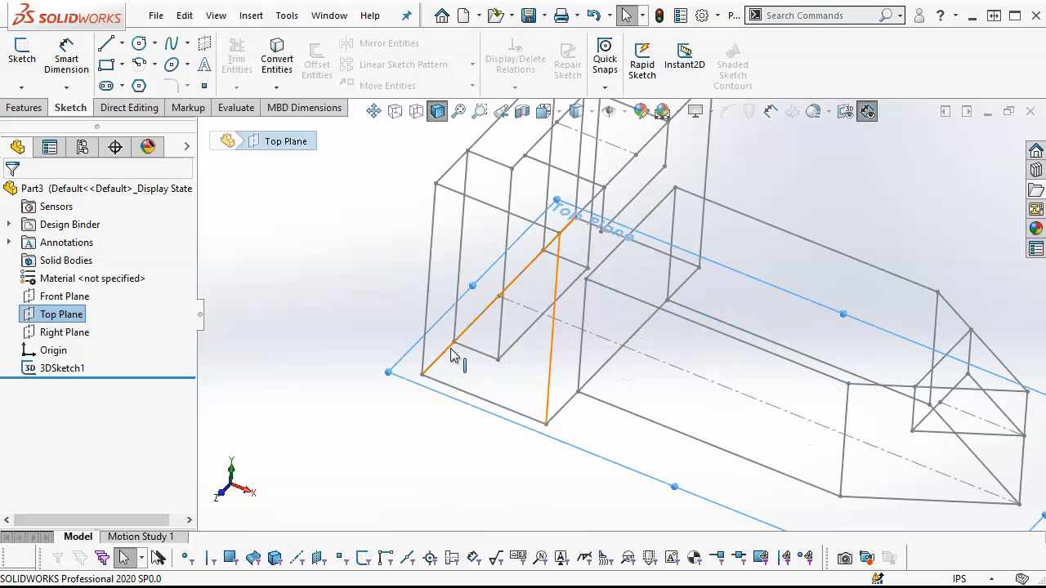
click(476, 398)
ctrl+click(568, 406)
ctrl+click(655, 255)
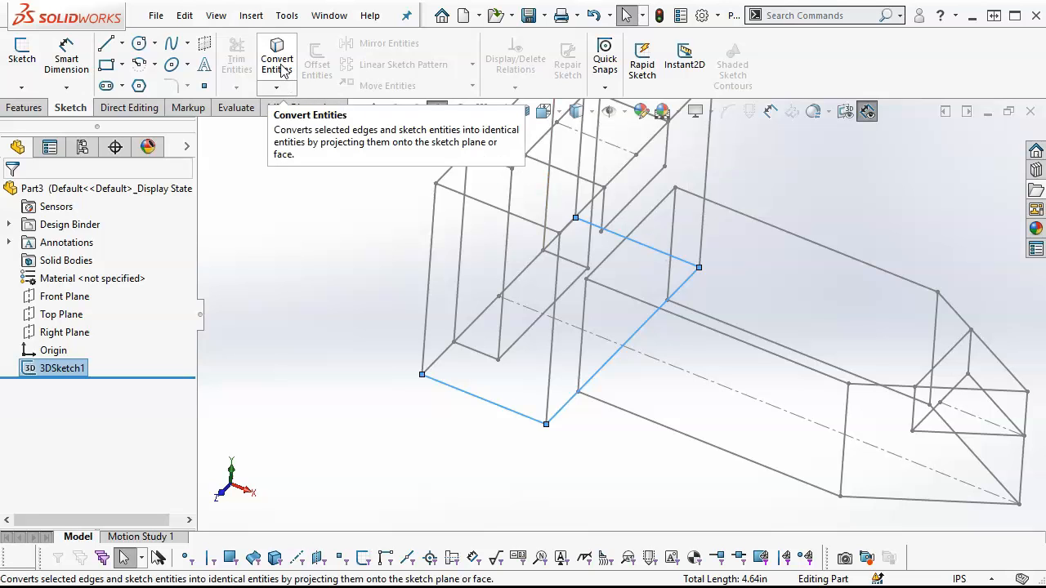
click(308, 234)
Start a sketch on the Top Plane and convert the box's front and rear base edges and the base edge beside the pointed block
click(61, 315)
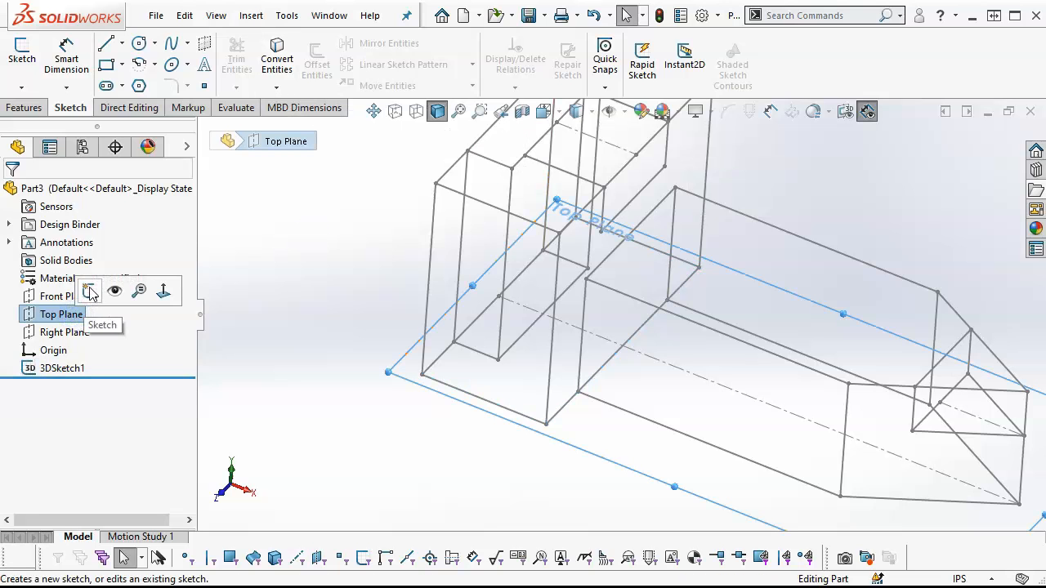
click(89, 291)
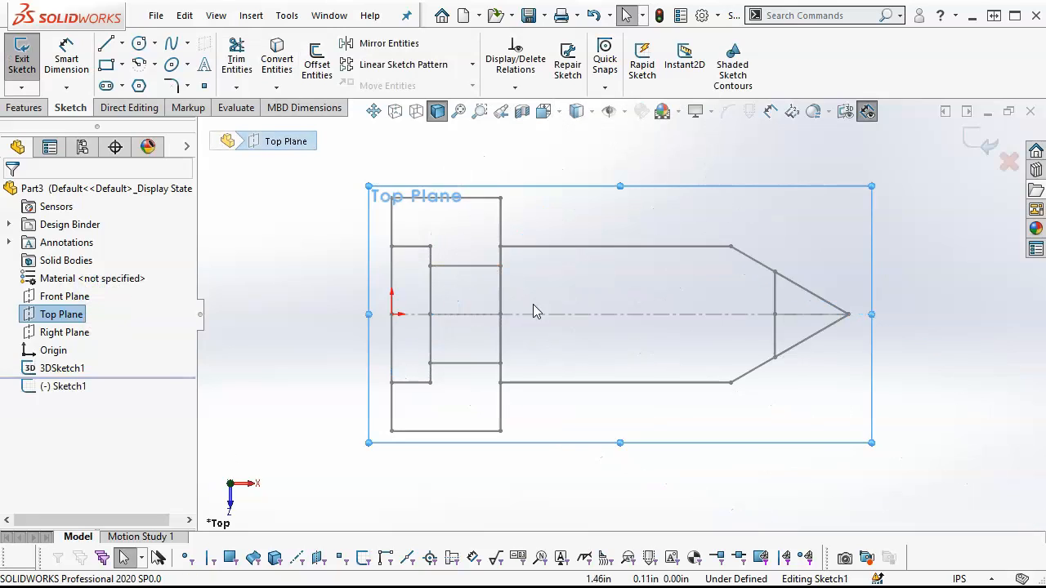
middle_drag(575, 406, 566, 221)
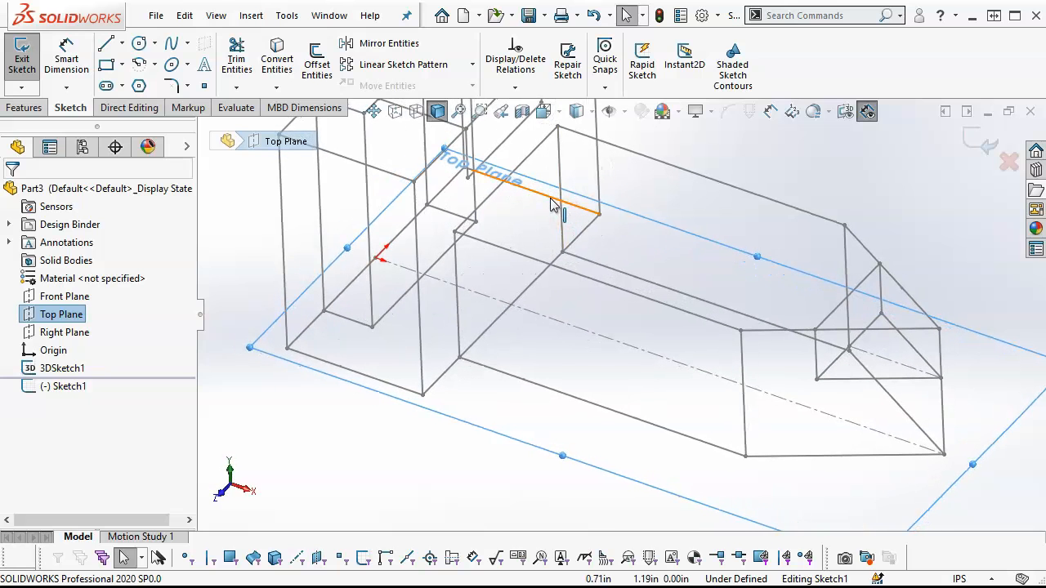
click(552, 204)
ctrl+click(533, 284)
ctrl+click(387, 386)
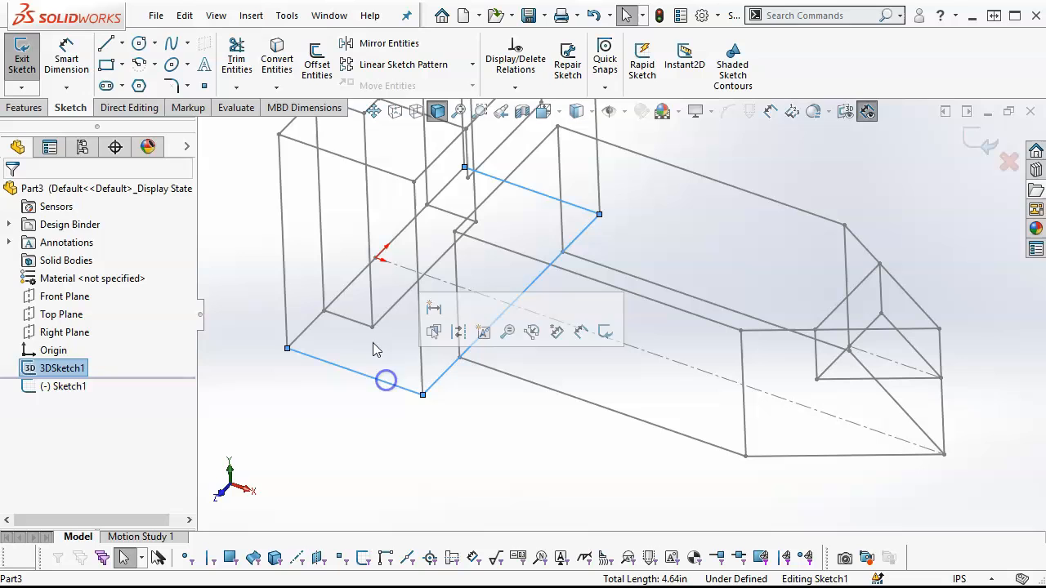
click(275, 59)
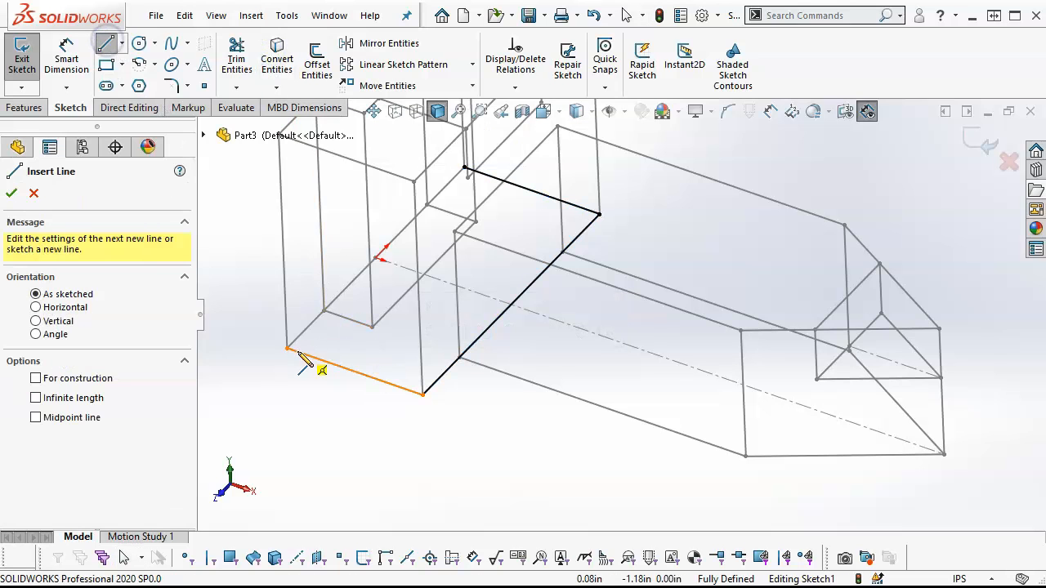
Draw two 0.50 in lines along the box's slotted base edge, each from an outer corner to the nearest slot corner
drag(287, 349, 318, 313)
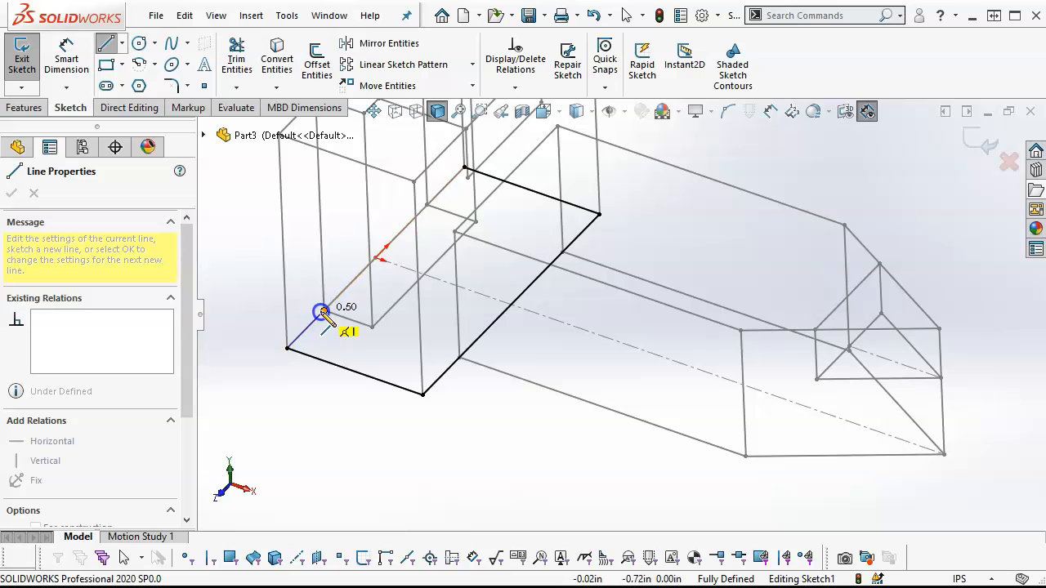
click(323, 311)
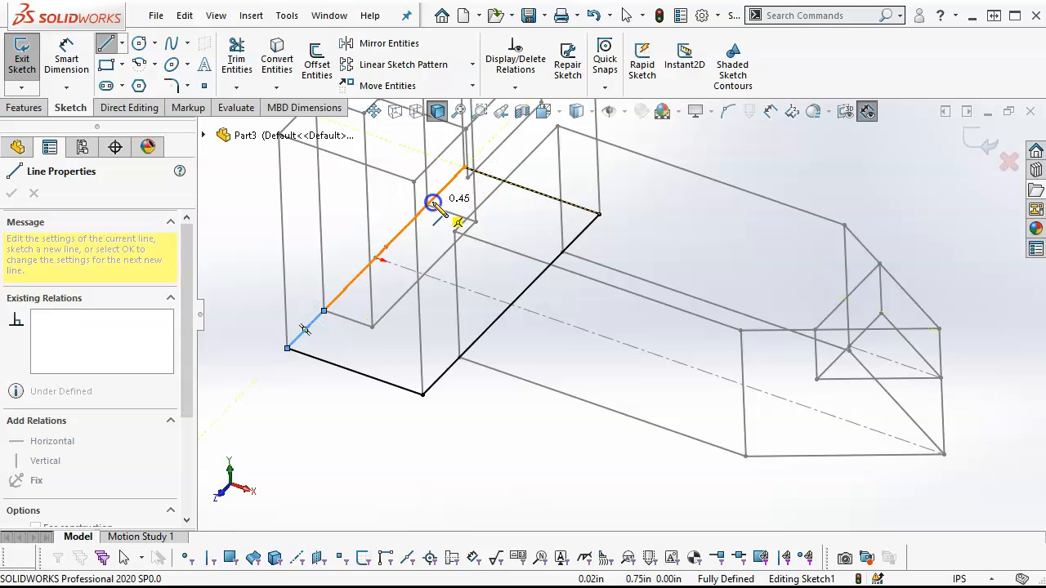
click(431, 204)
right_click(243, 195)
click(258, 206)
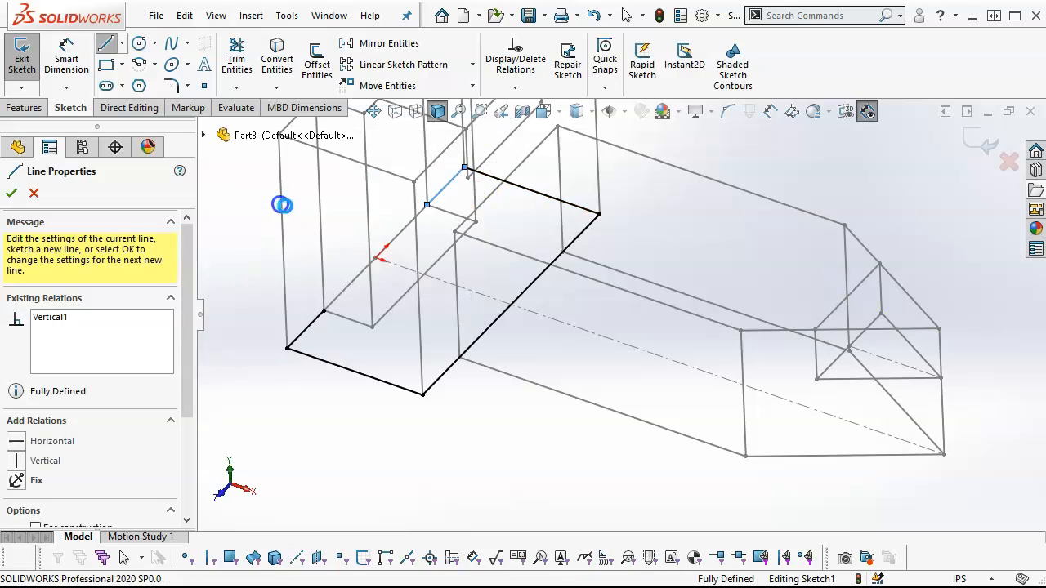
Convert the slot's three base edges from the 3D sketch to close the box outline
click(351, 319)
ctrl+click(381, 314)
ctrl+click(458, 214)
click(277, 52)
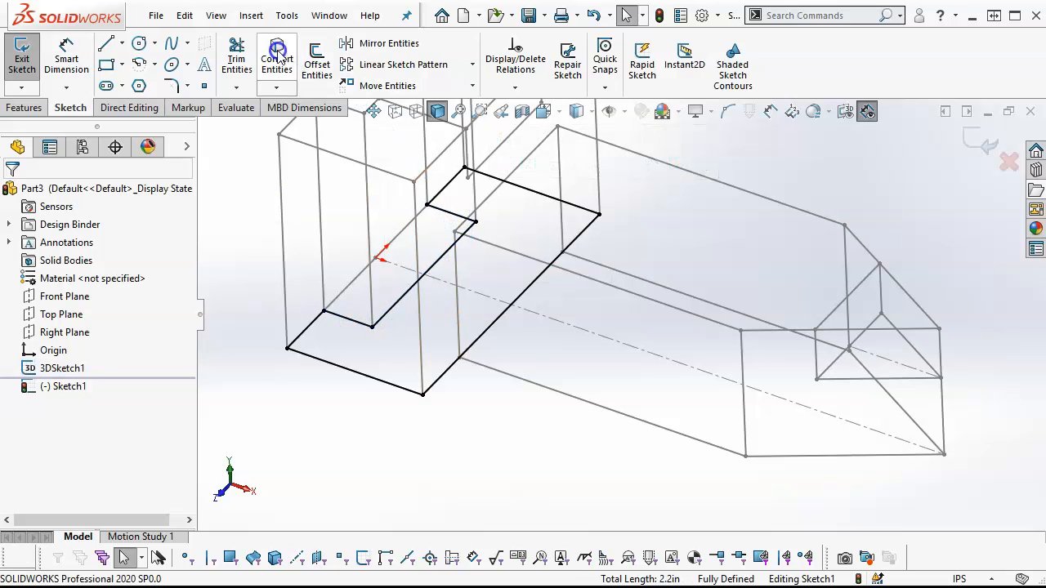
Extrude the slotted outline with the Up To Vertex end condition to a top corner of the box wireframe
scroll(332, 229, up, 2)
click(24, 107)
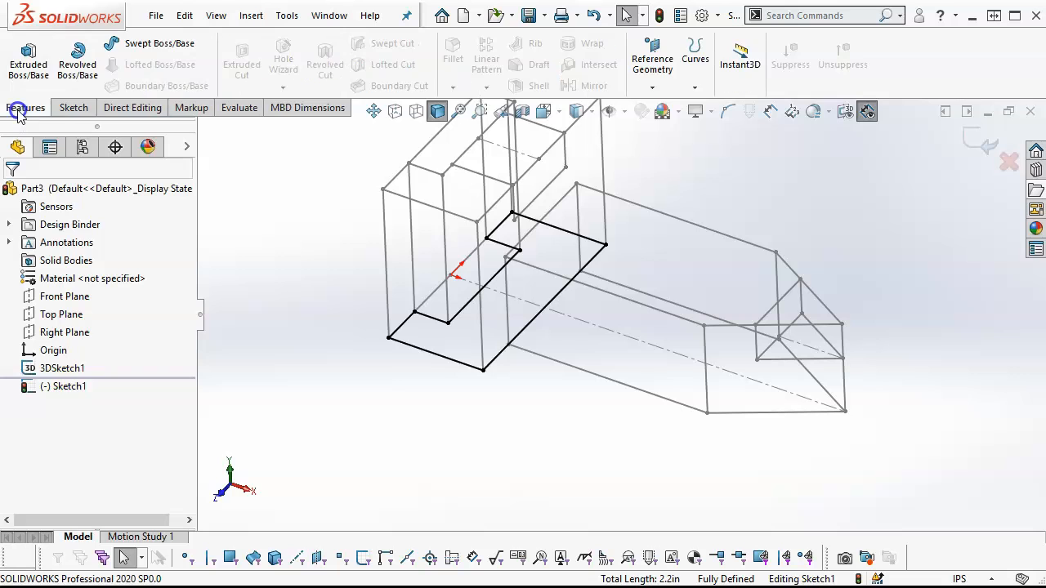
click(27, 62)
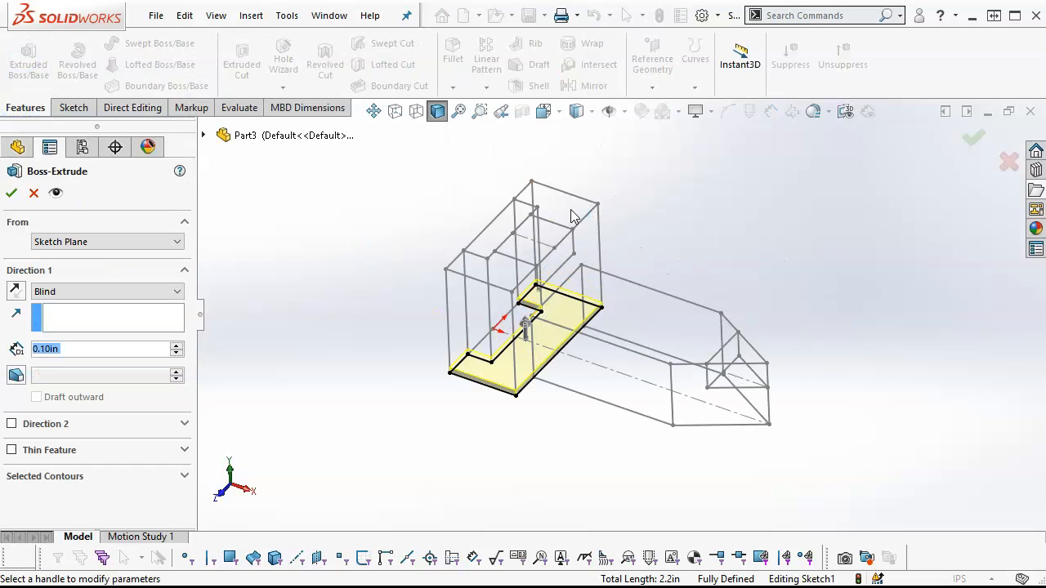
scroll(584, 237, down, 2)
scroll(598, 268, up, 1)
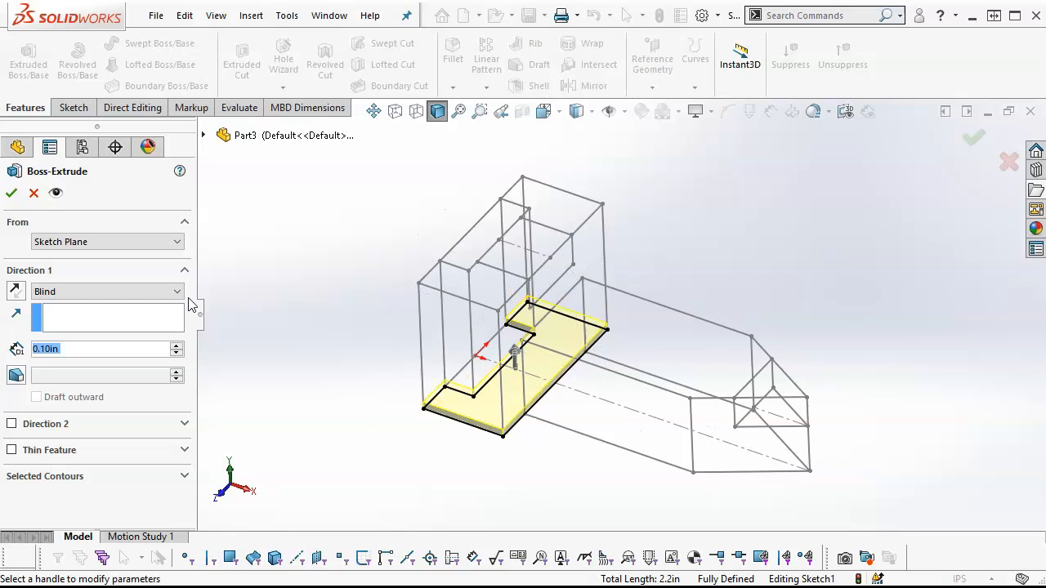
click(130, 292)
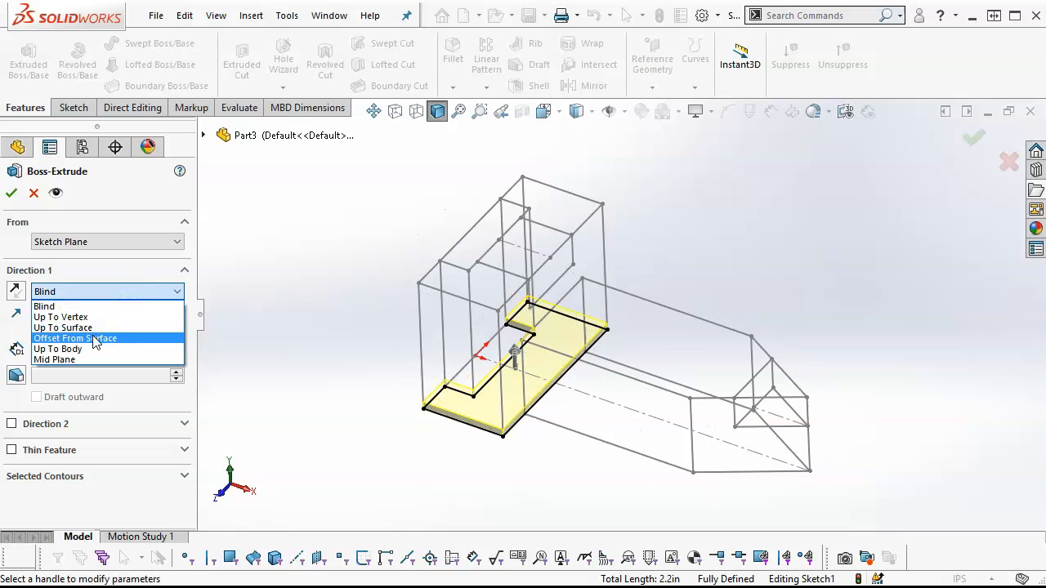
click(420, 285)
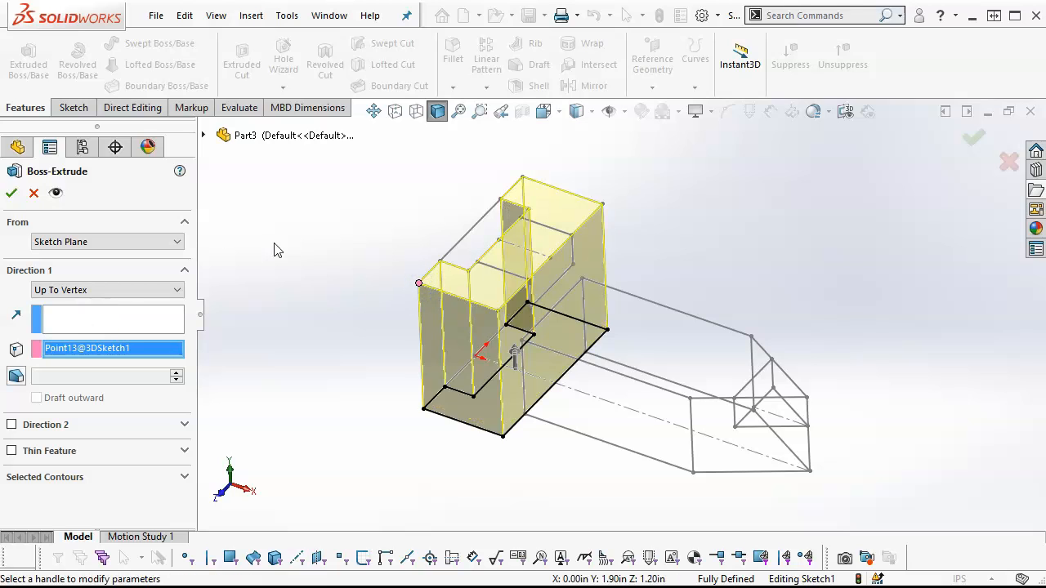
click(11, 194)
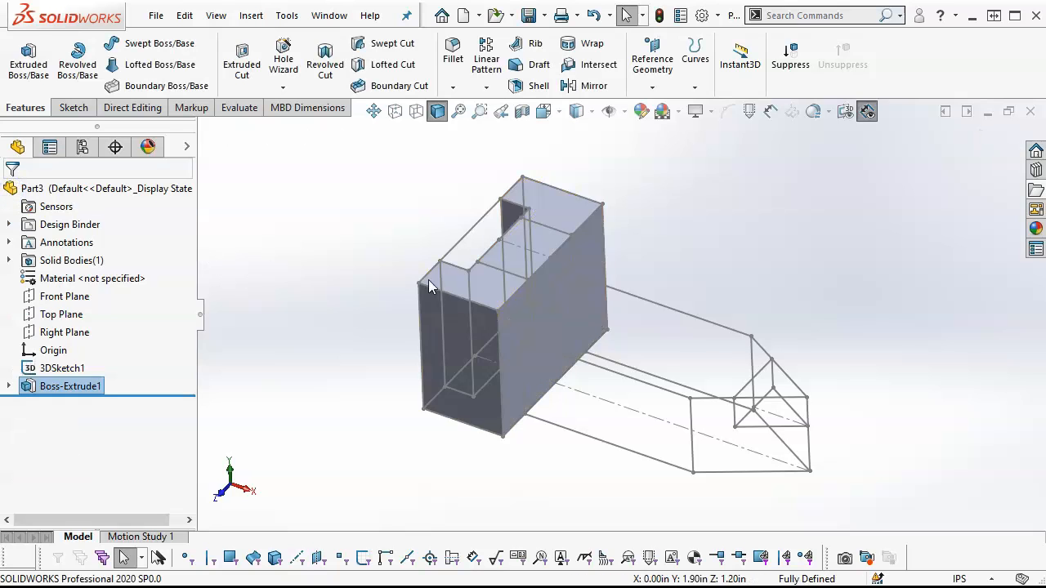
Start a sketch on the box's top face and draw a corner rectangle over the wireframe outline of the top cut
click(584, 223)
click(649, 161)
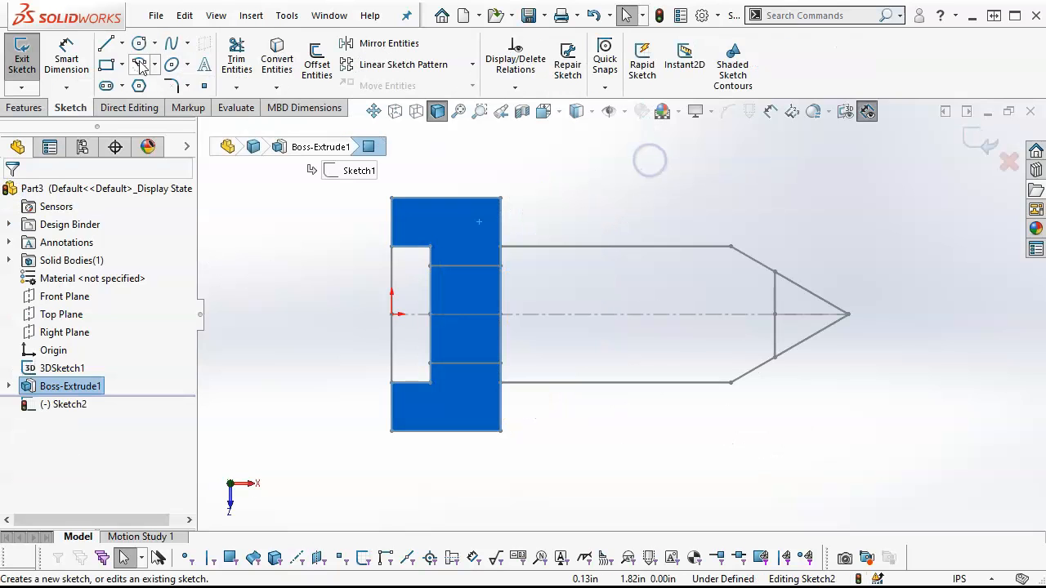
click(107, 65)
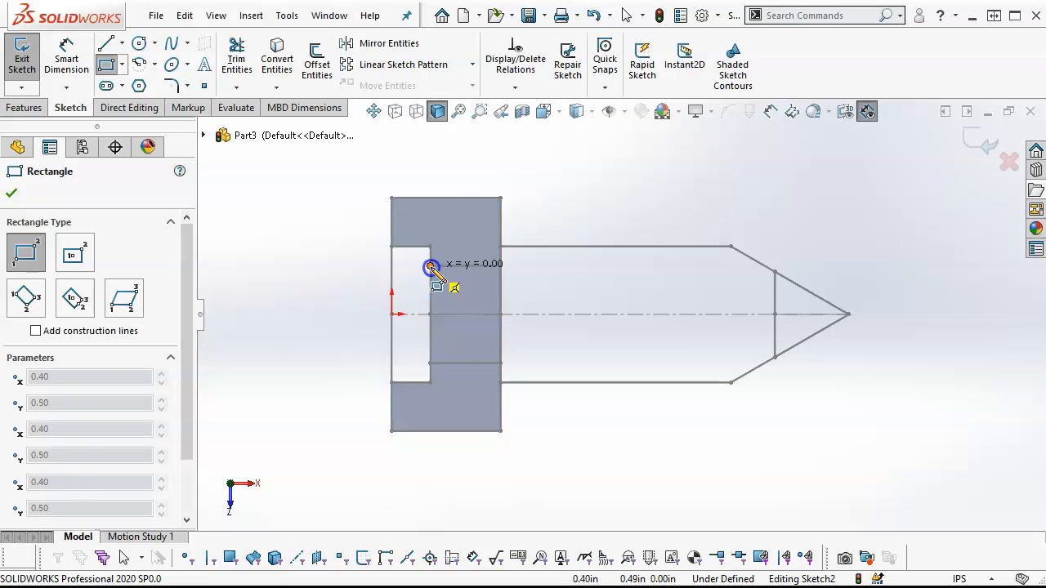
click(499, 362)
middle_drag(561, 343, 474, 164)
mouse_move(569, 252)
middle_down()
mouse_move(624, 273)
mouse_move(635, 187)
mouse_move(621, 220)
mouse_move(633, 236)
mouse_move(634, 193)
mouse_move(612, 250)
middle_up()
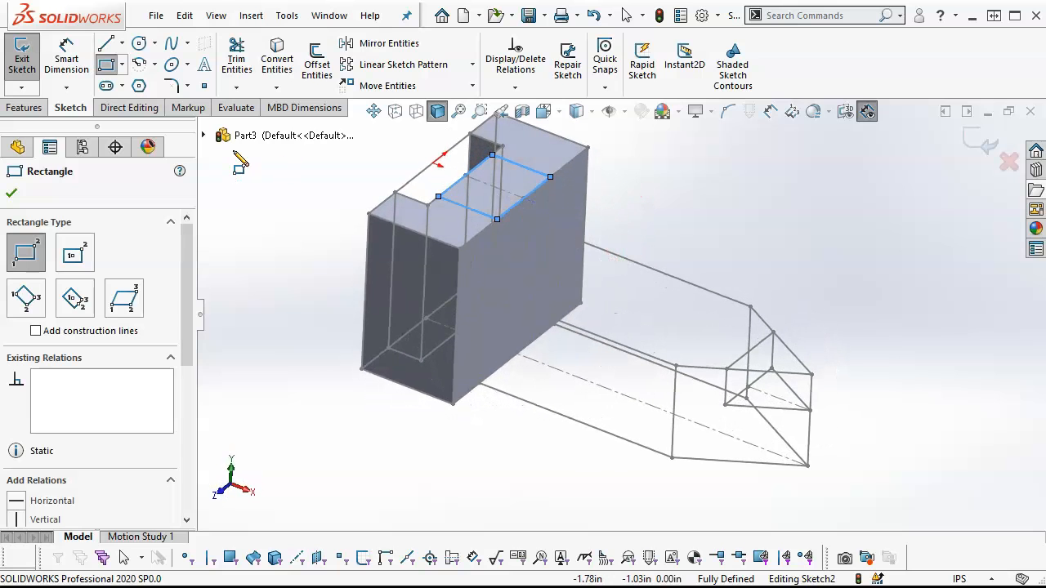
Cut the rectangle down into the box using Up To Vertex, ending at a lower corner of the top-cut wireframe
click(24, 107)
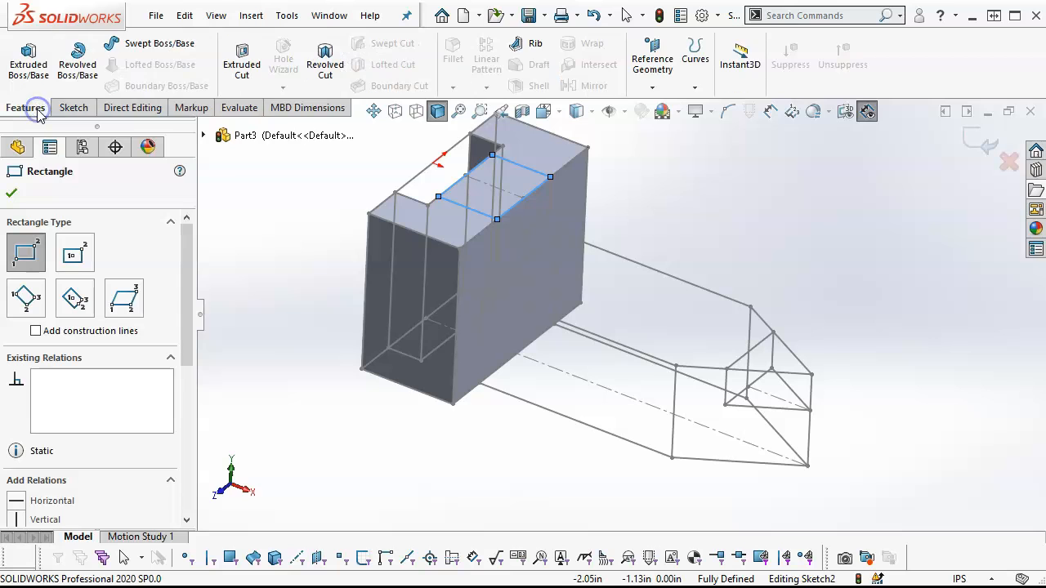
click(234, 65)
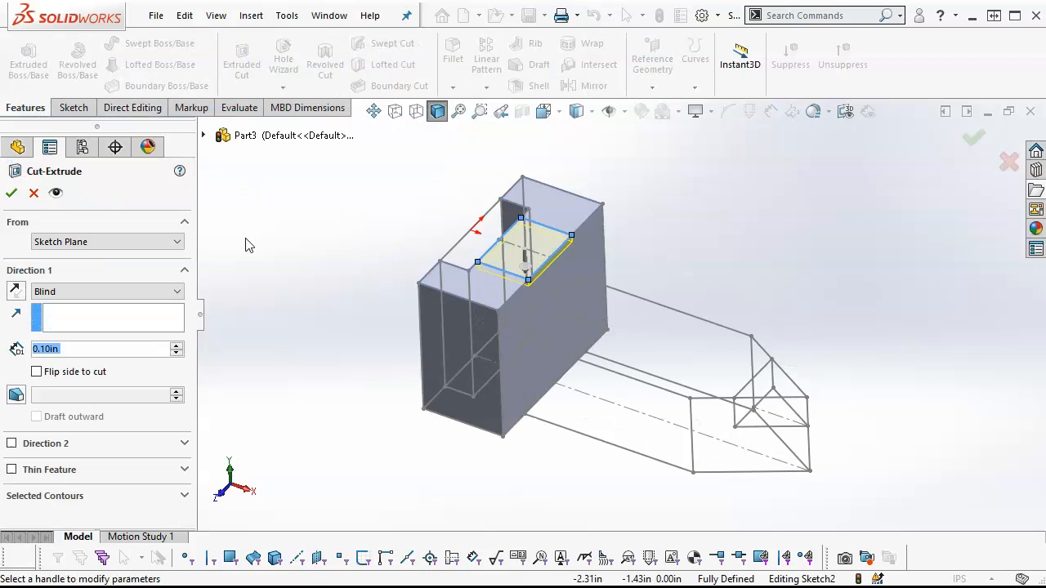
scroll(580, 283, down, 3)
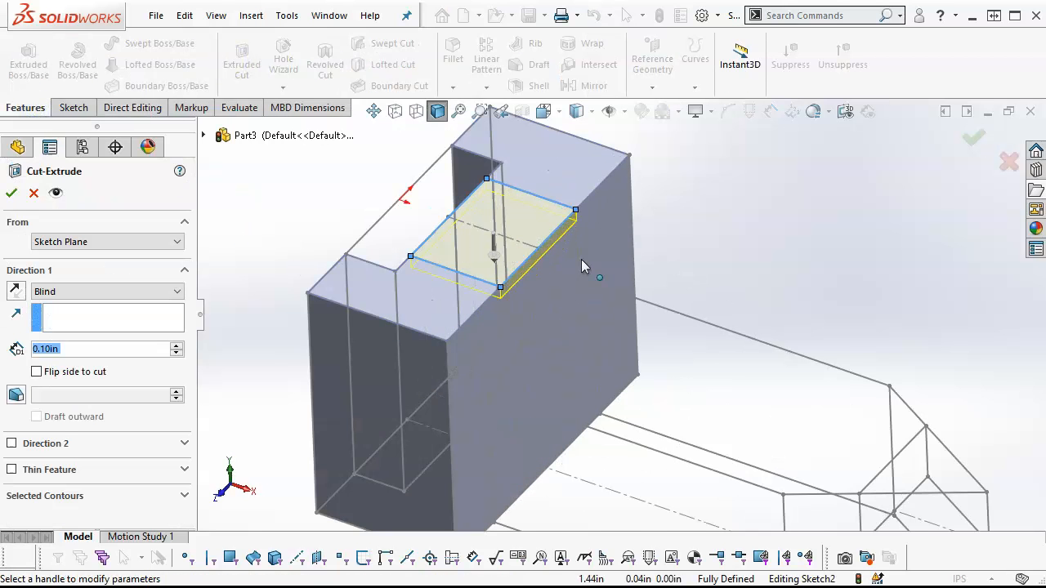
middle_drag(581, 270, 513, 272)
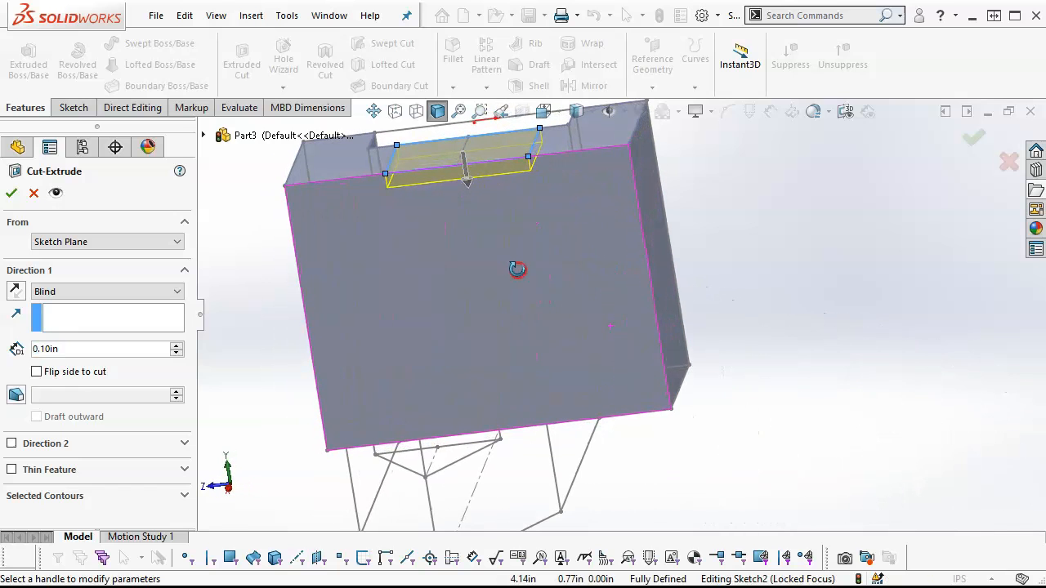
click(394, 237)
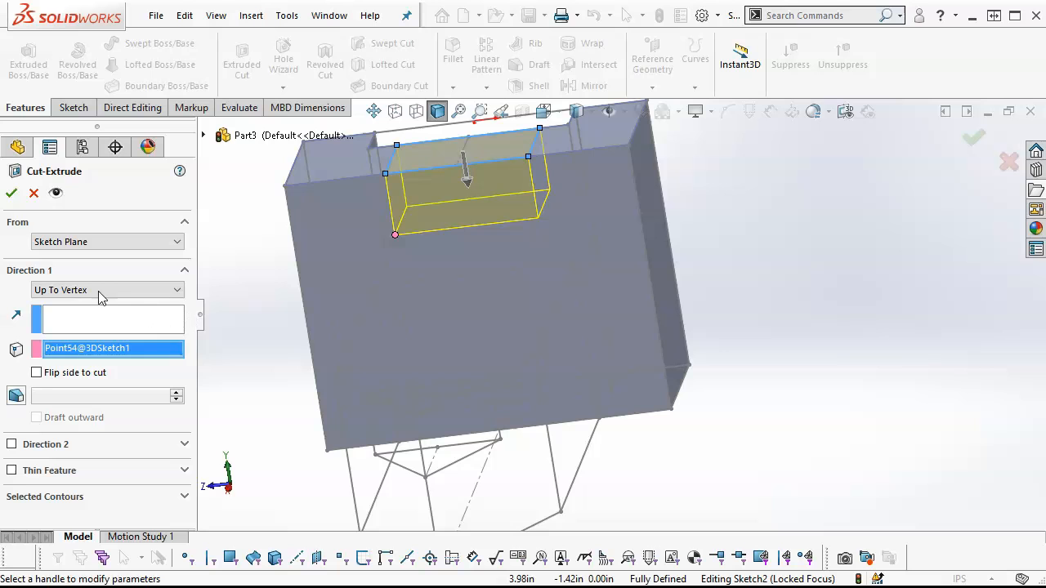
click(12, 193)
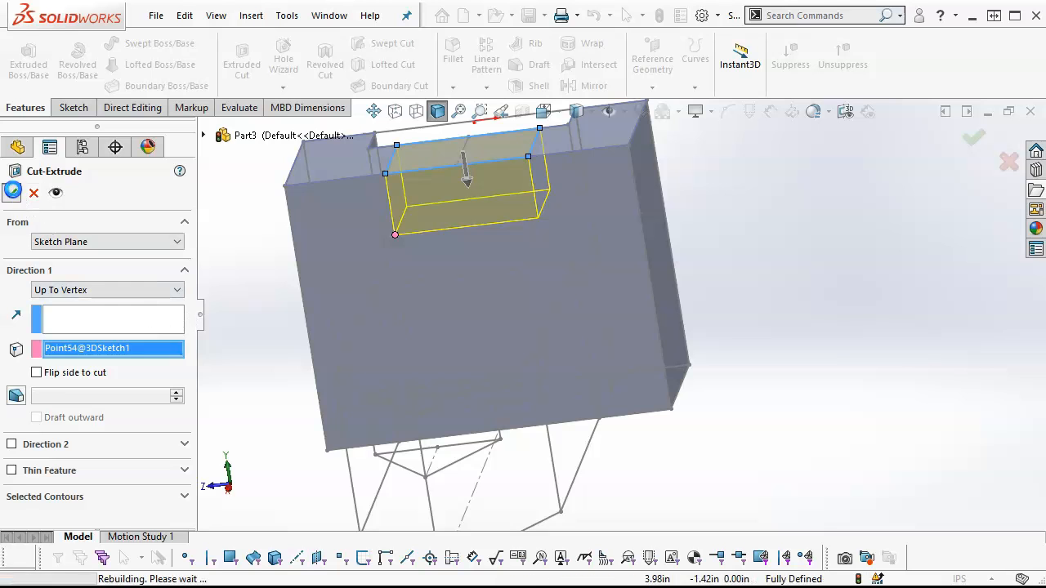
scroll(490, 324, up, 4)
middle_drag(651, 411, 719, 455)
scroll(539, 400, down, 2)
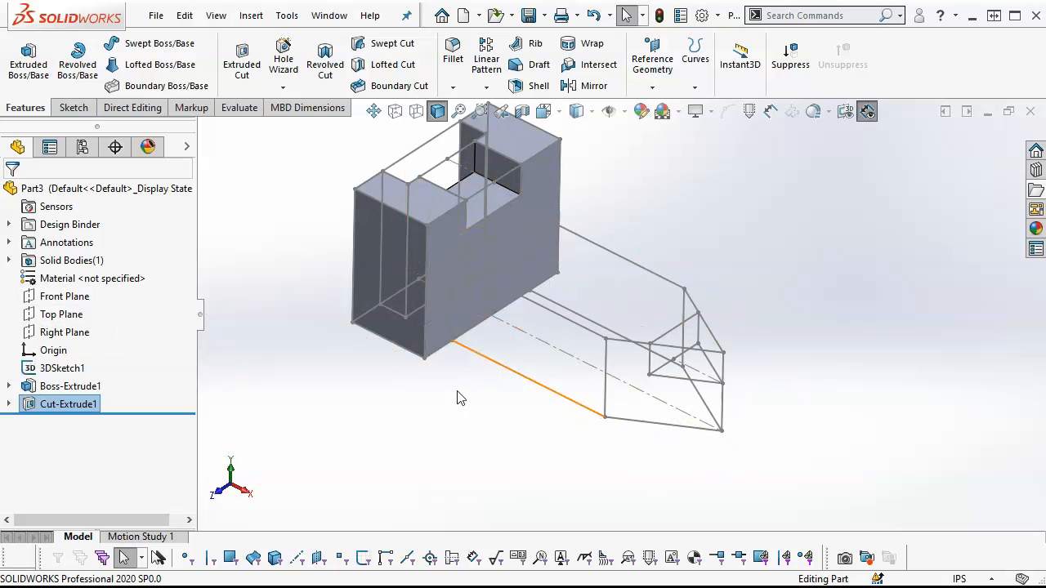
click(32, 72)
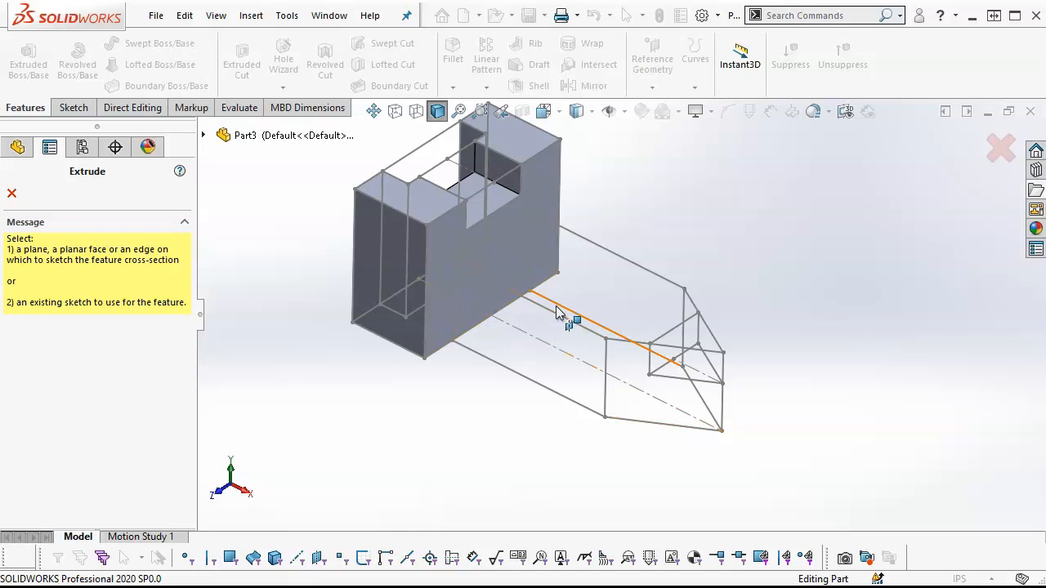
click(523, 380)
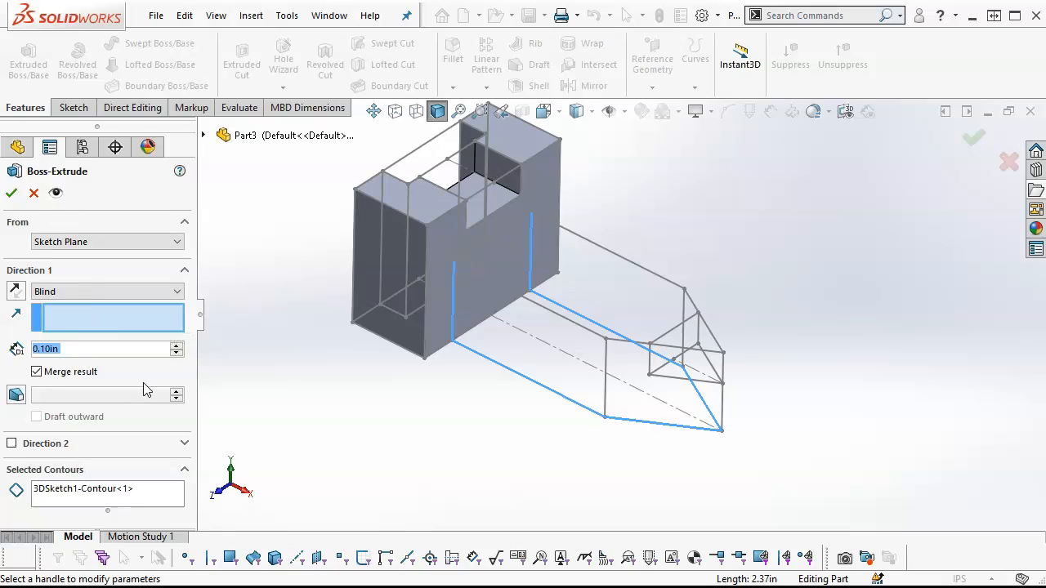
click(33, 194)
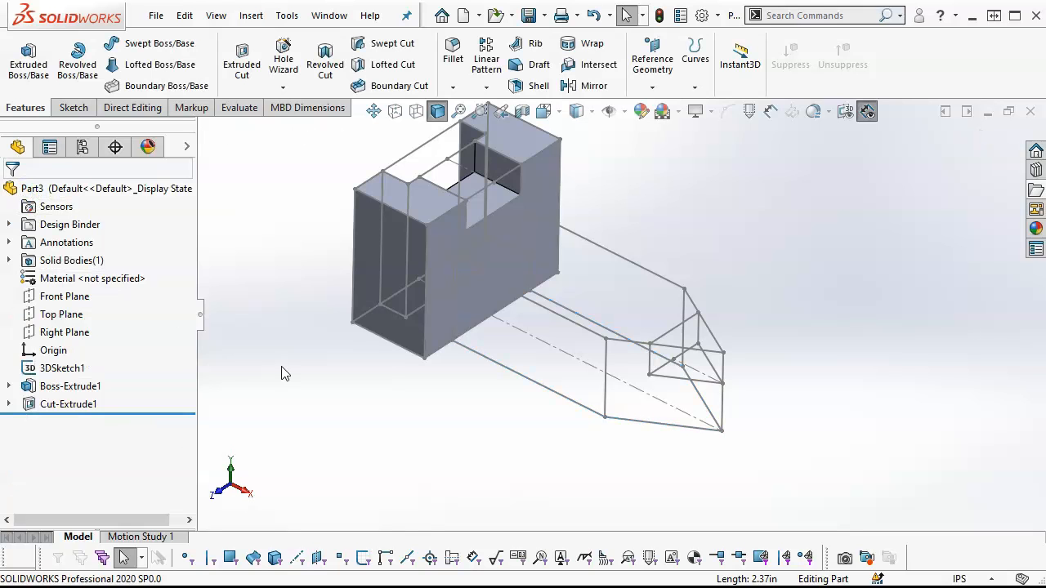
click(28, 64)
right_click(258, 274)
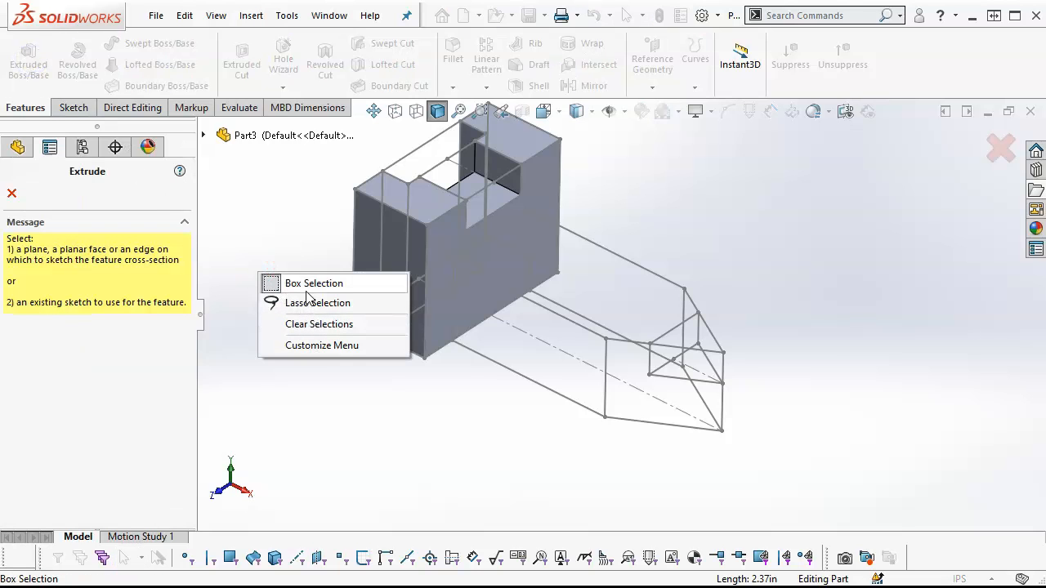
click(12, 194)
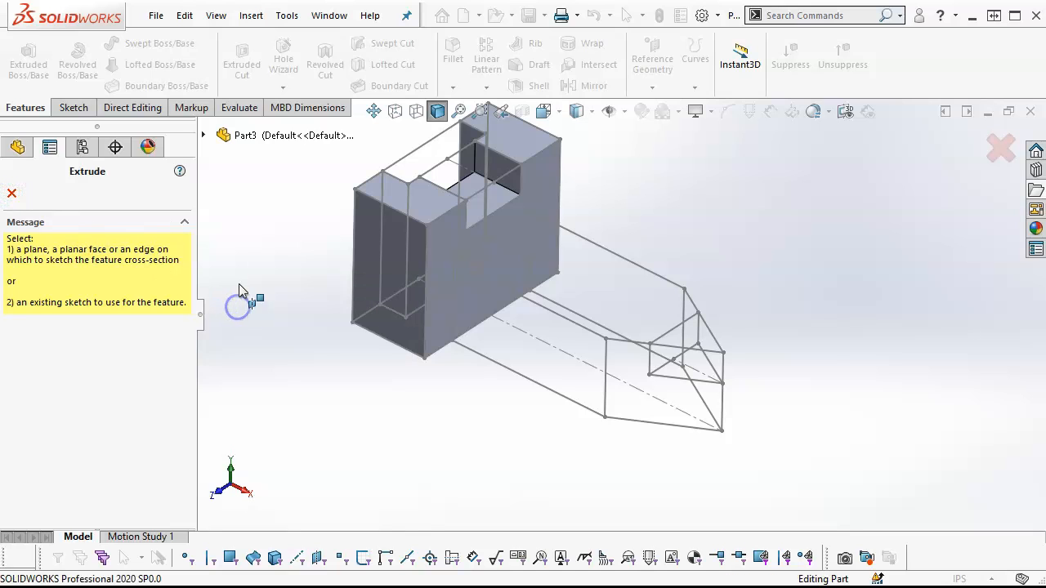
click(12, 194)
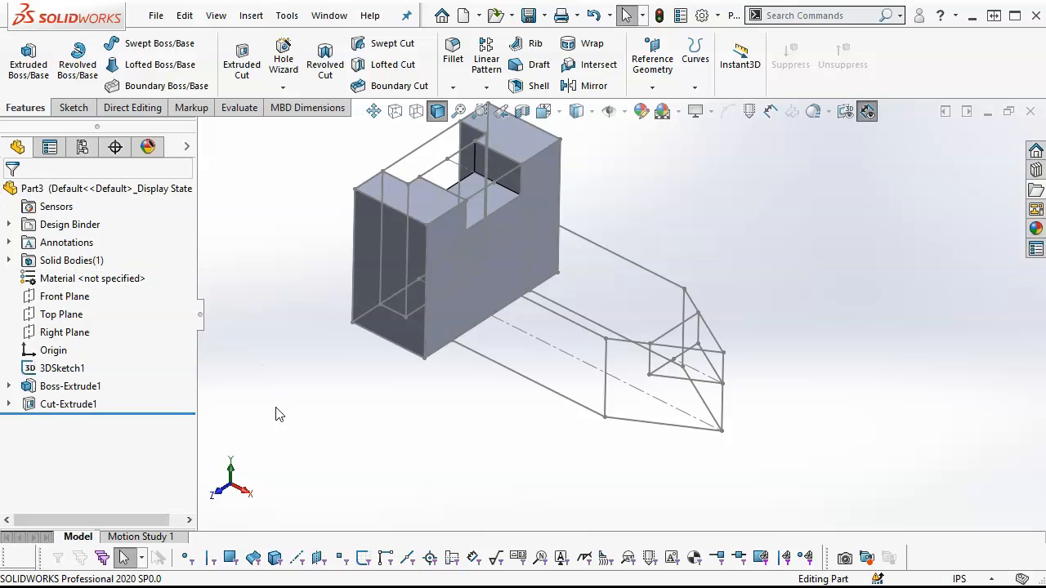
Start a sketch on the Top Plane and convert the pointed block's four base edges and the adjoining box base edge
click(69, 314)
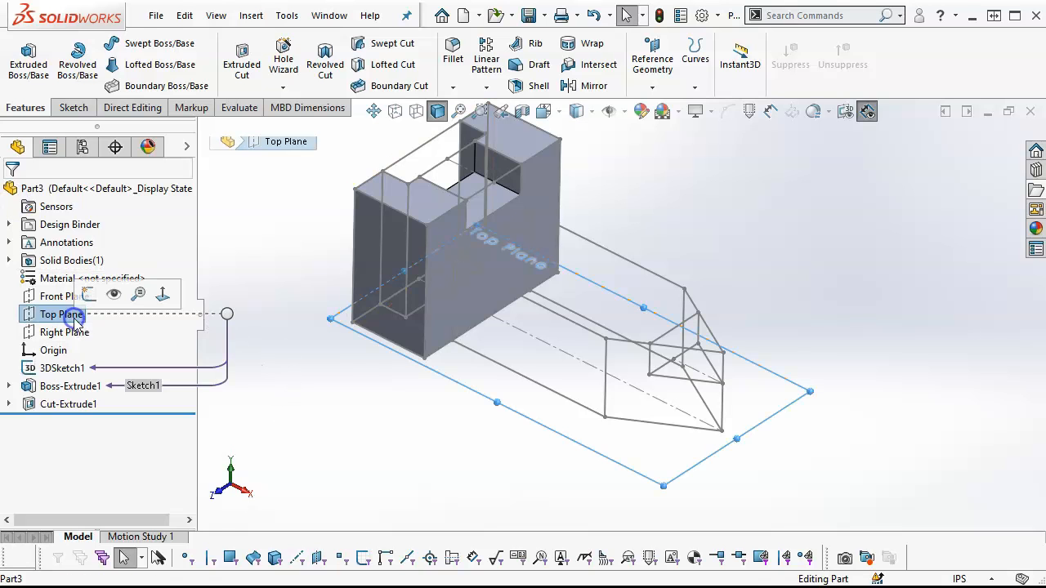
click(90, 294)
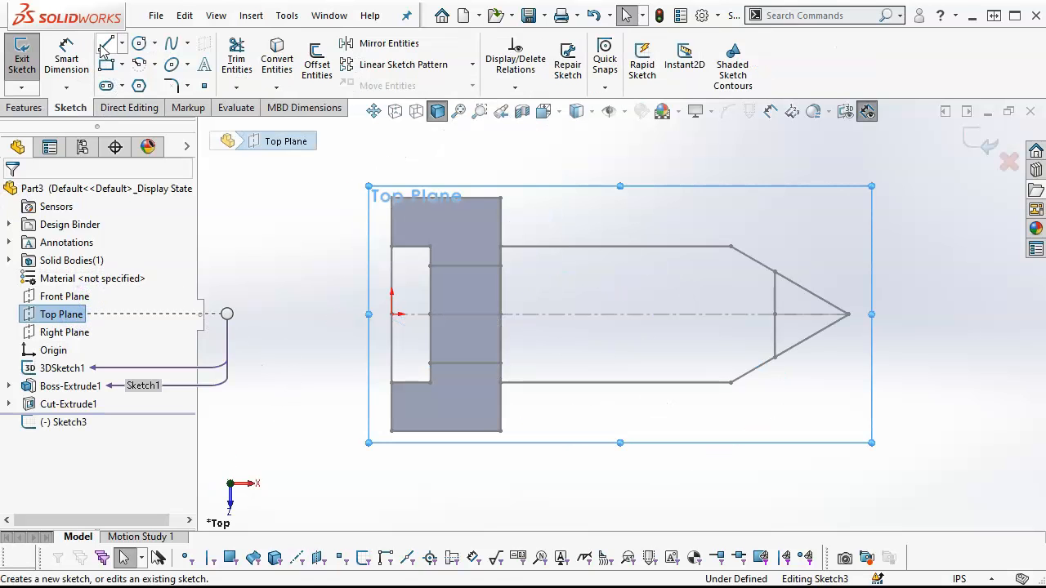
mouse_move(574, 214)
middle_down()
mouse_move(624, 223)
mouse_move(590, 176)
mouse_move(576, 181)
middle_up()
click(608, 295)
ctrl+click(827, 397)
ctrl+click(815, 415)
ctrl+click(658, 426)
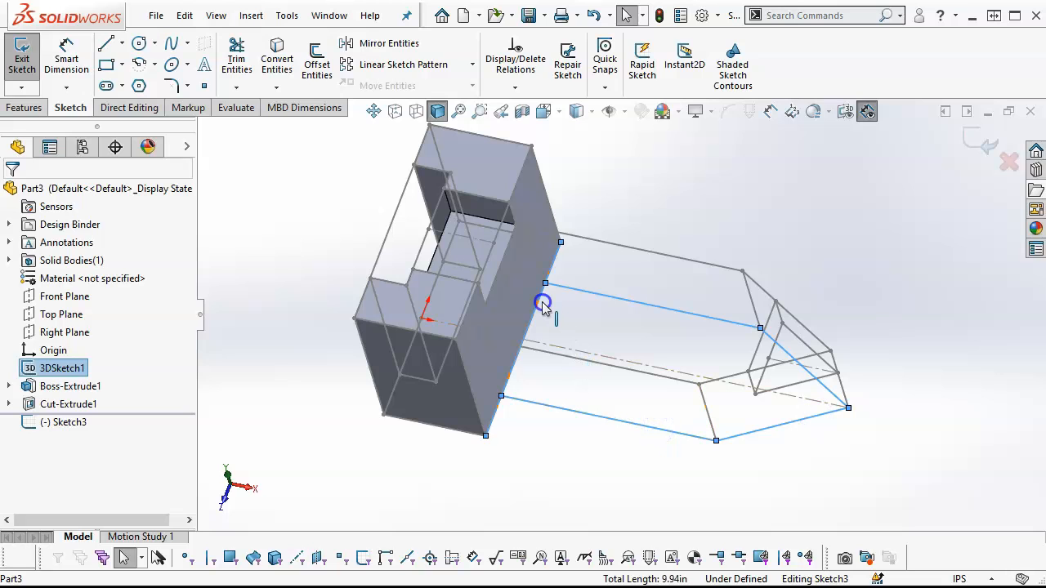
click(276, 51)
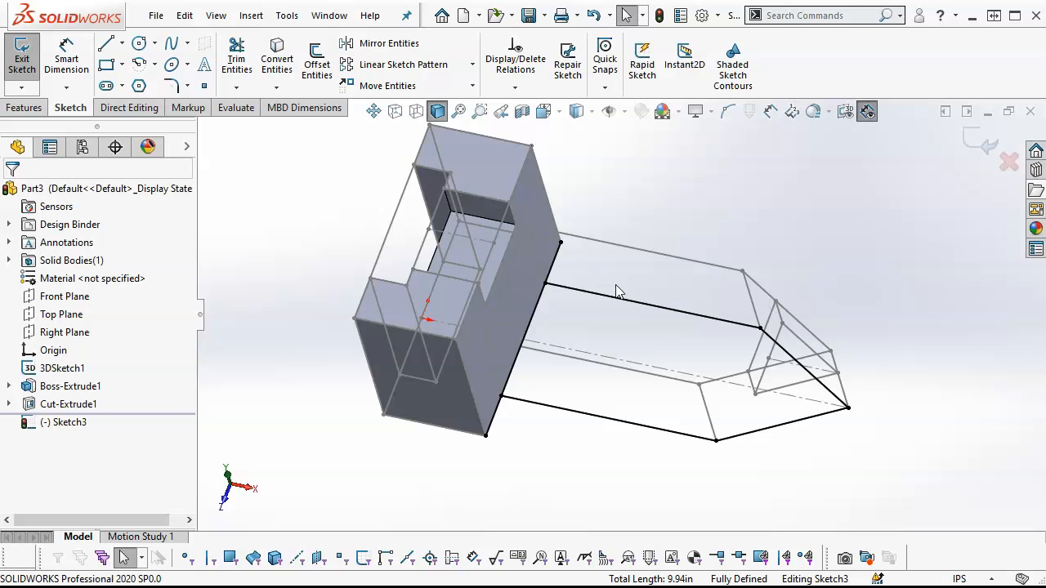
Shorten the converted box edge at both ends so it meets the pointed block's two side edges
mouse_move(595, 309)
middle_down()
mouse_move(644, 263)
mouse_move(612, 241)
mouse_move(613, 281)
middle_up()
drag(586, 265, 560, 299)
drag(468, 417, 493, 385)
click(495, 449)
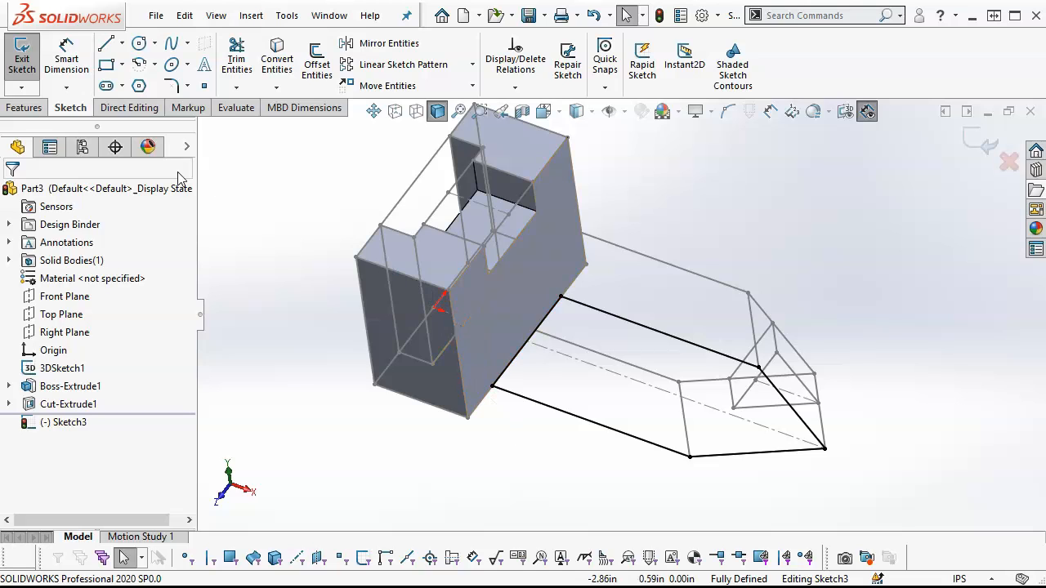
Extrude the pointed outline upward using Up To Vertex, ending at the wireframe's upper tip vertex, with the result merged
click(24, 111)
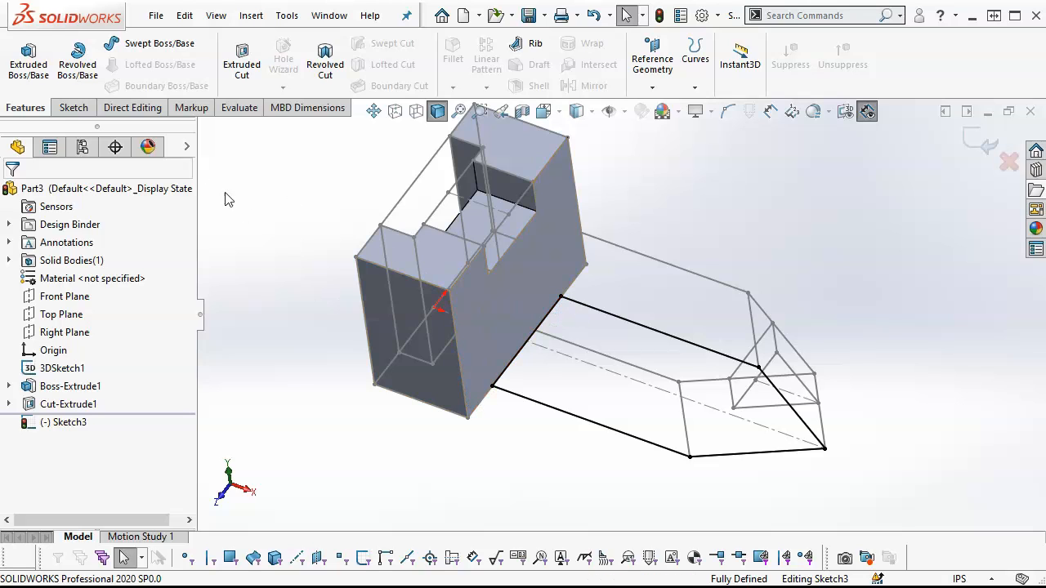
click(28, 59)
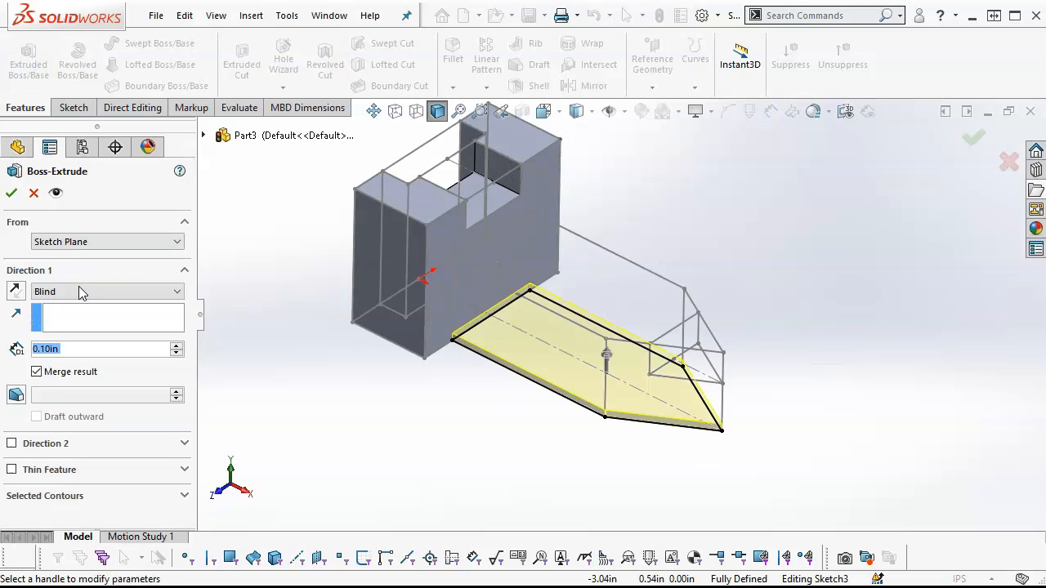
click(79, 292)
click(81, 325)
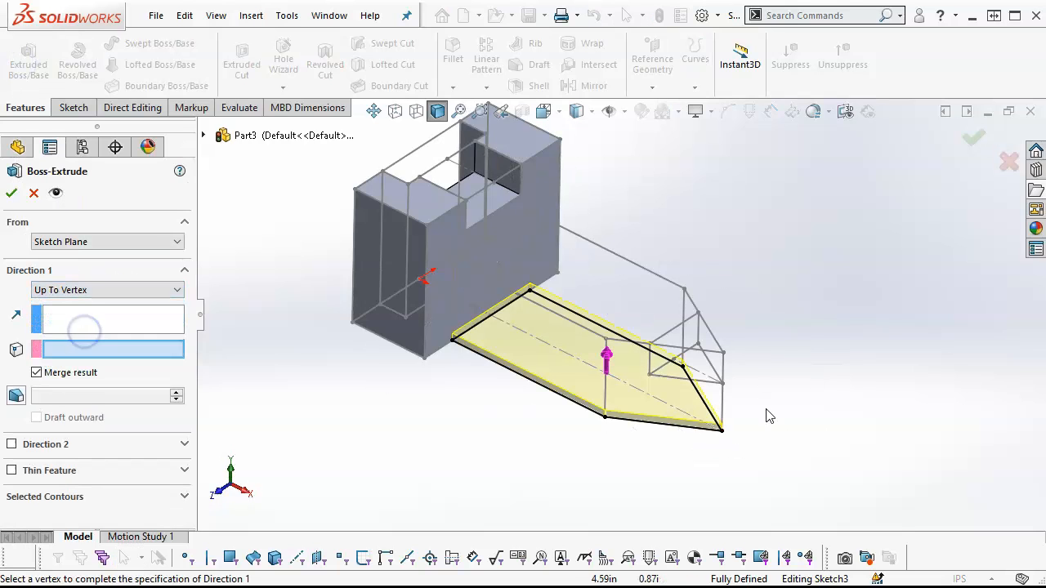
click(723, 352)
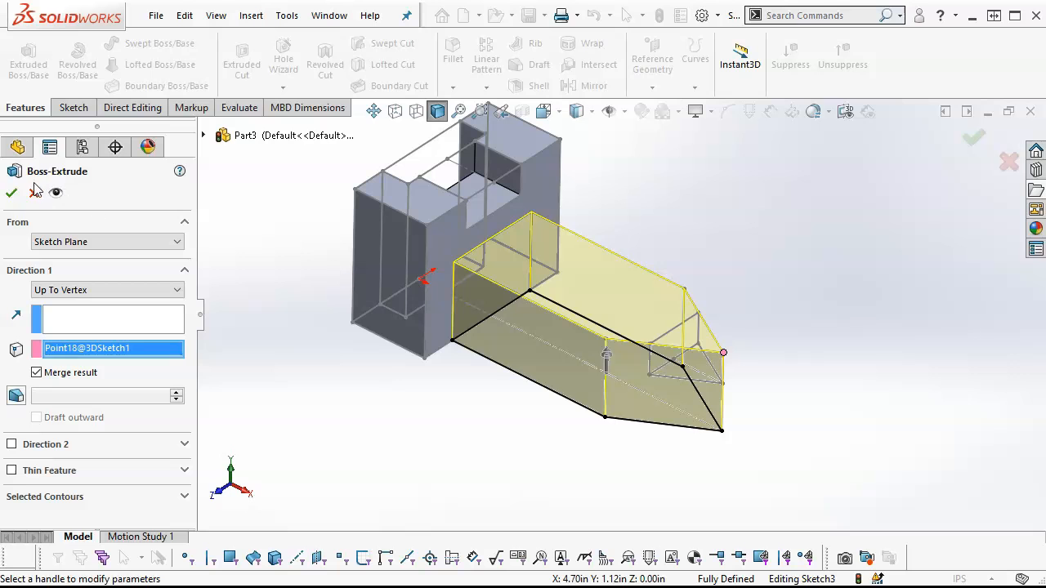
click(10, 194)
Start a sketch on the pointed block's top face and draw a closed triangle over the wireframe outline of the tip notch
click(616, 291)
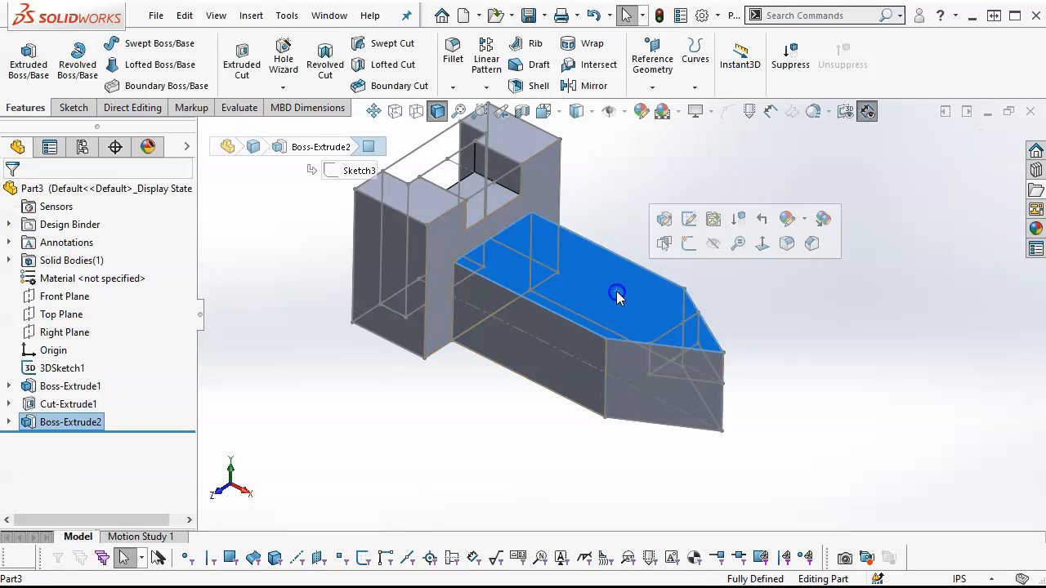
click(663, 243)
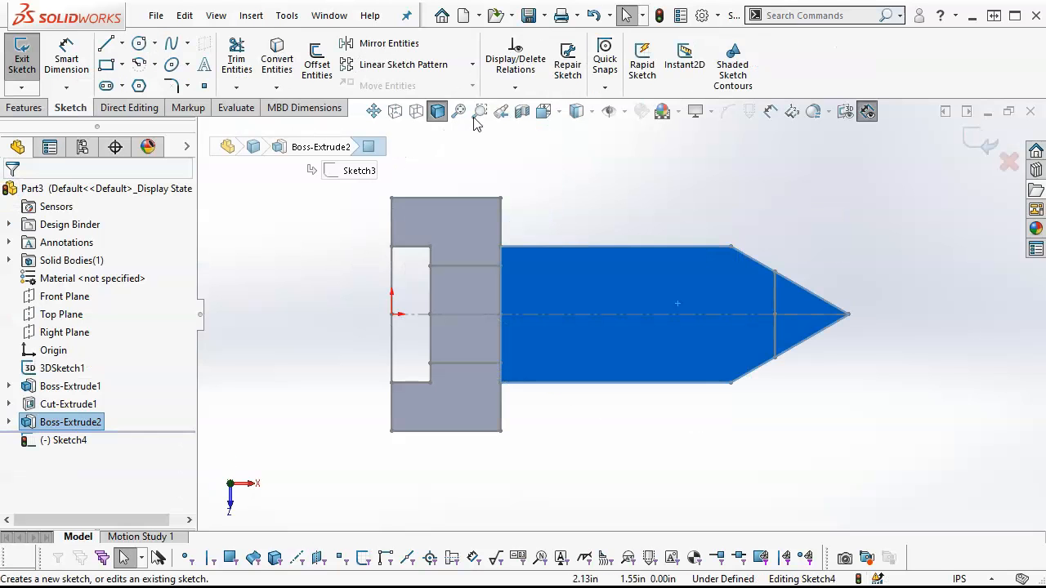
click(106, 43)
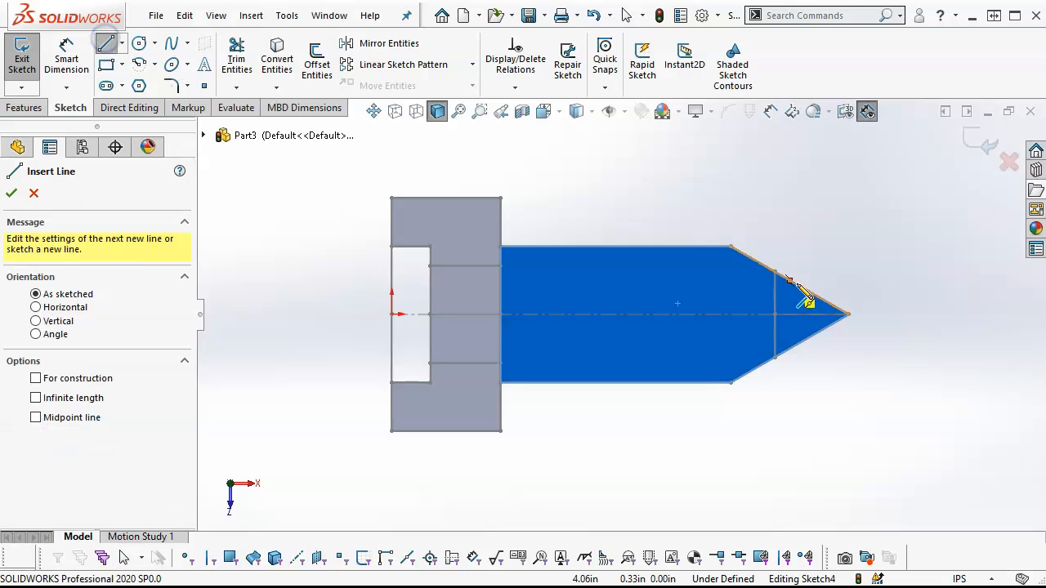
click(774, 272)
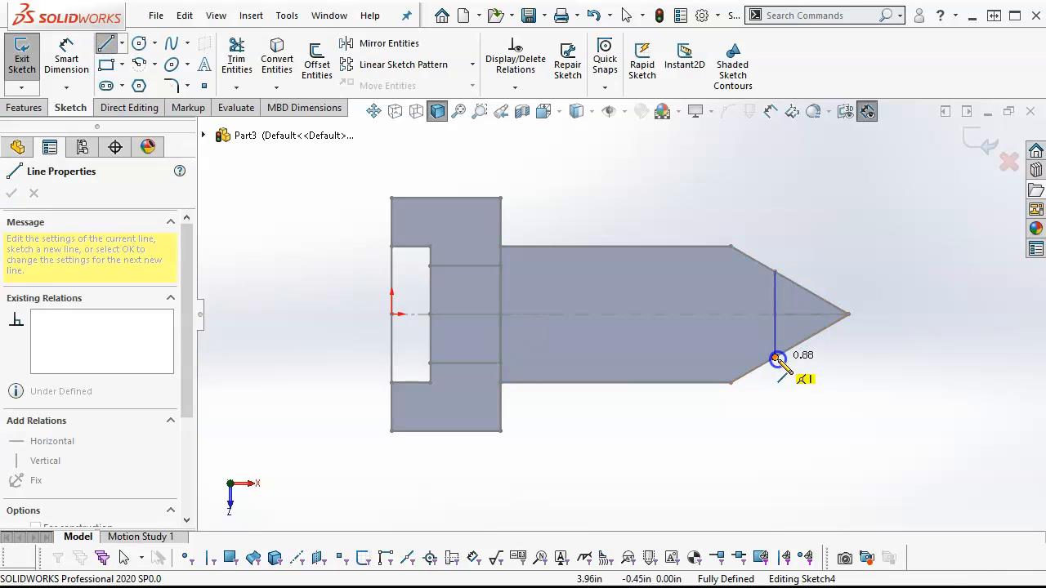
click(775, 357)
click(848, 315)
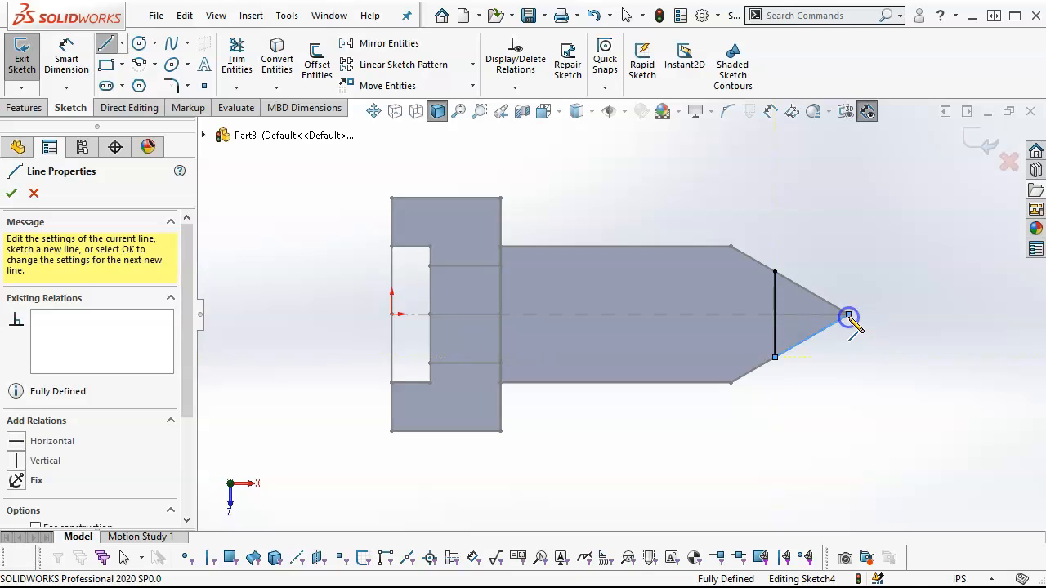
click(777, 274)
right_click(871, 253)
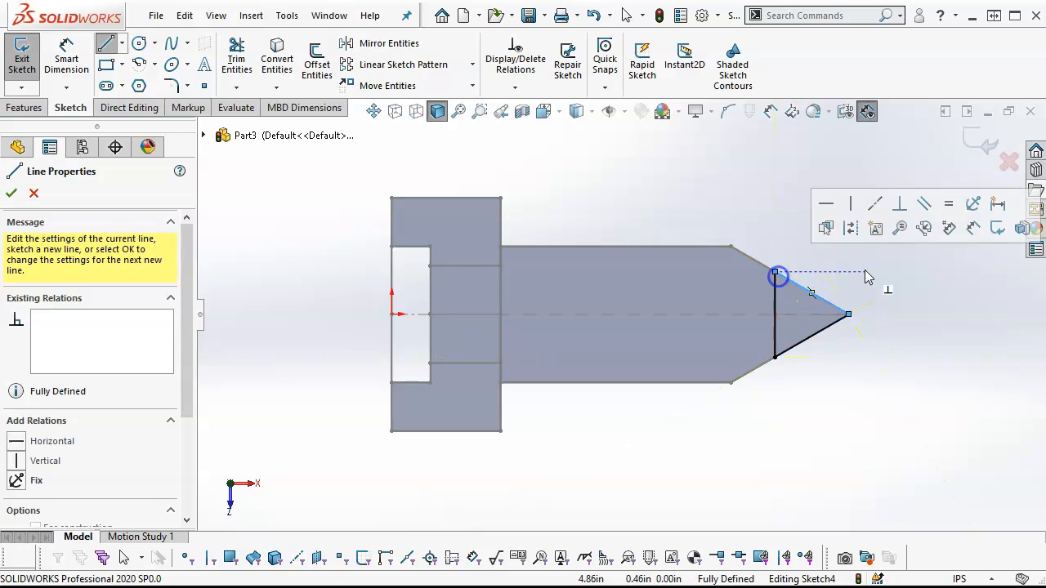
click(899, 263)
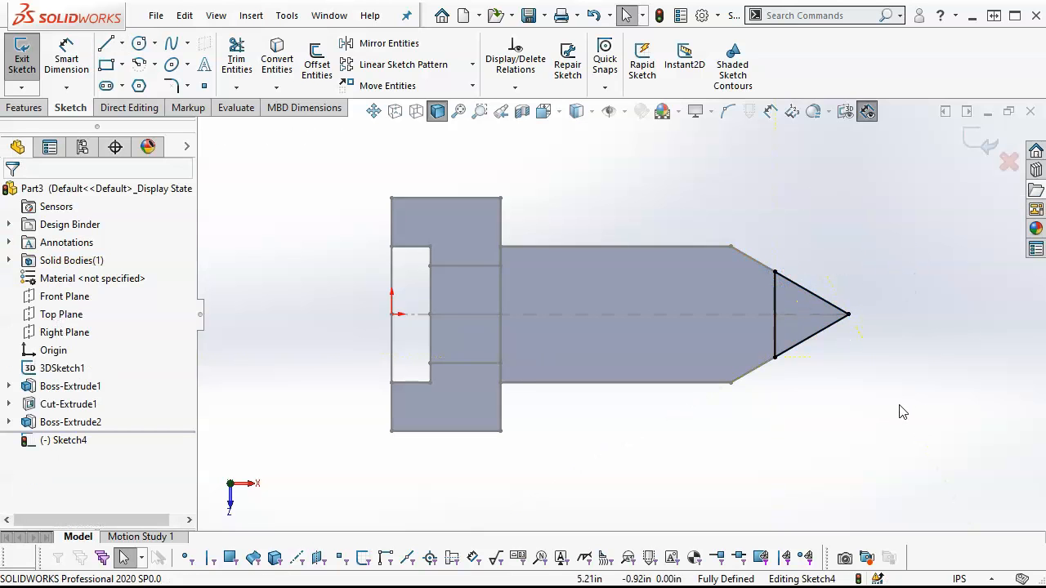
Cut the triangle down into the pointed block using Up To Vertex, ending at the notch's lower wireframe vertex at the tip
key(ctrl+7)
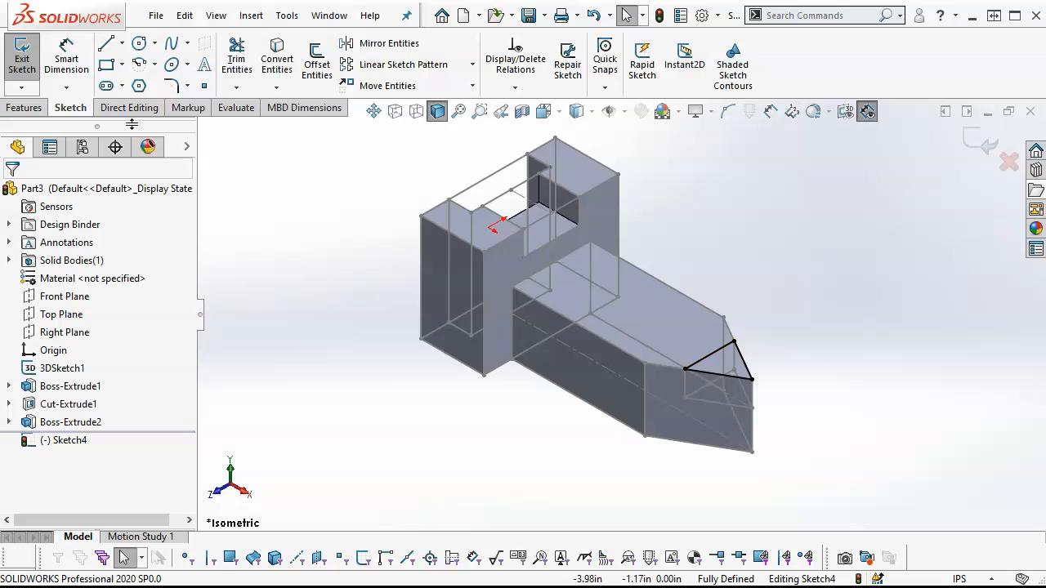
click(24, 108)
click(241, 64)
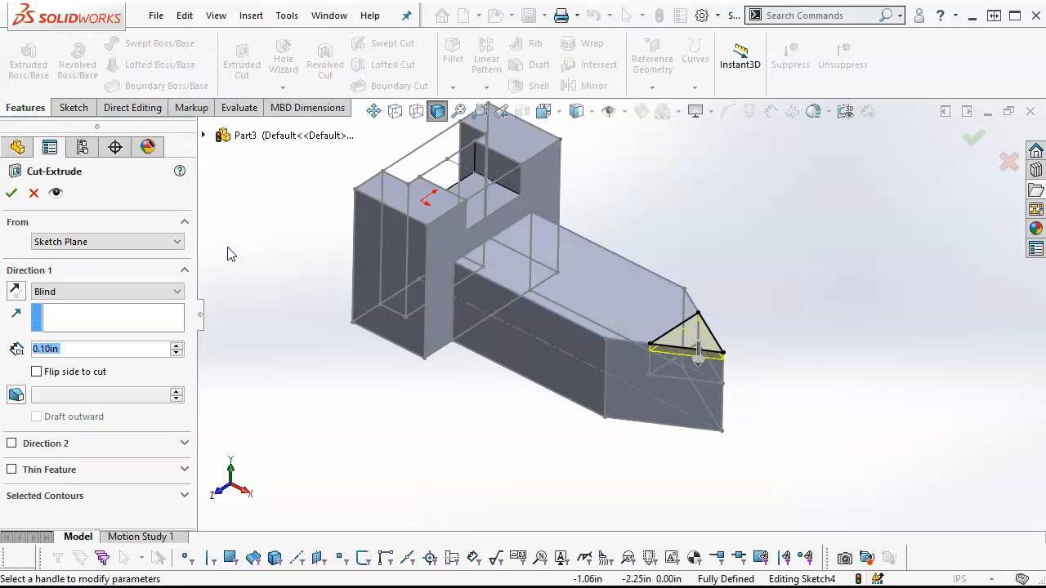
click(67, 291)
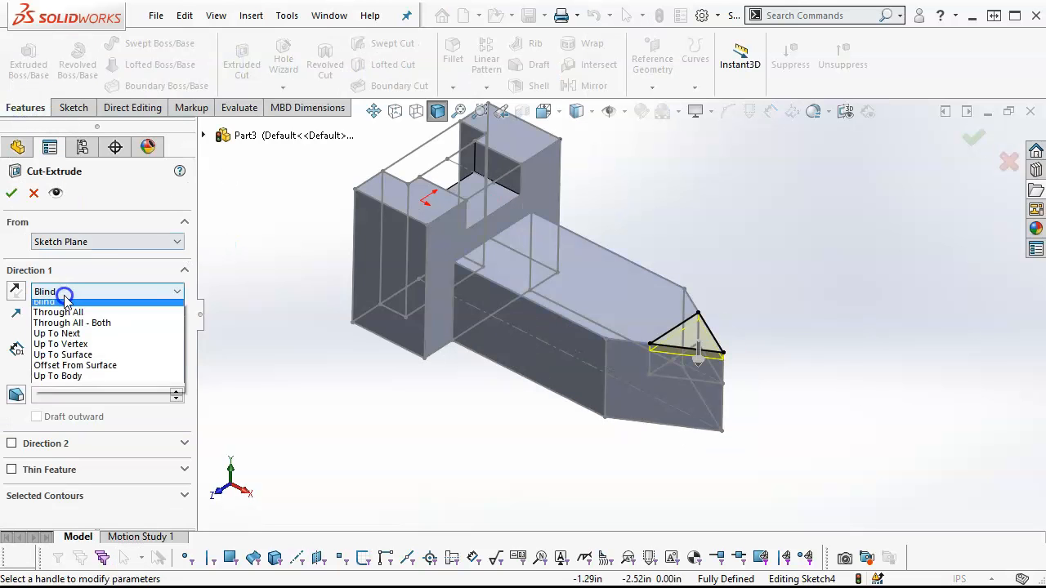
click(67, 348)
click(722, 382)
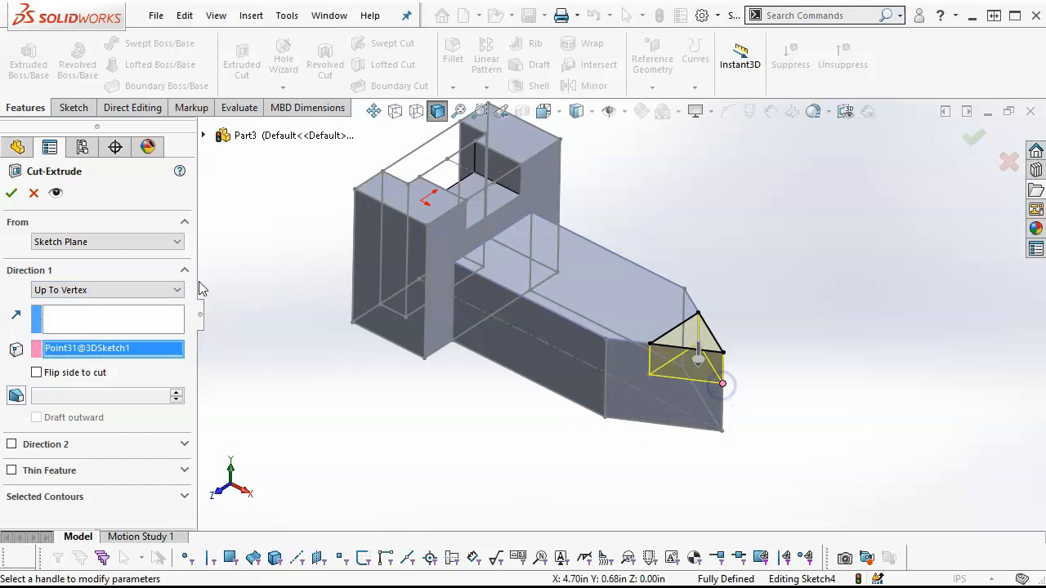
click(12, 194)
Reopen 3DSketch1 for editing
scroll(392, 392, up, 3)
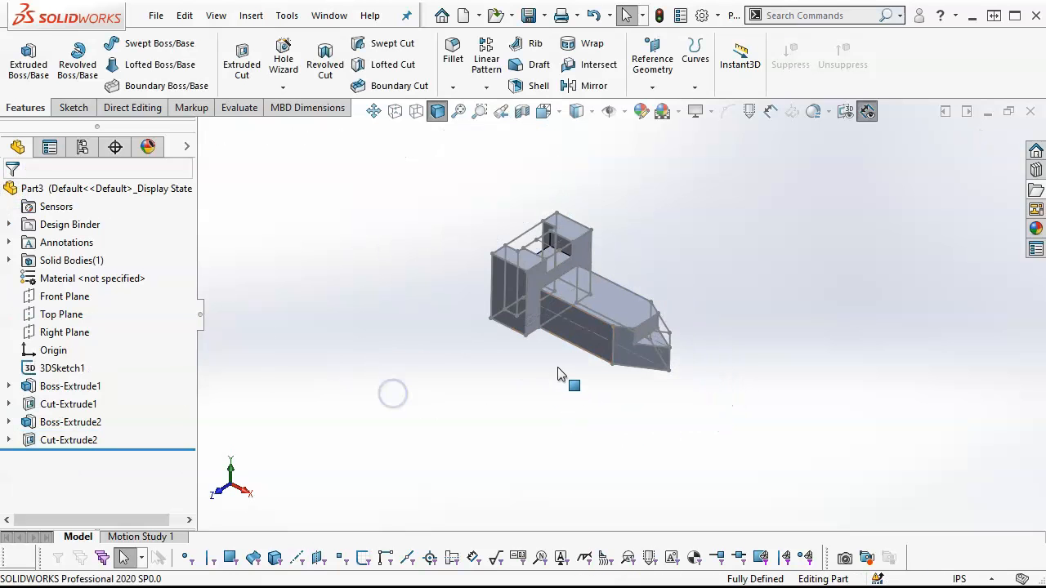
middle_drag(593, 250, 579, 377)
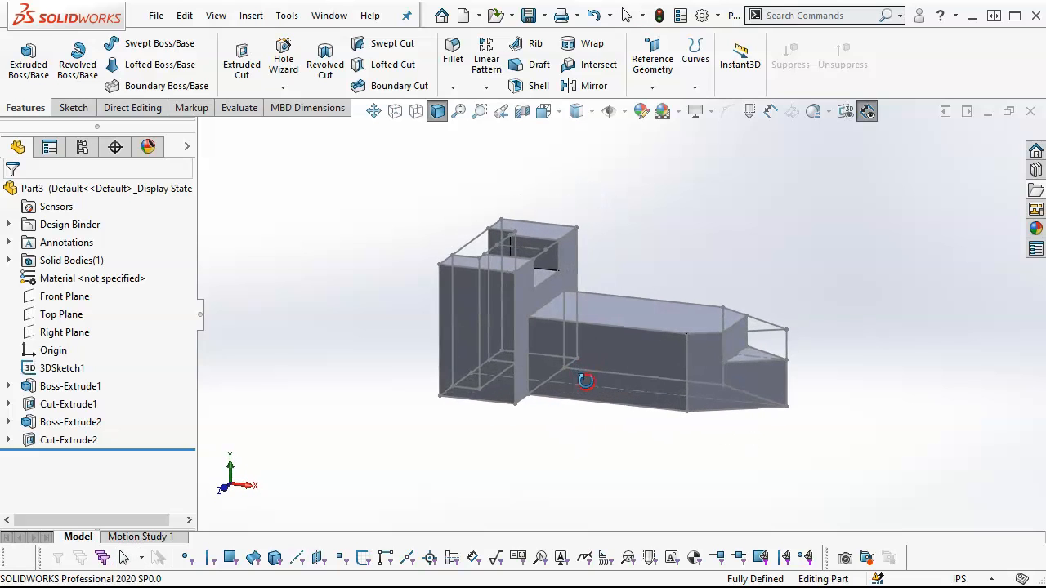
key(f)
right_click(61, 368)
click(105, 315)
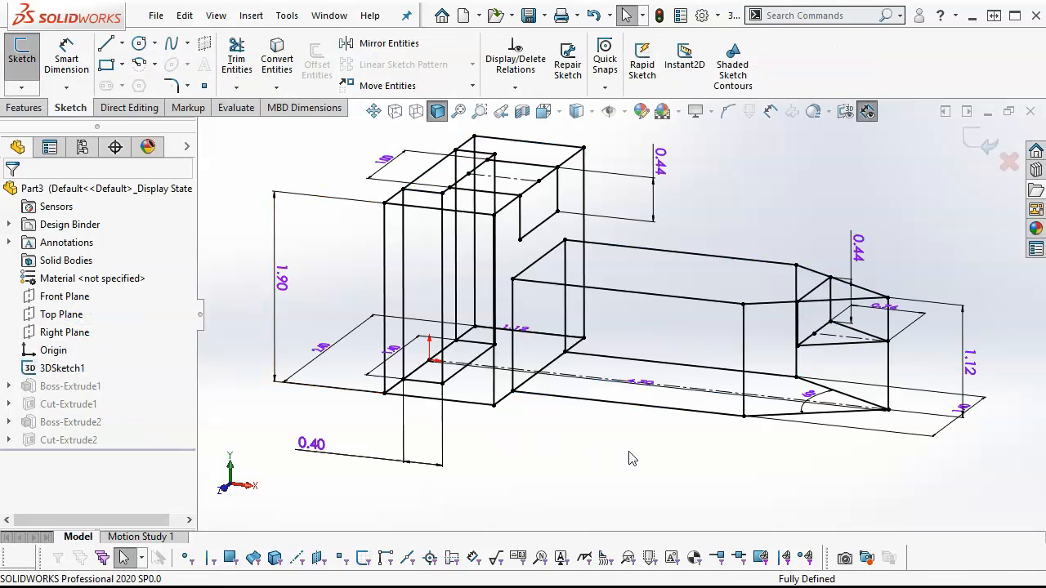
On the Front Plane, sketch a circle about 0.63 in in diameter inside the pointed block's side outline
click(66, 298)
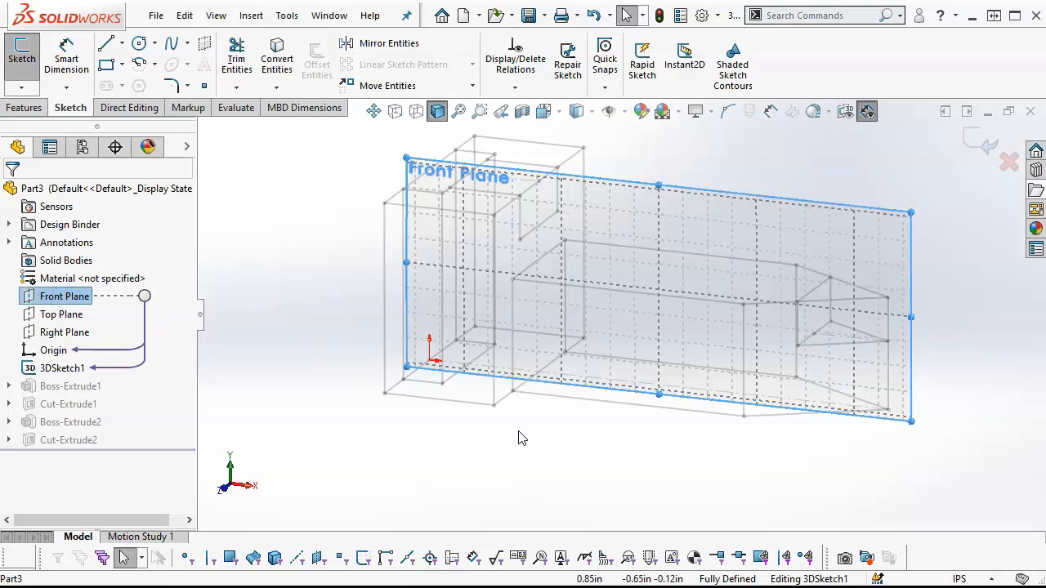
key(ctrl+8)
scroll(613, 413, down, 2)
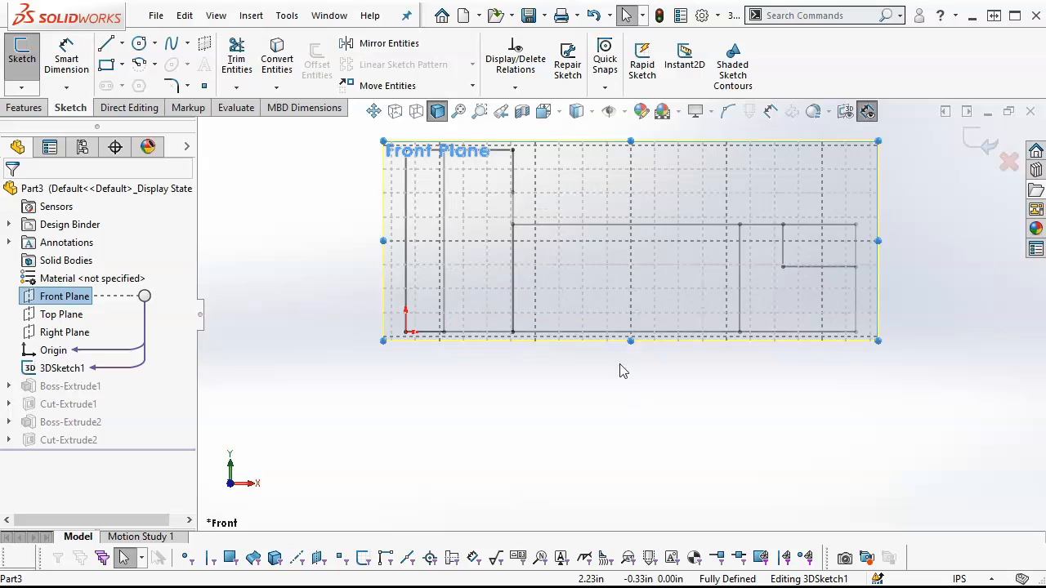
click(139, 43)
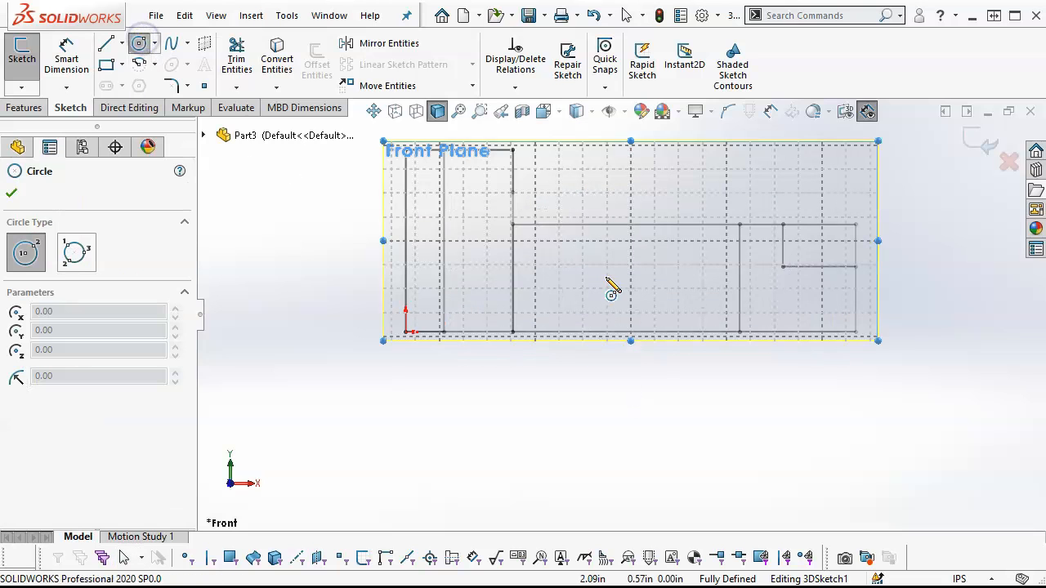
click(638, 286)
click(667, 295)
right_click(674, 271)
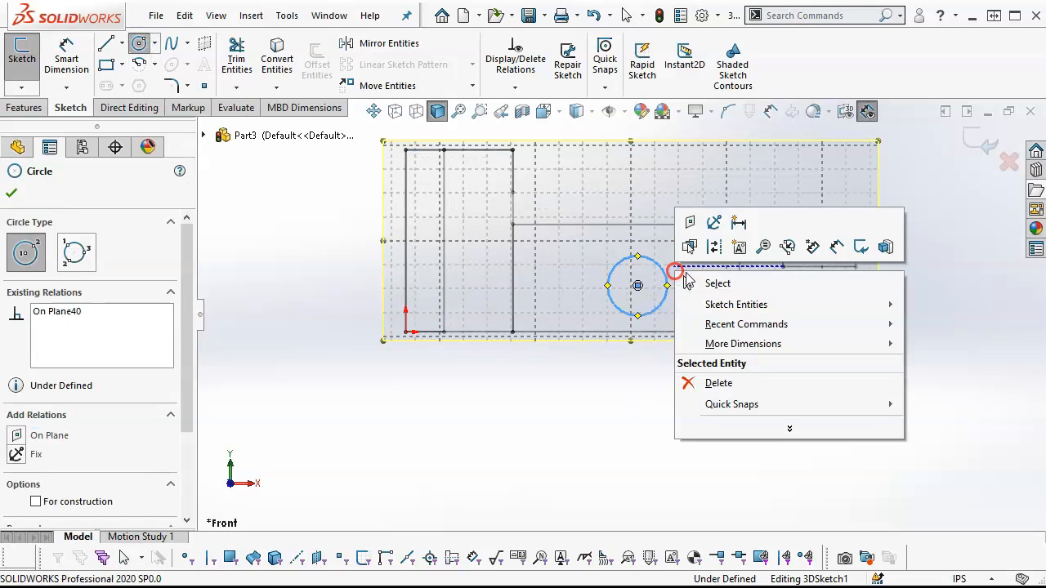
Dimension the circle's diameter as 0.5 in
click(834, 245)
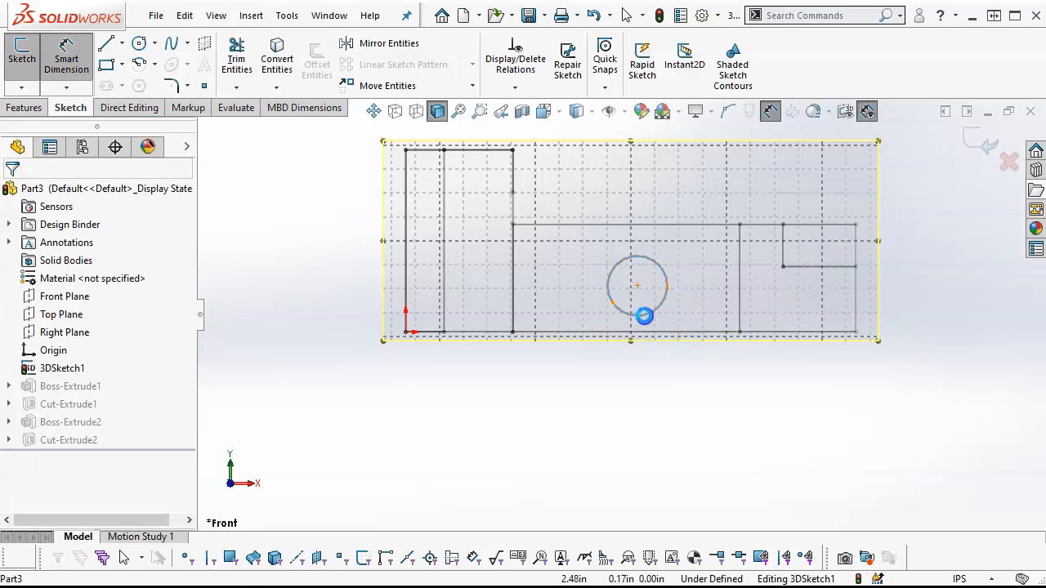
click(640, 315)
click(750, 408)
text(0.5)
key(Return)
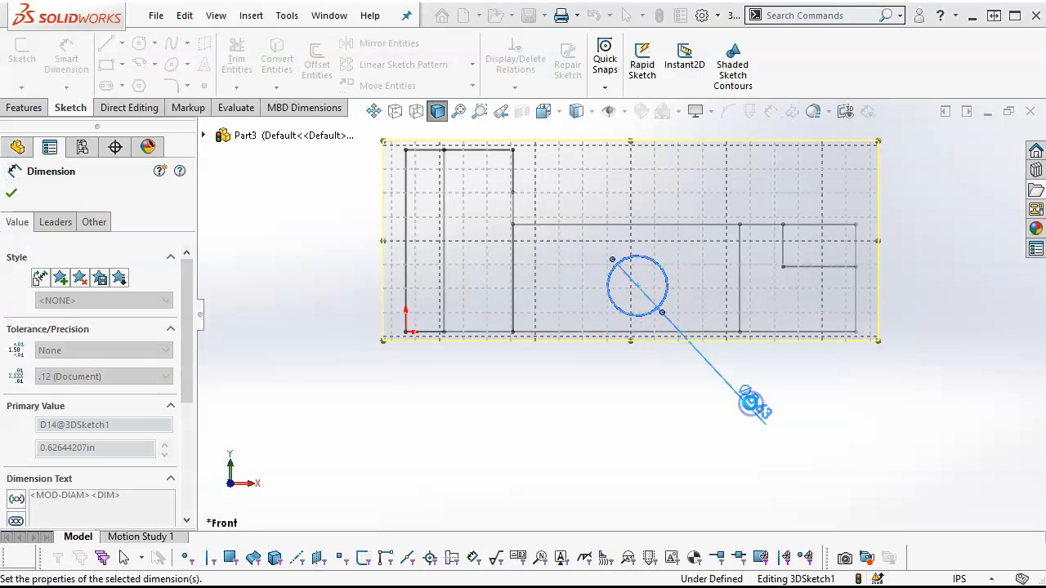
mouse_move(576, 331)
middle_down()
mouse_move(537, 349)
mouse_move(537, 392)
mouse_move(547, 329)
middle_up()
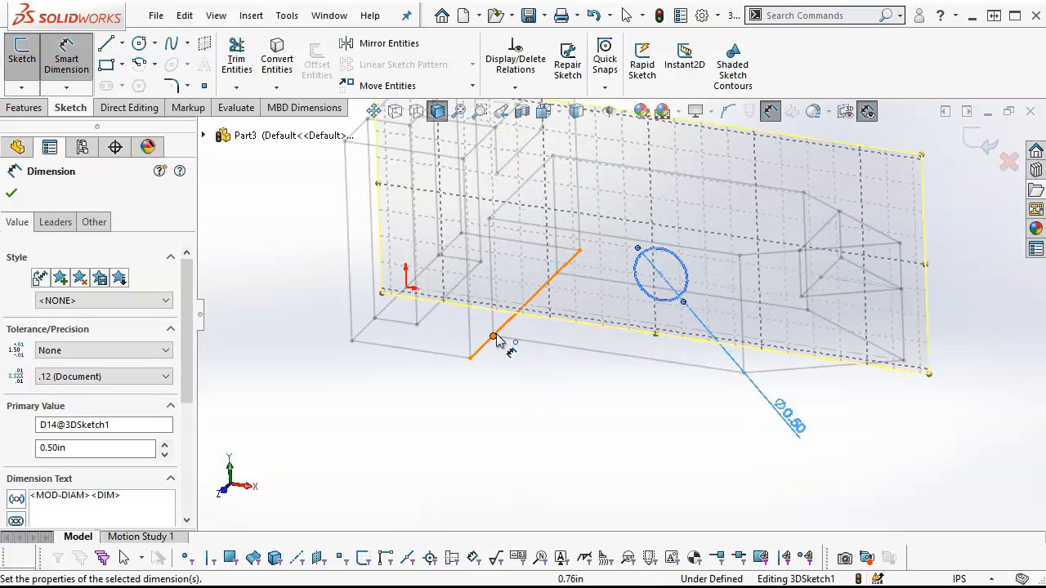
click(492, 320)
click(662, 299)
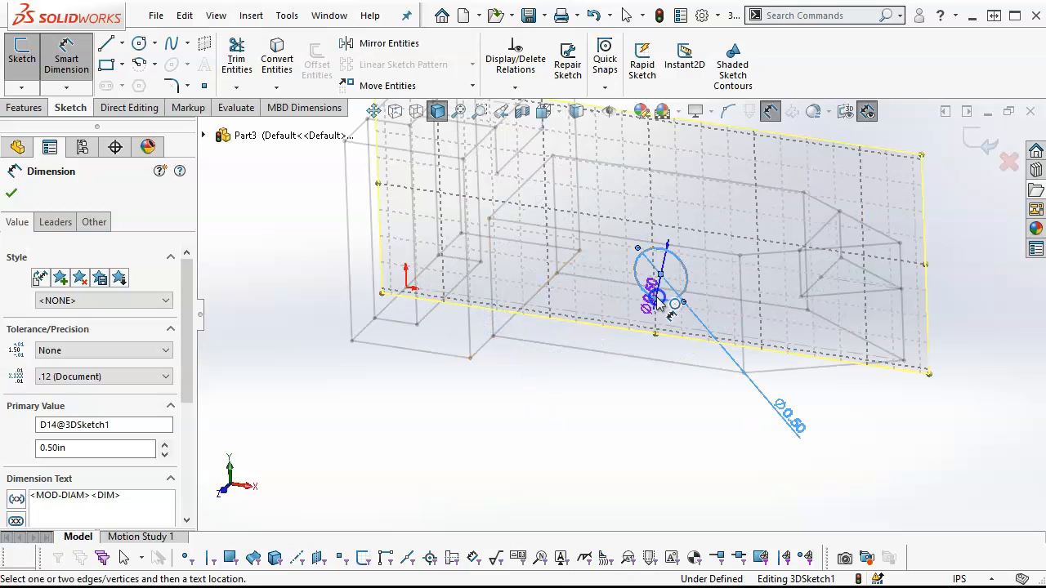
click(490, 318)
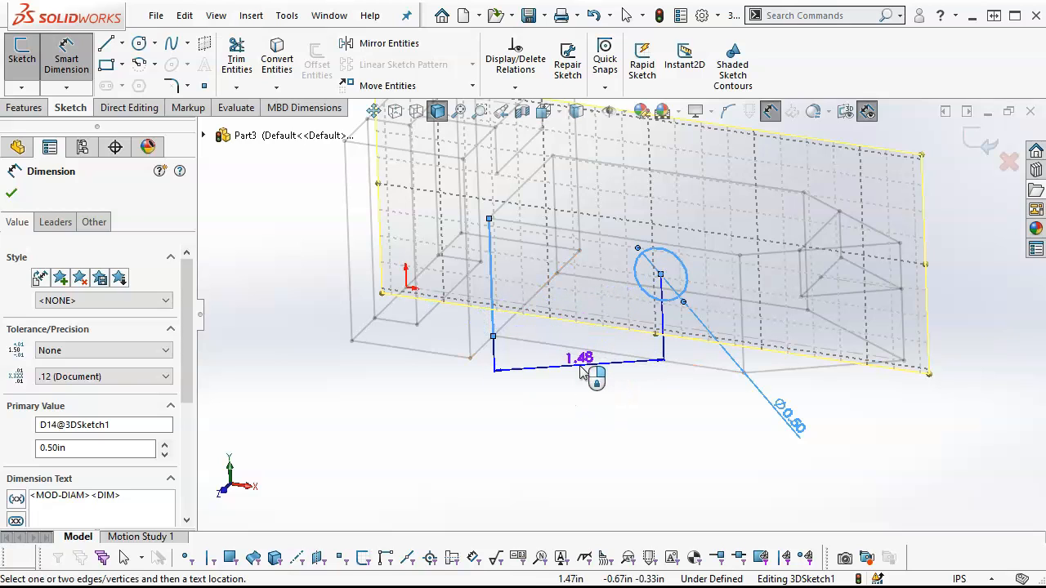
key(Escape)
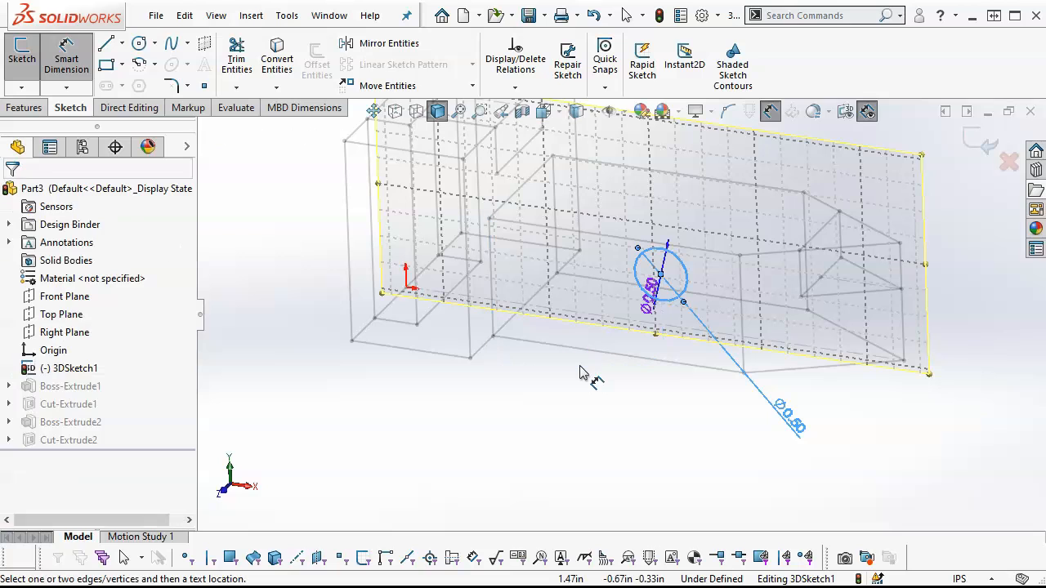
right_click(541, 367)
click(579, 413)
Draw a vertical centerline joining the midpoints of the lower and upper edges where the pointed block meets the box
click(122, 46)
click(151, 82)
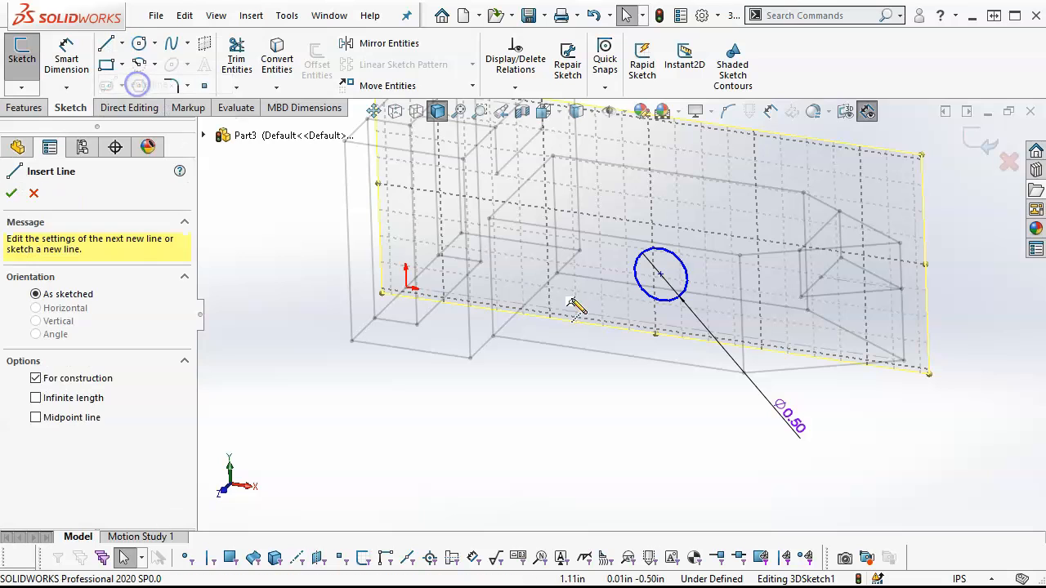
click(525, 304)
click(523, 188)
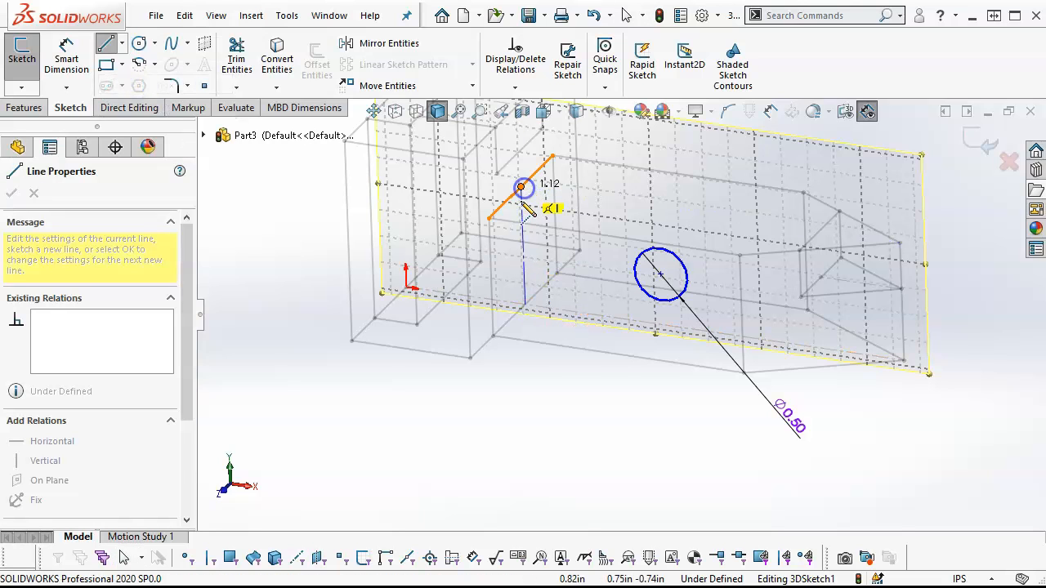
key(Escape)
right_click(544, 331)
click(585, 402)
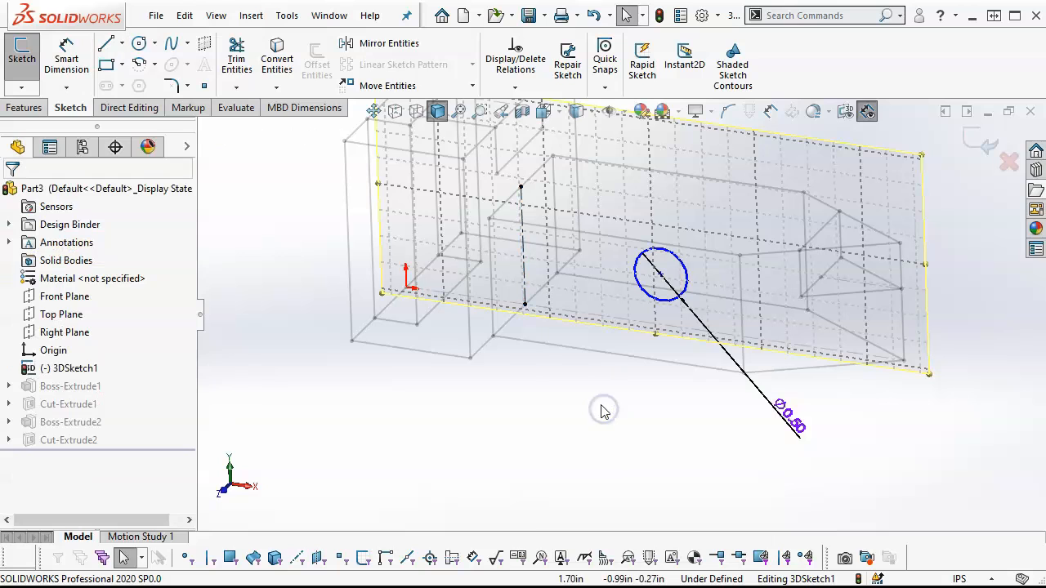
Dimension the distance from the vertical centerline to the circle's center as 1.38 in
click(67, 56)
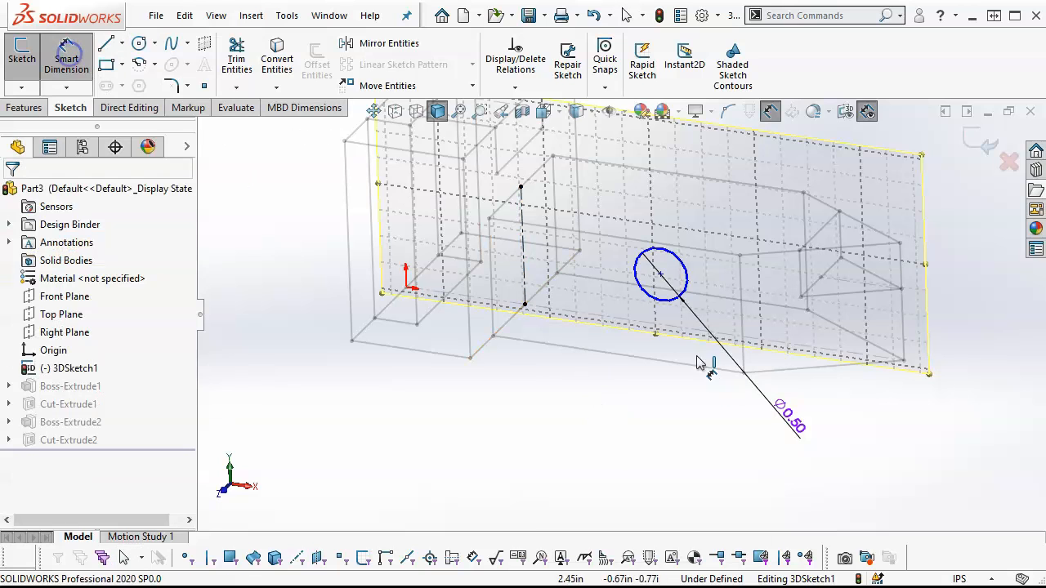
click(525, 284)
click(656, 299)
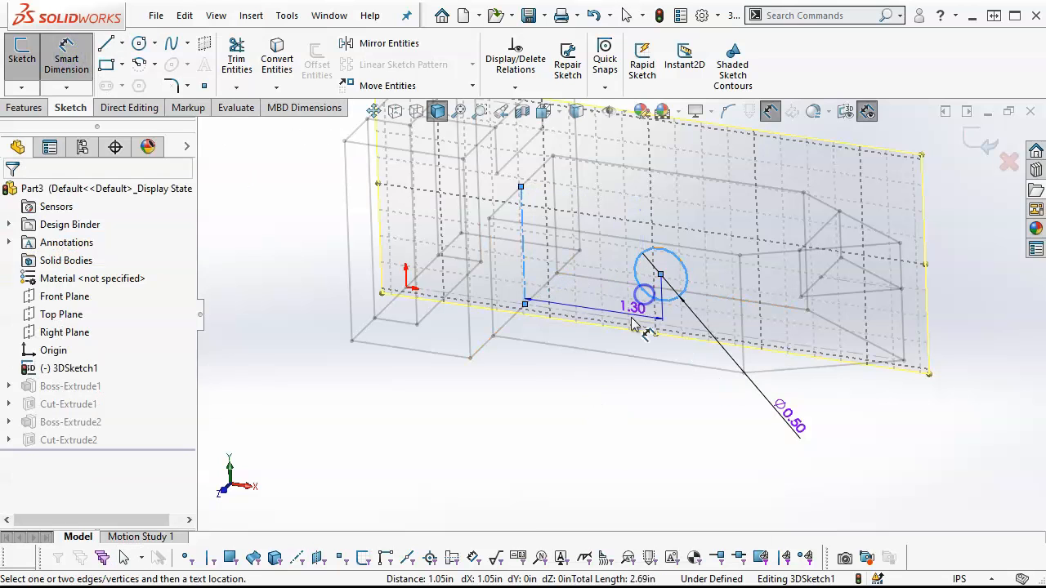
click(607, 383)
text(1.)
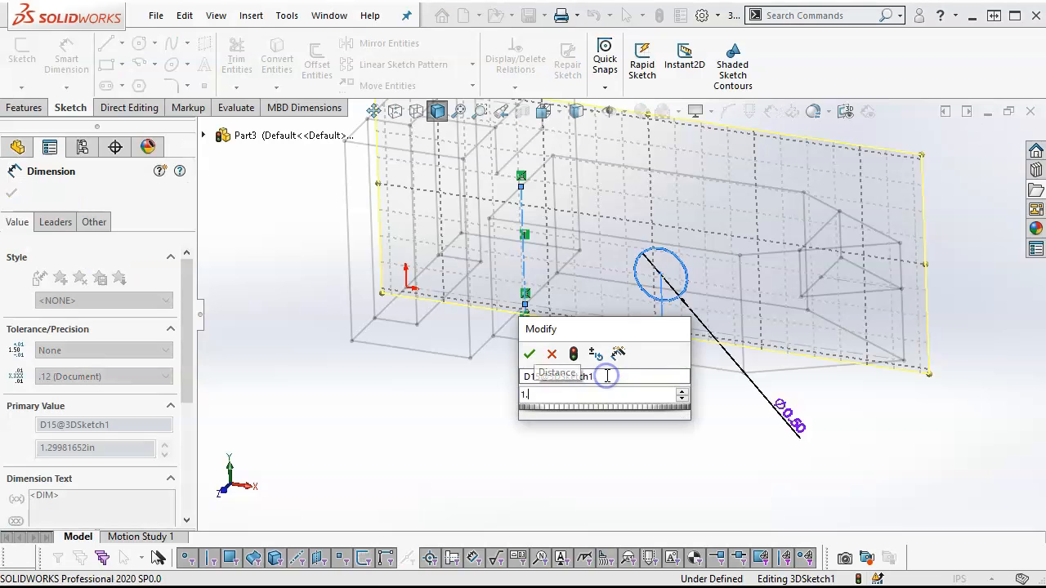
text(38)
key(Return)
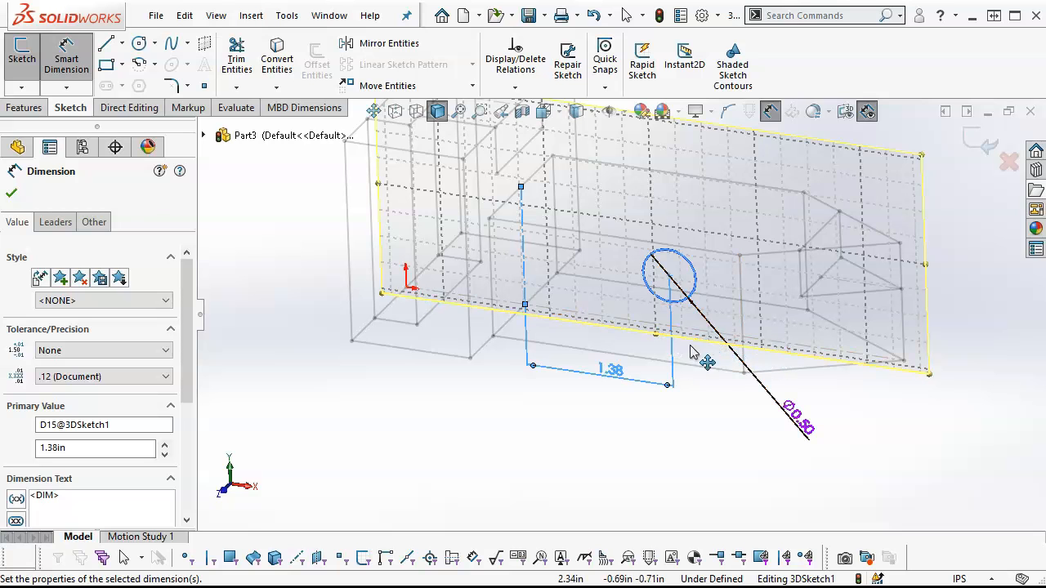
Dimension the circle center's height above the lower lengthwise centerline as 0.56 in and finish editing the 3D sketch
scroll(693, 365, down, 3)
scroll(693, 365, up, 3)
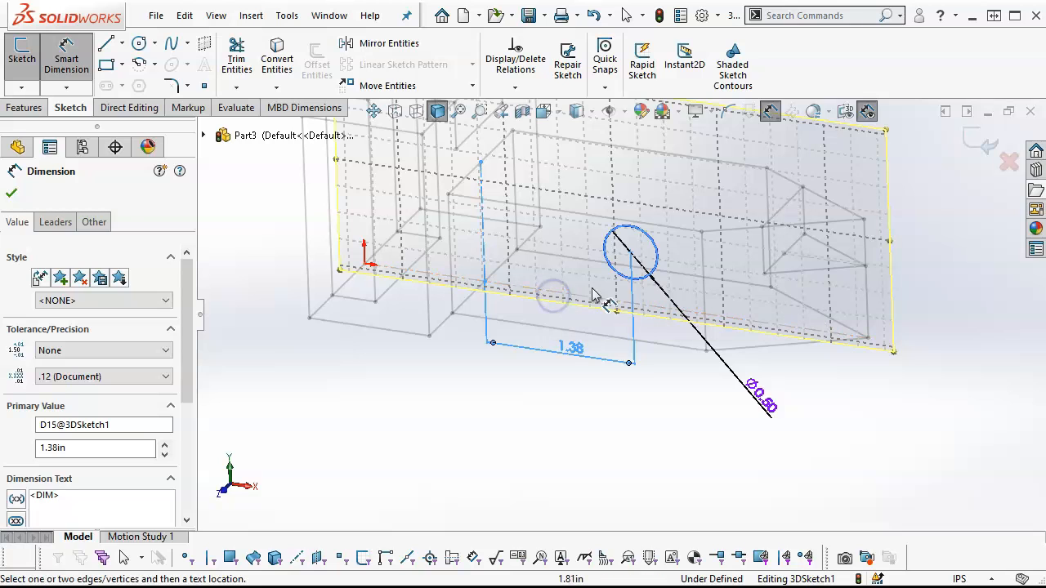
click(623, 278)
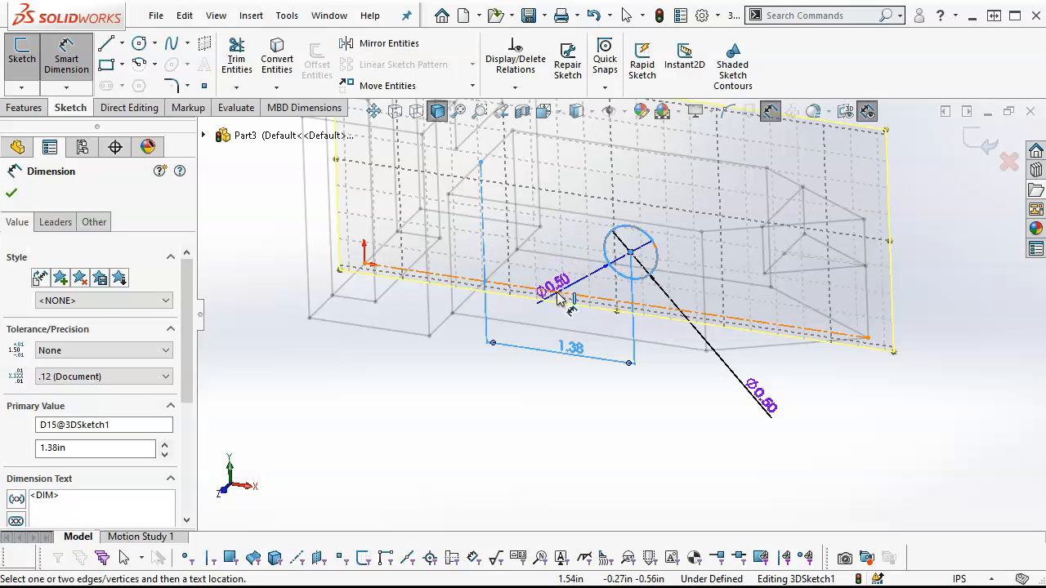
click(558, 263)
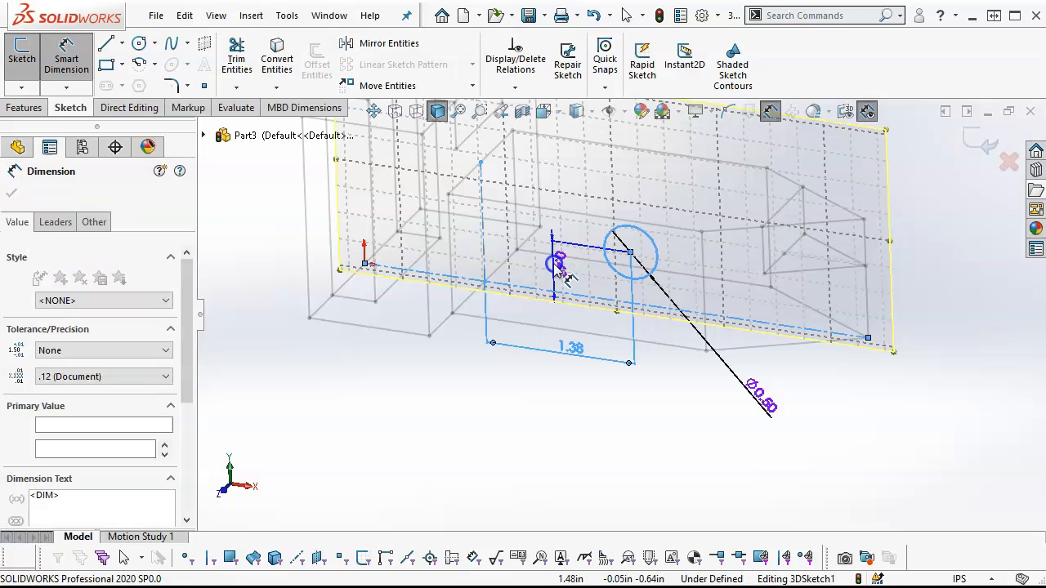
click(555, 264)
text(.56)
key(Return)
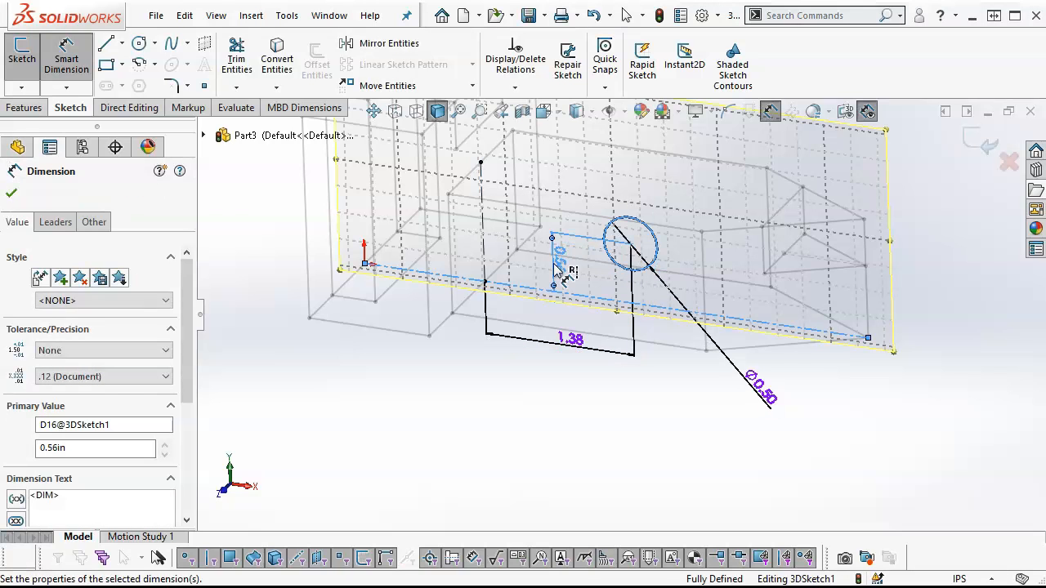
right_click(584, 392)
click(626, 443)
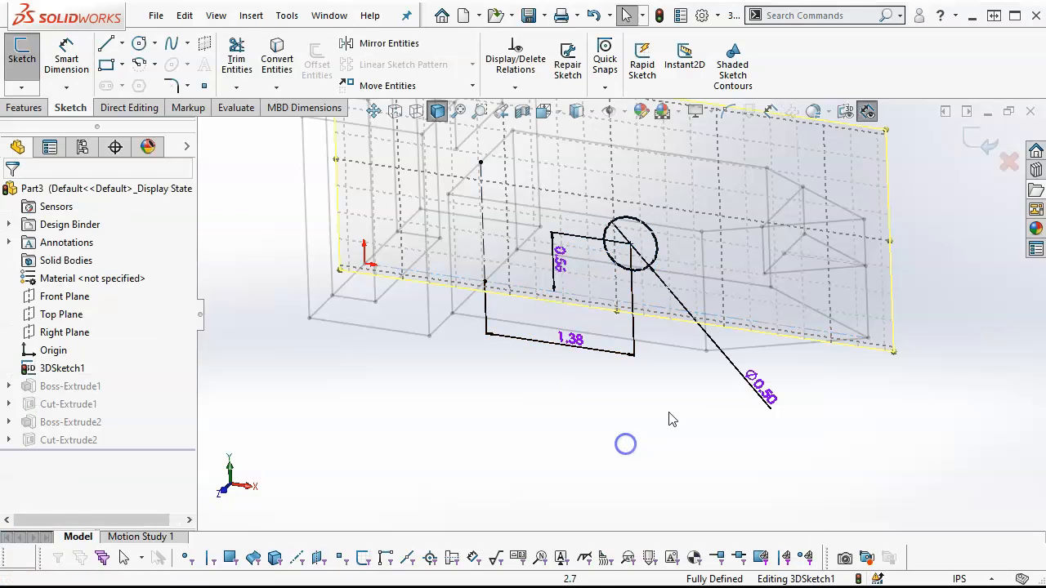
click(980, 139)
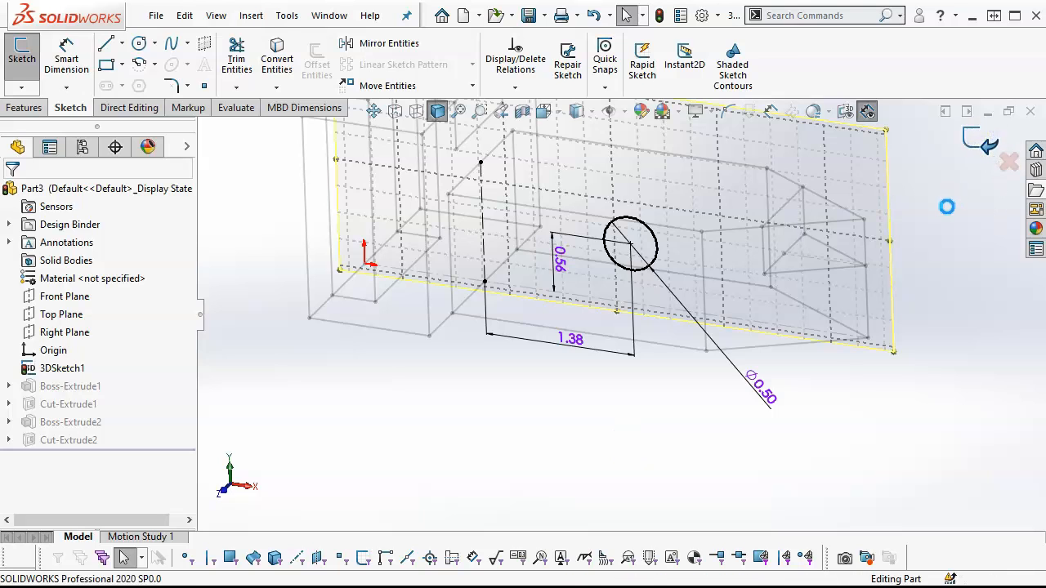
Start a sketch on the pointed block's front side face and convert the 3D sketch's 0.5 in circle into it
key(ctrl+1)
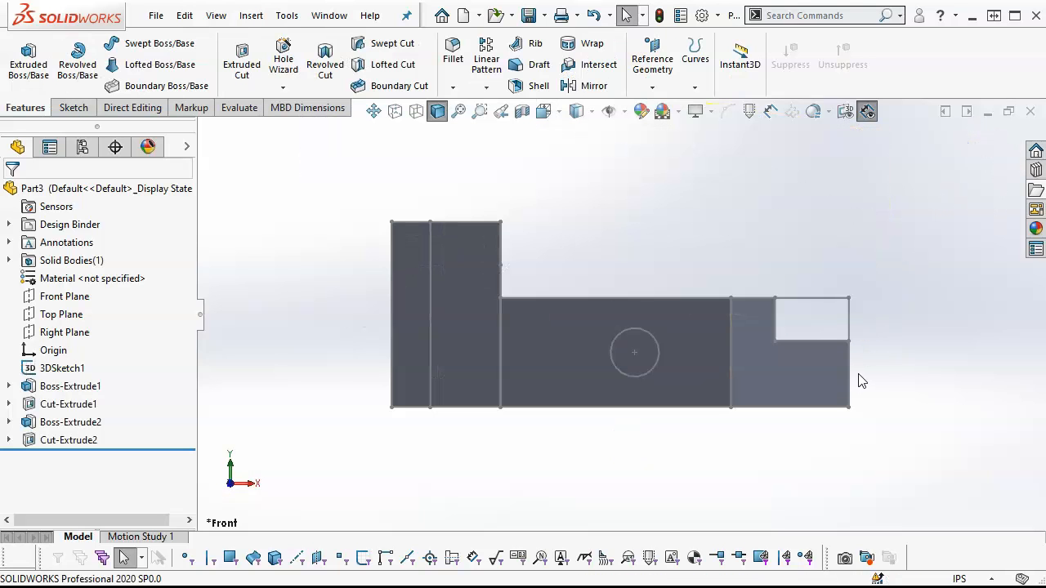
click(600, 381)
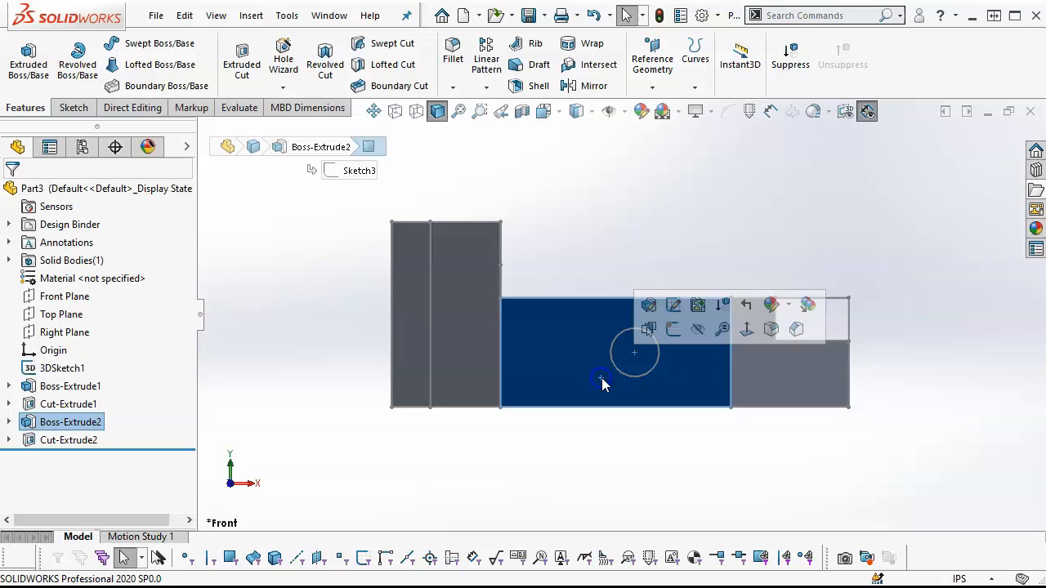
click(670, 328)
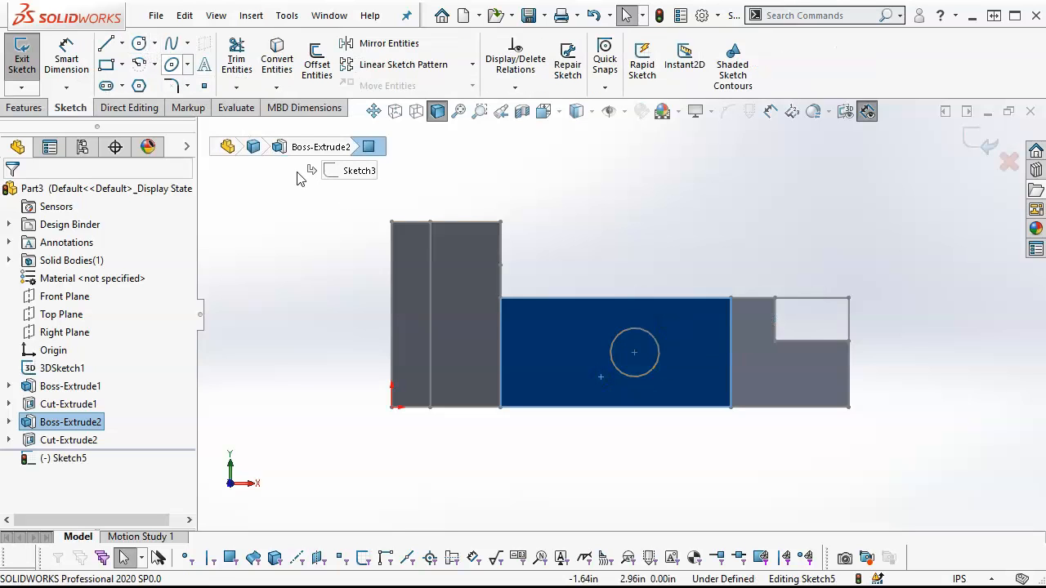
click(658, 343)
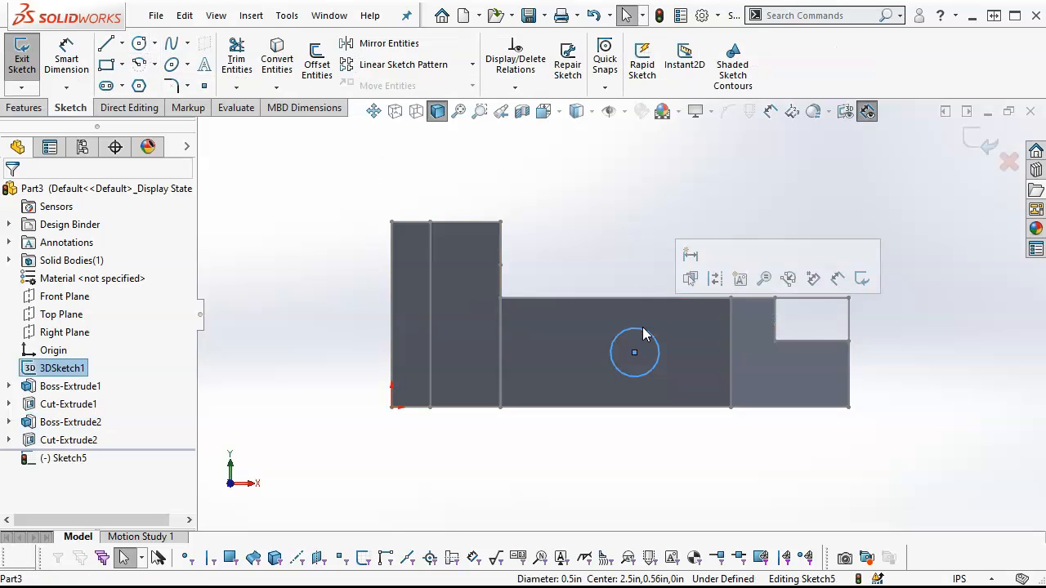
click(276, 58)
Extrude-cut the converted circle with the Through All end condition to make the hole across the pointed block
click(23, 107)
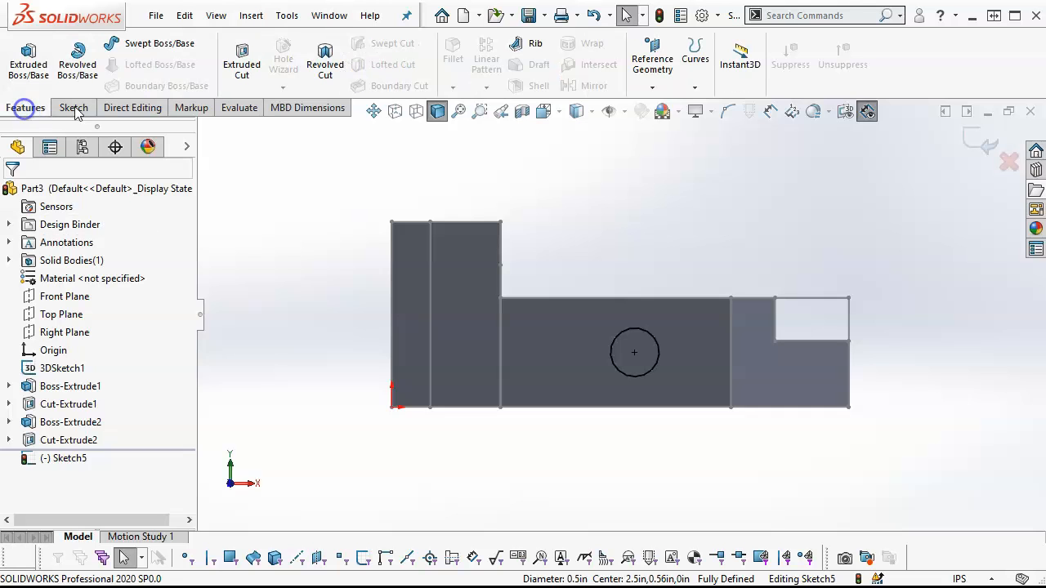
click(242, 66)
click(92, 295)
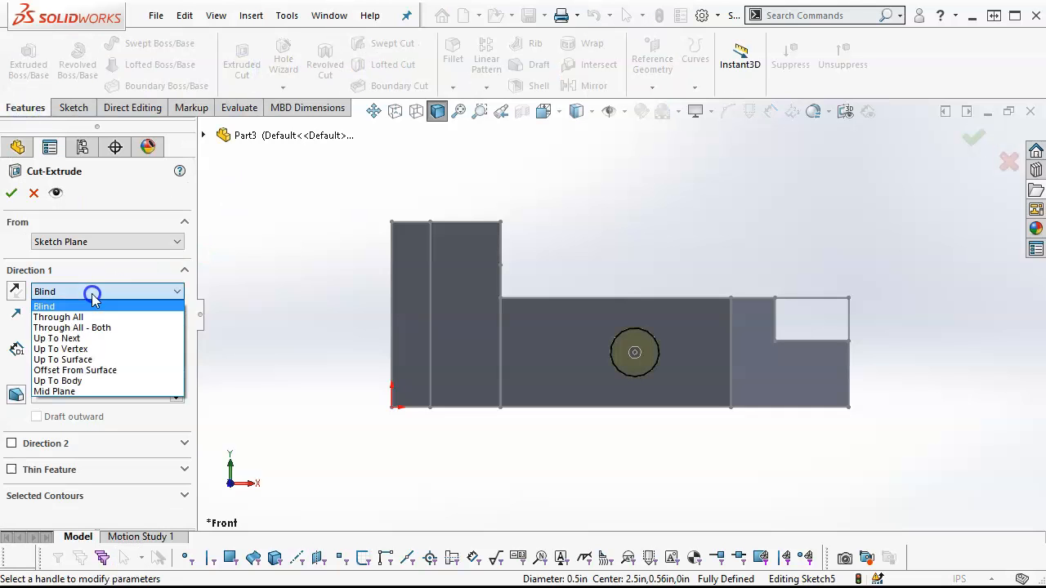
click(80, 308)
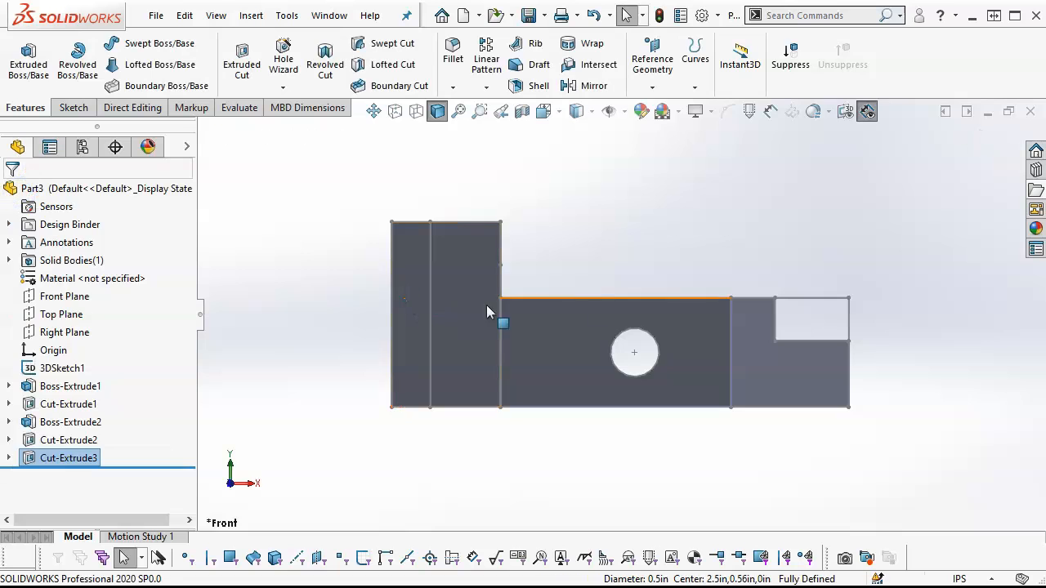
Hide the 3D sketch wireframe so only the solid part is displayed
scroll(672, 257, up, 1)
mouse_move(672, 257)
middle_down()
mouse_move(626, 290)
mouse_move(625, 356)
middle_up()
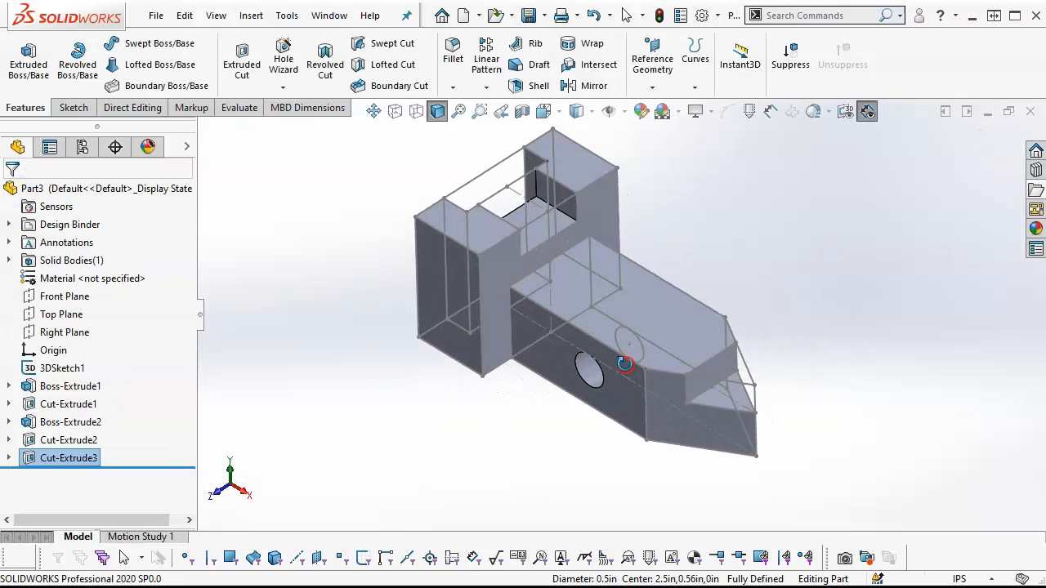
right_click(54, 373)
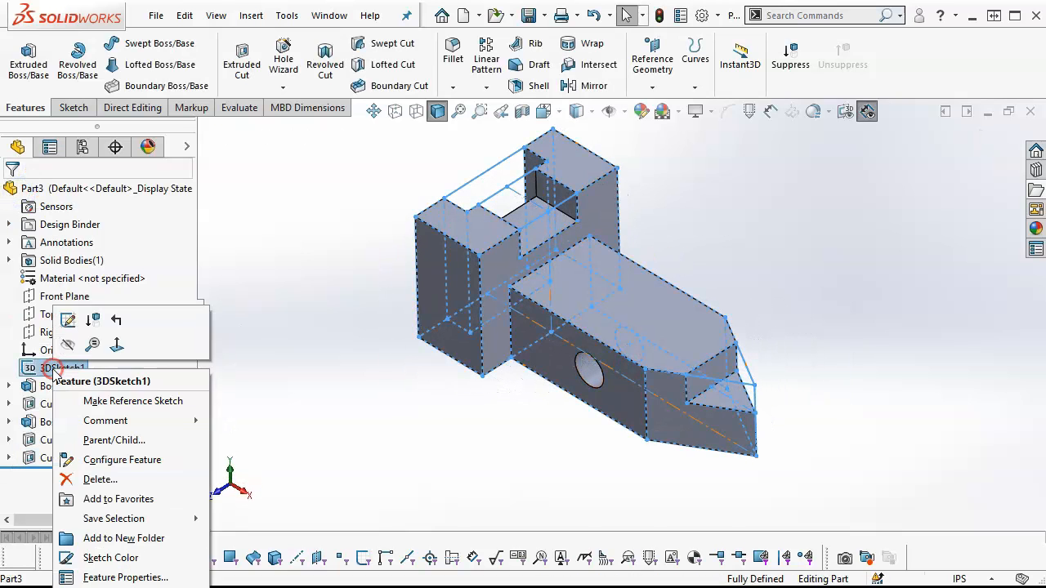
click(67, 342)
click(359, 419)
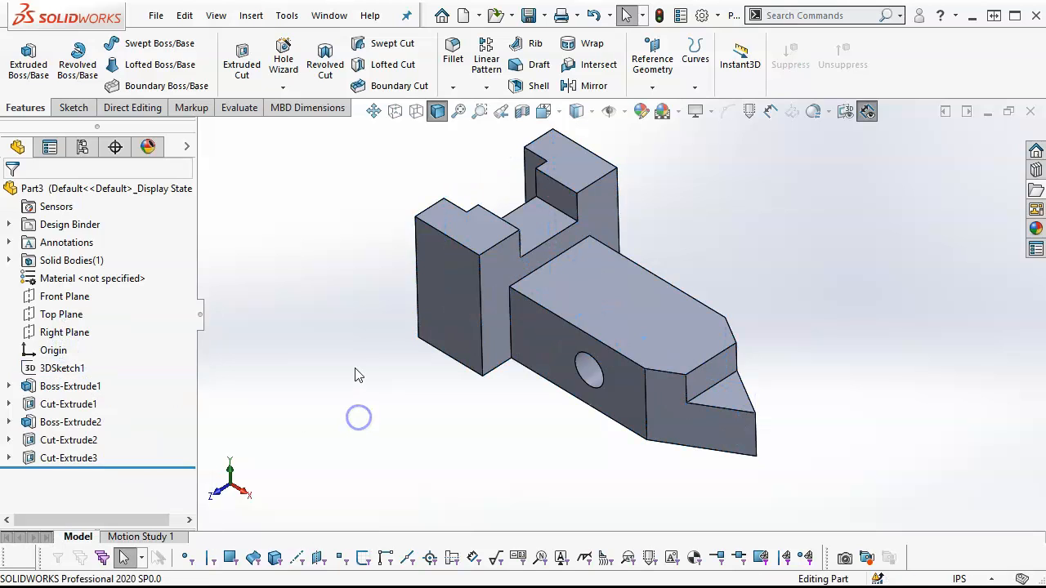
scroll(361, 323, down, 1)
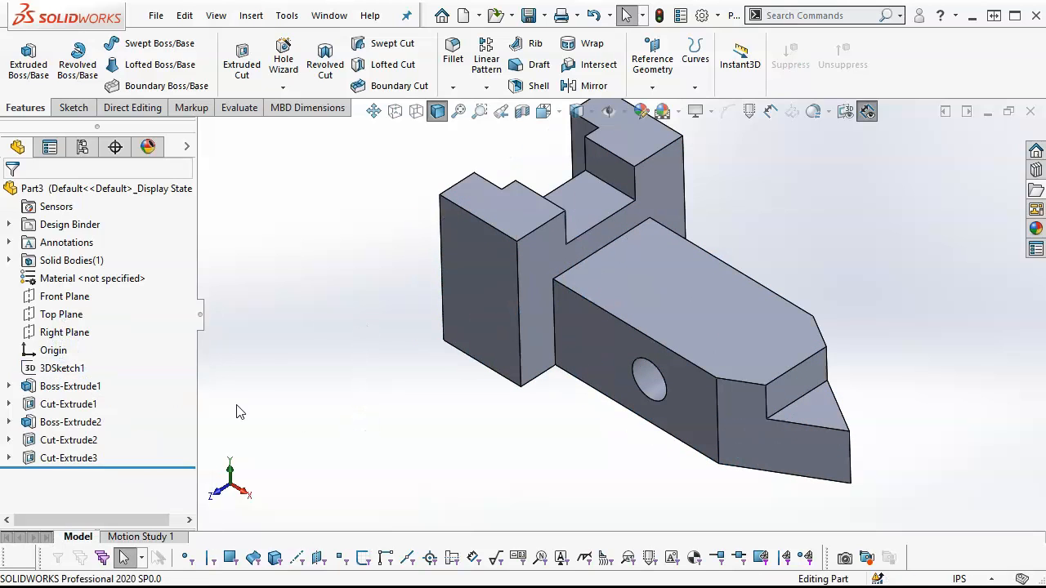